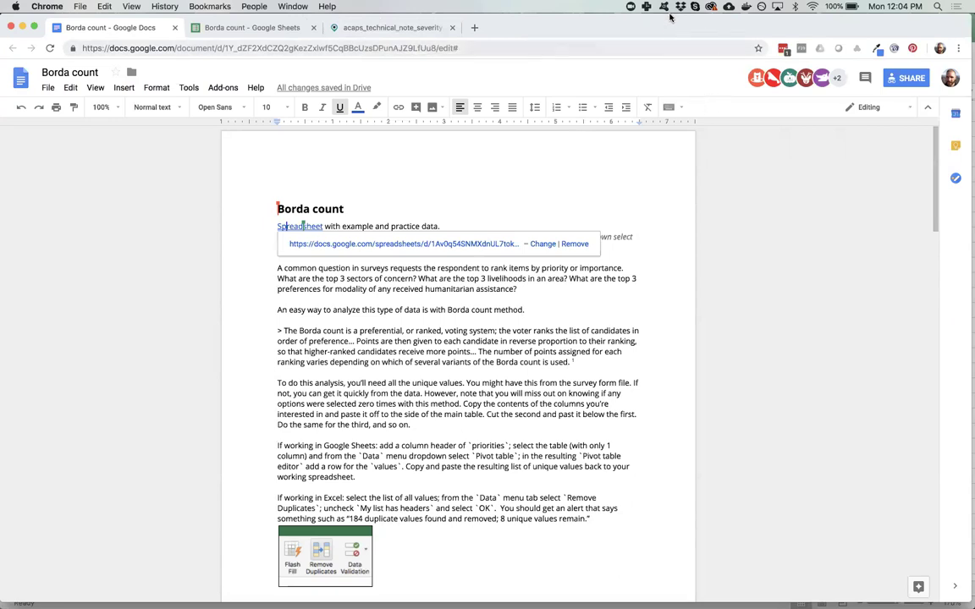
Review the document's Further reading section and the passage on Borda count direction in the ACAPS severity measures PDF.
key("Up")
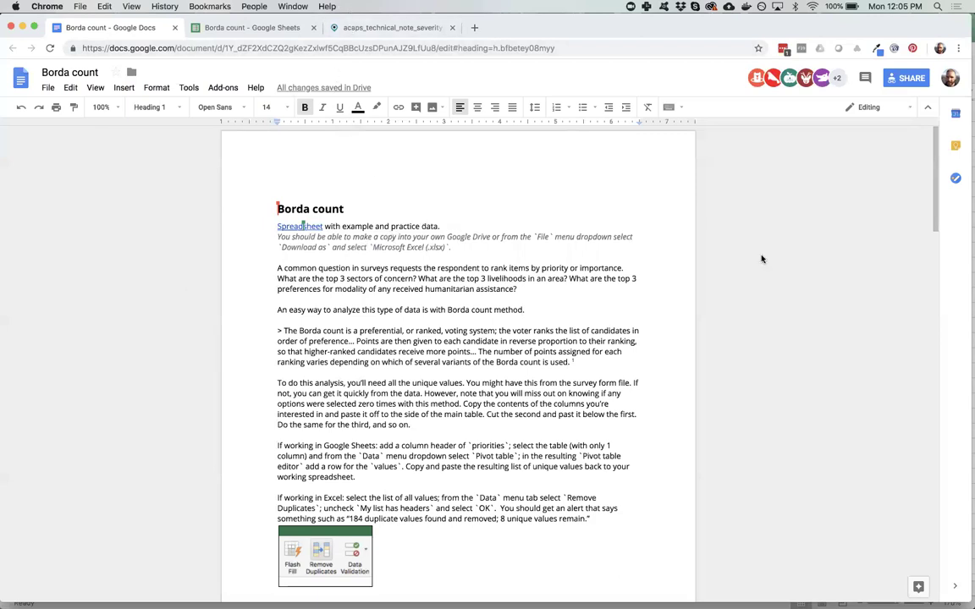
scroll(930, 306, "down", 20)
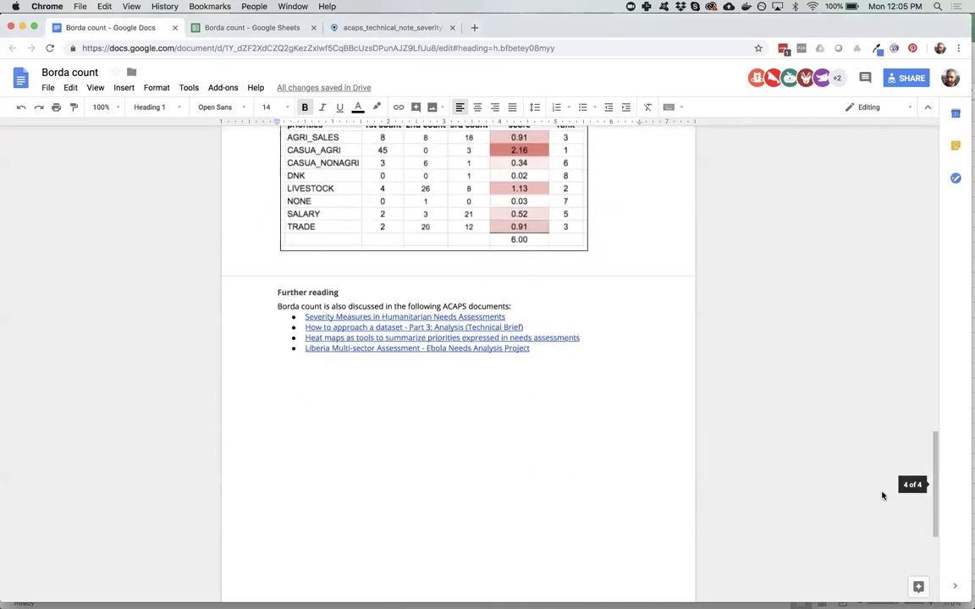
left_click(270, 292)
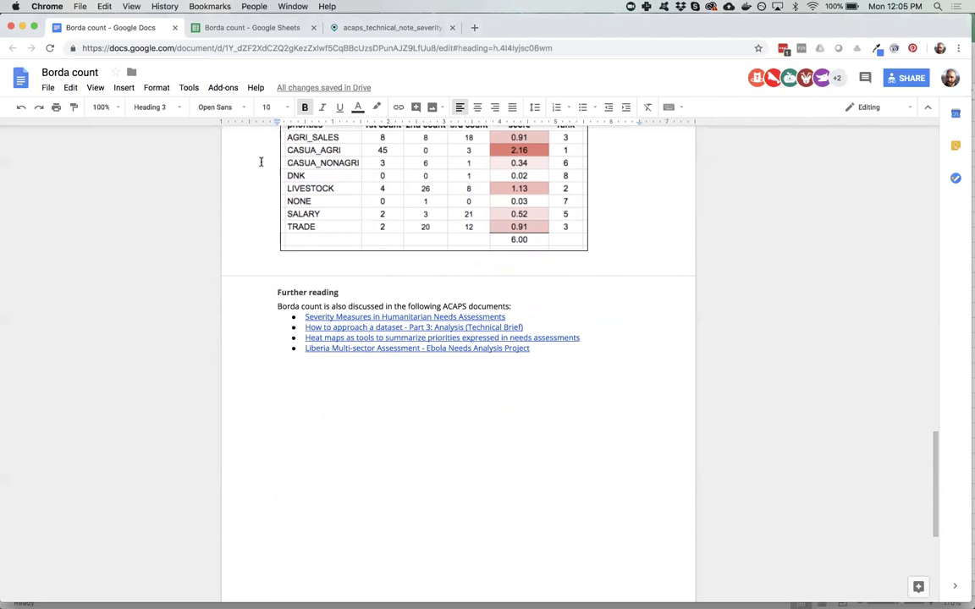
left_click(352, 32)
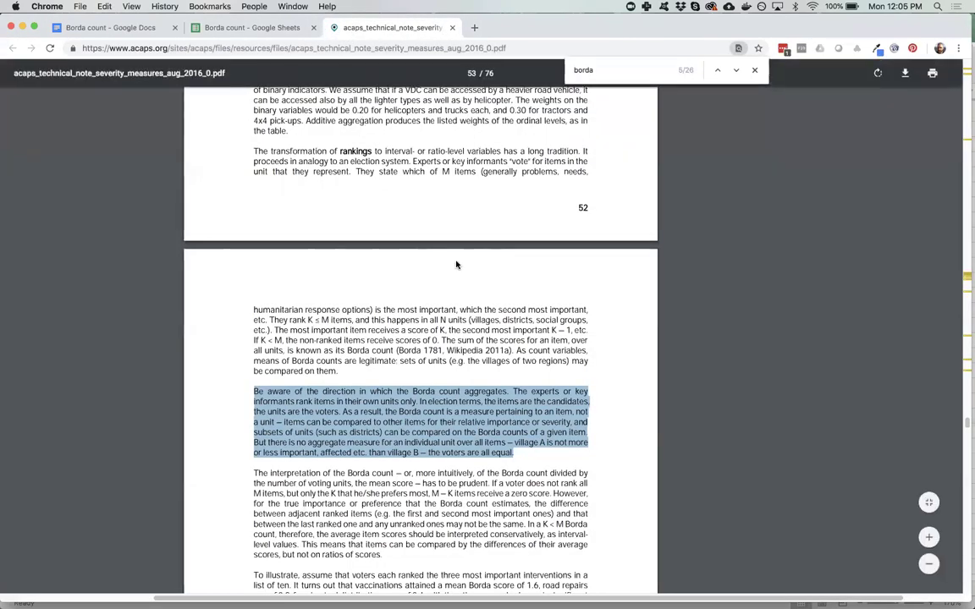
scroll(472, 280, "down", 1)
scroll(472, 280, "down", 3)
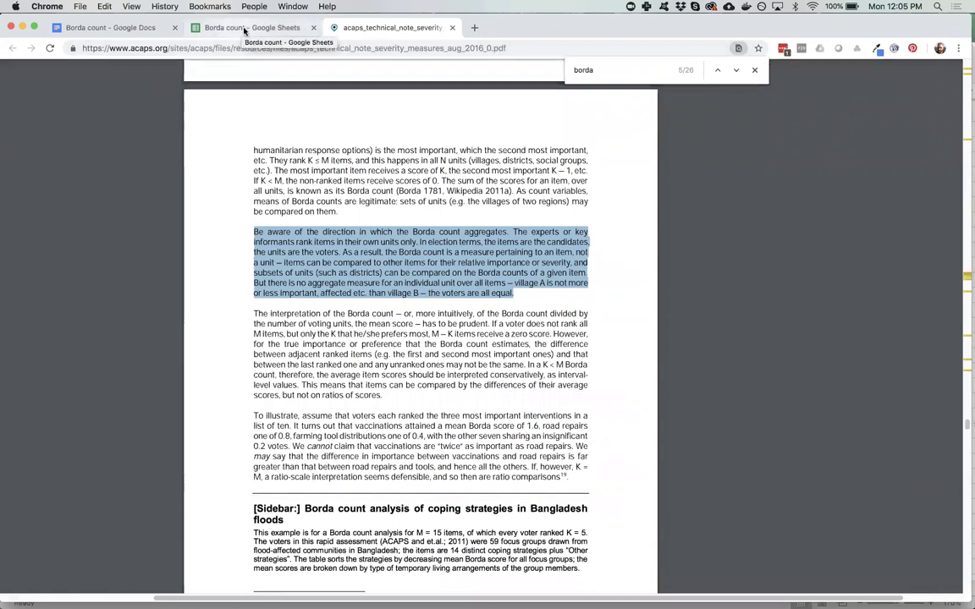
Return to the beginning of the Borda count document, and look at the download formats offered for the Borda count spreadsheet.
left_click(97, 28)
scroll(367, 373, "up", 20)
scroll(365, 366, "up", 5)
left_click(424, 310)
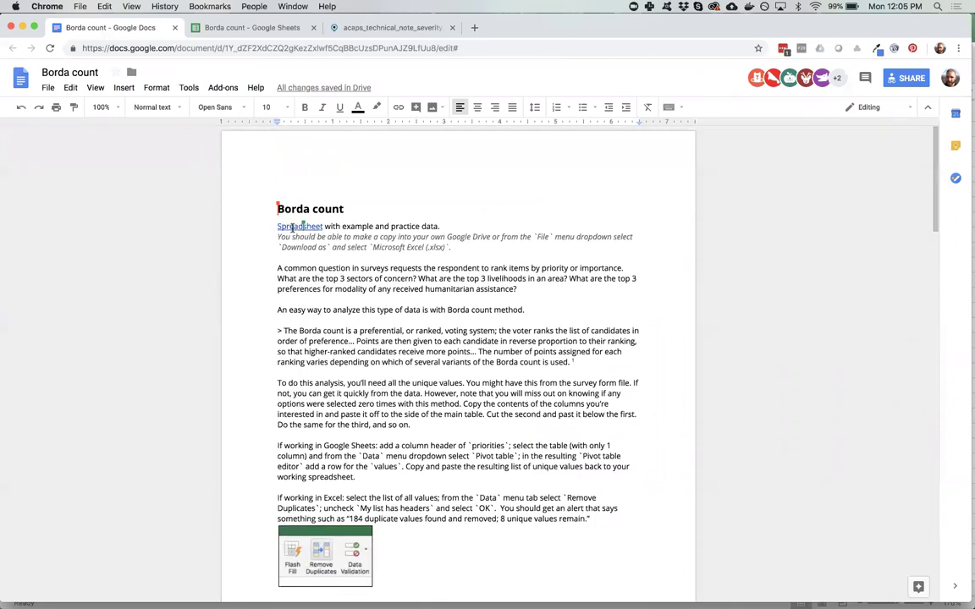
left_click(265, 31)
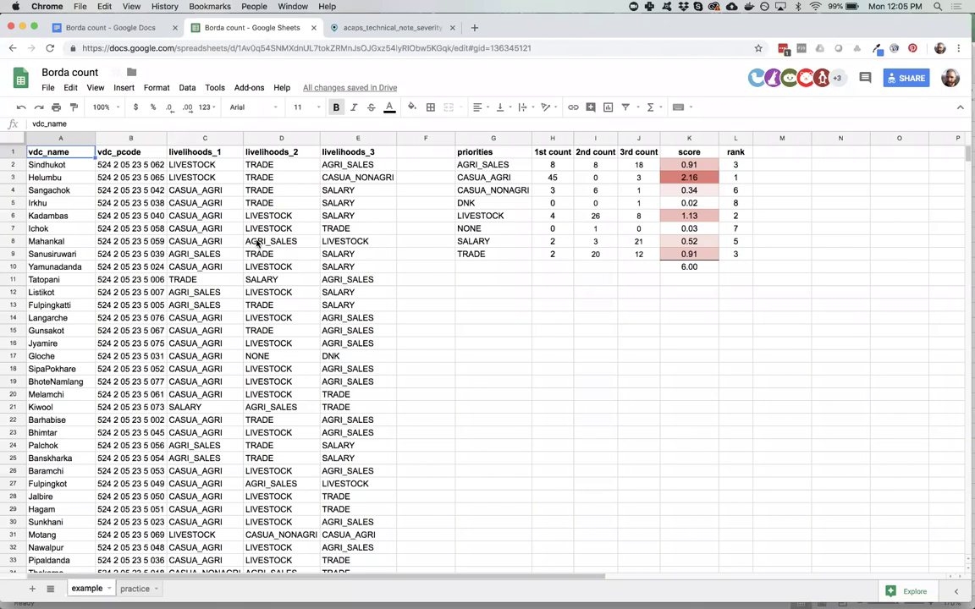
left_click(46, 88)
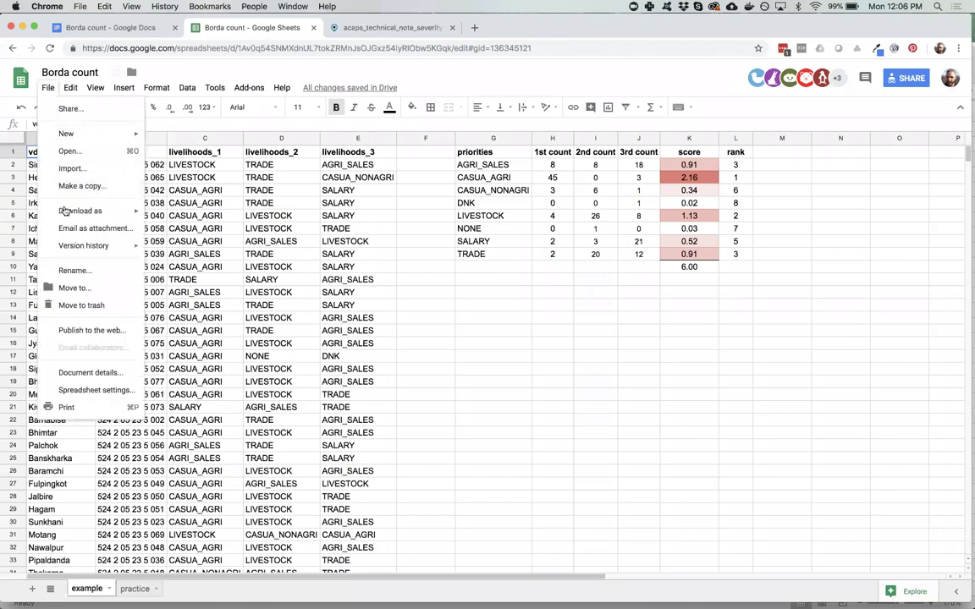
mouse_move(74, 215)
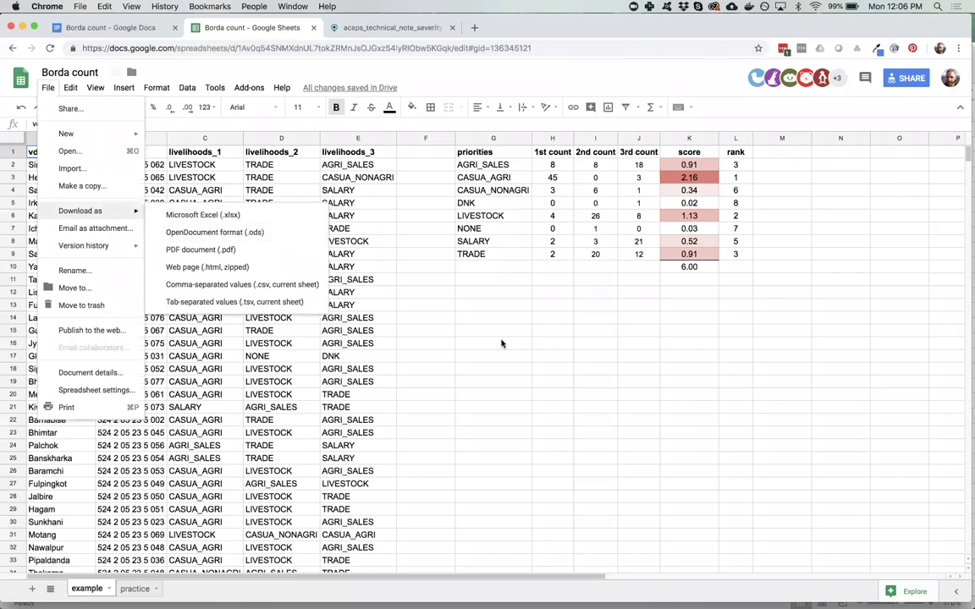
left_click(474, 330)
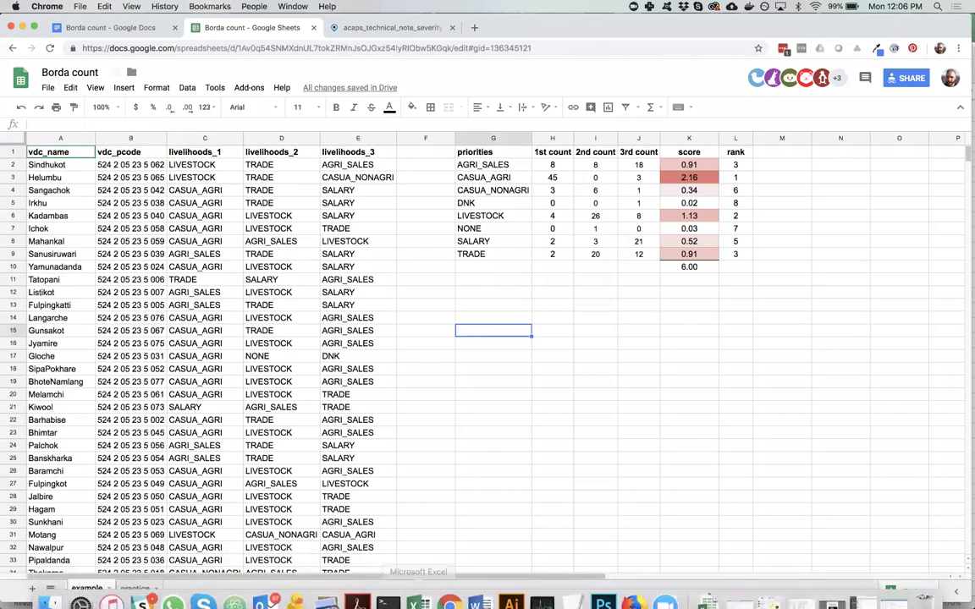
Switch to the Borda count workbook in Excel and dismiss the file access and AutoRecover alerts.
left_click(420, 582)
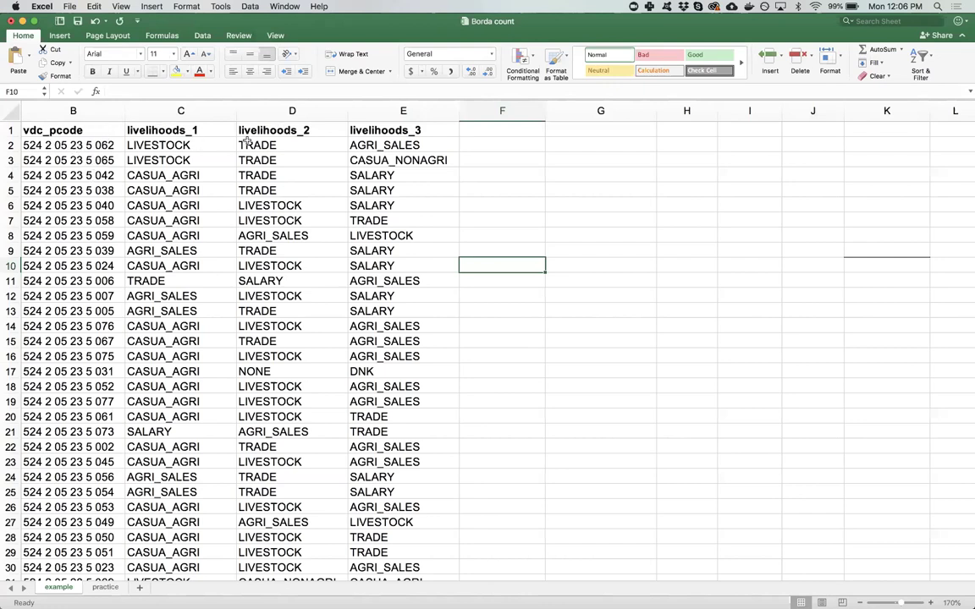
left_click(181, 127)
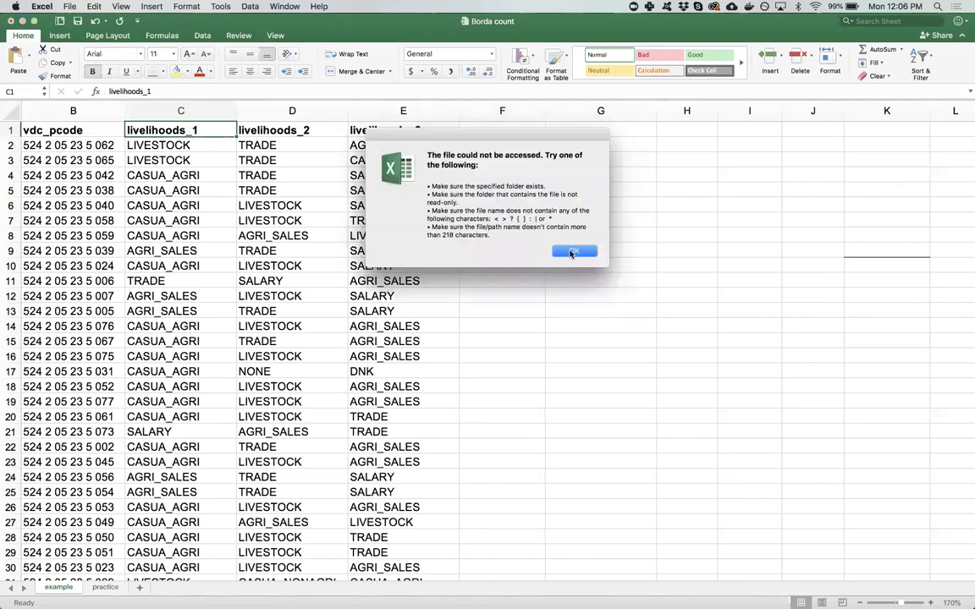
left_click(574, 251)
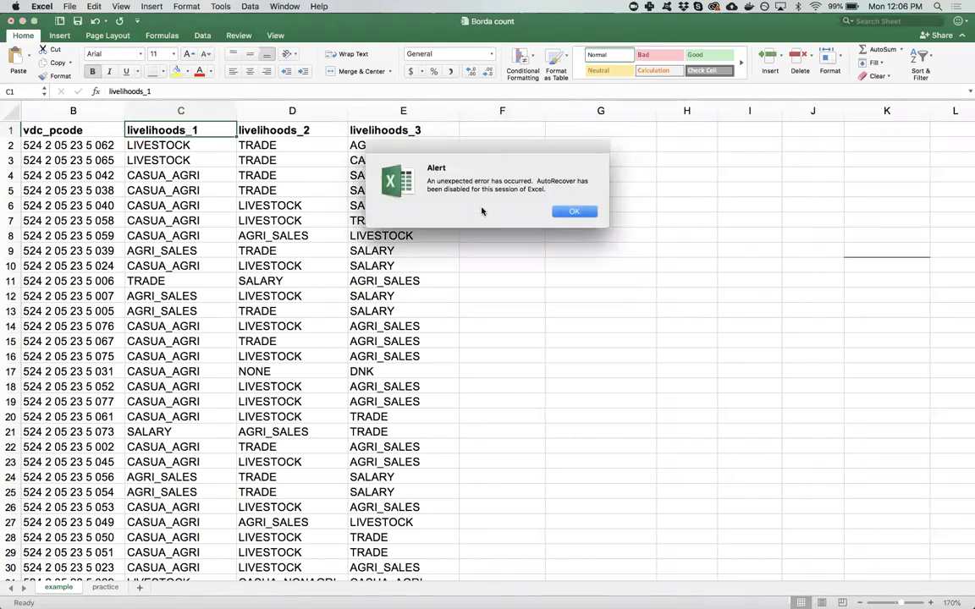
left_click(567, 212)
left_click(273, 146)
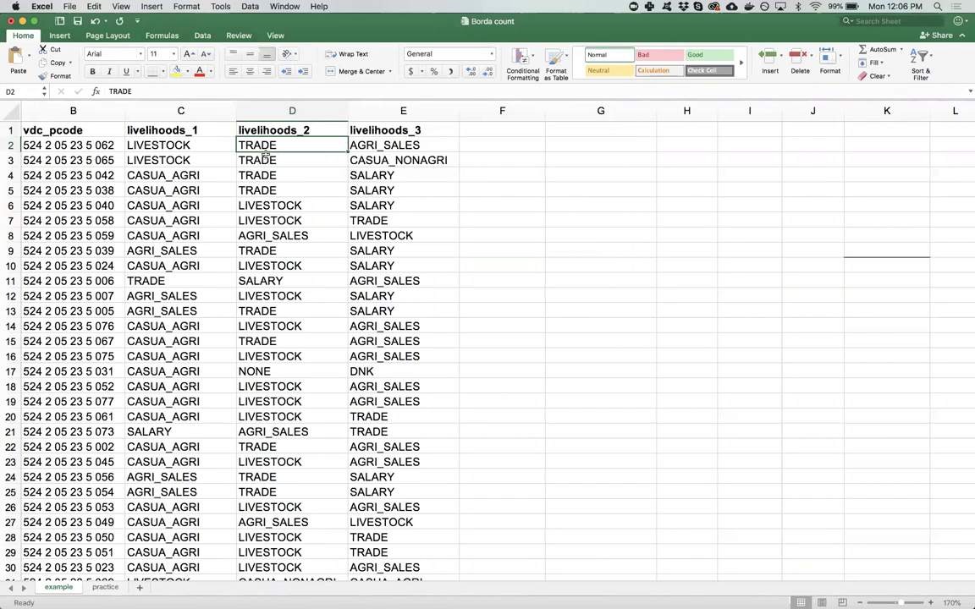
Copy all livelihoods_1 values, without the header, into column G starting at G2.
left_click(197, 146)
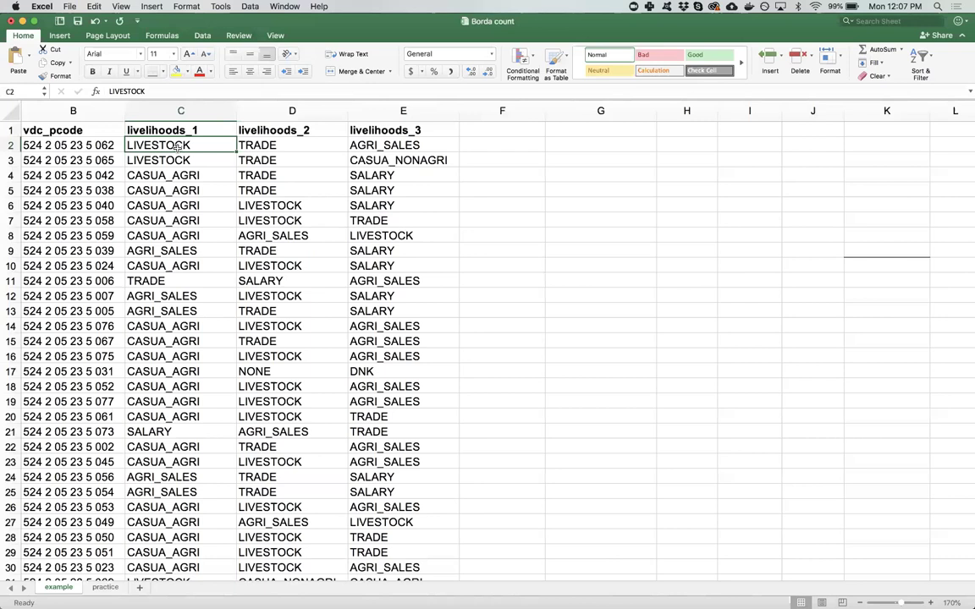
key("super+shift+Down")
key("super+c")
scroll(225, 116, "up", 10)
scroll(339, 186, "up", 2)
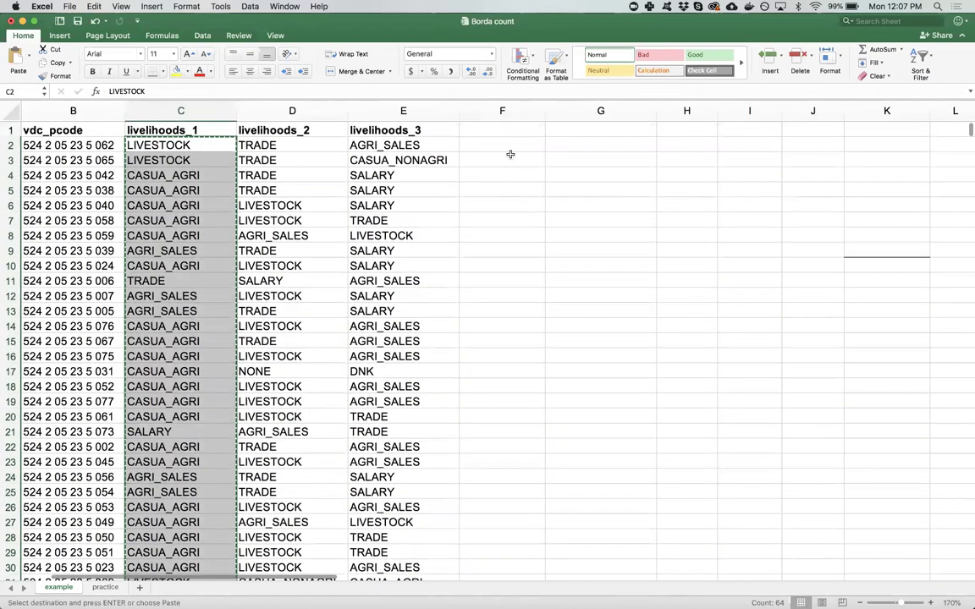
left_click(552, 149)
key("super+v")
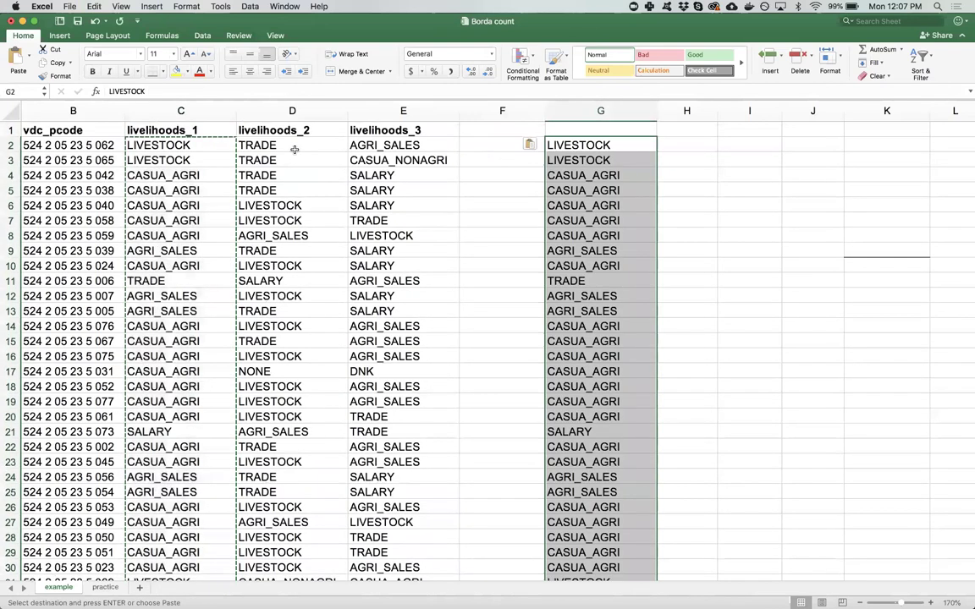
Copy all livelihoods_2 values, without the header, directly below the existing list in column G.
left_click(295, 149)
key("super+shift+Down")
key("super+c")
scroll(294, 153, "up", 10)
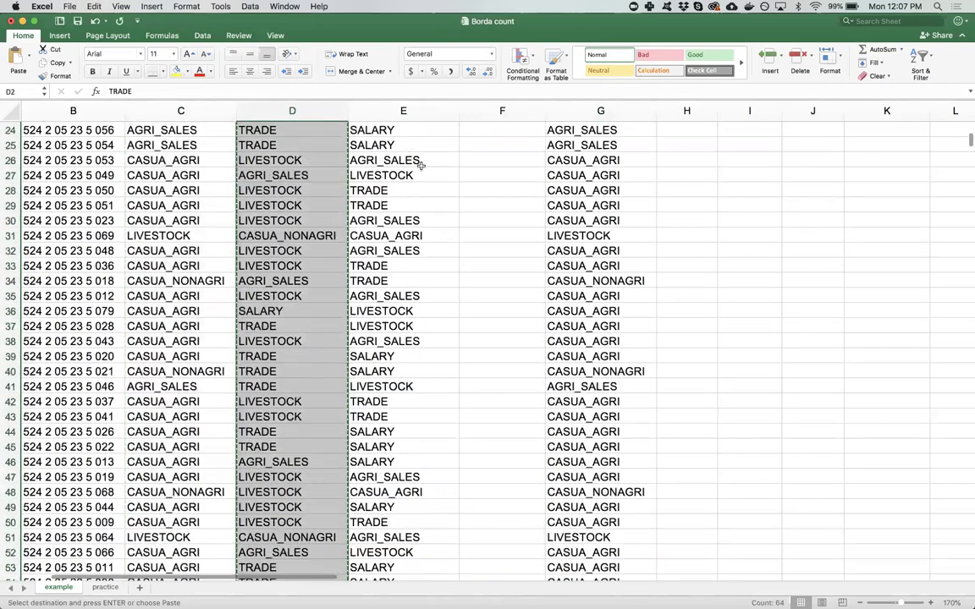
left_click(624, 191)
key("super+Down")
key("Down")
key("super+v")
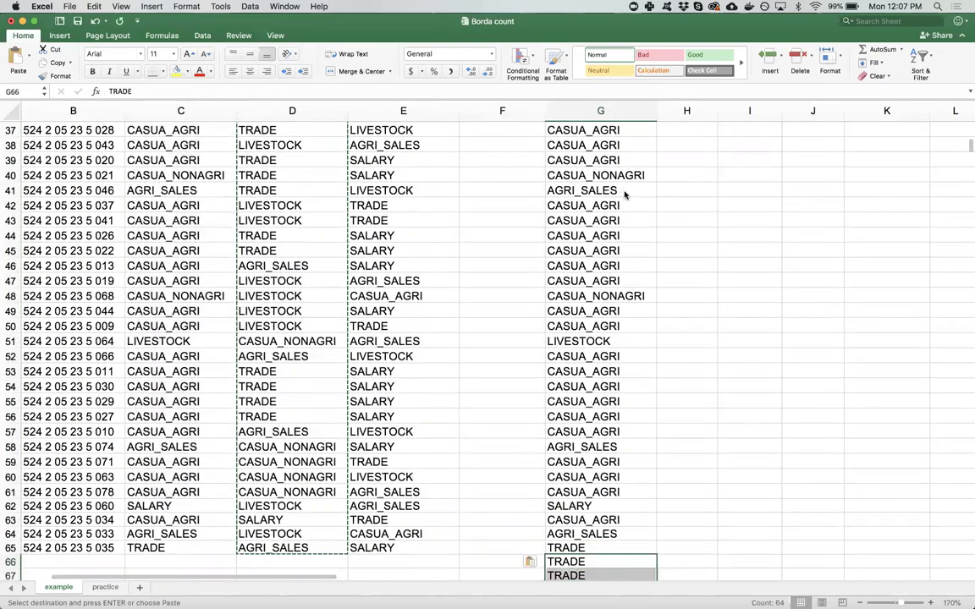
Append all livelihoods_3 values, without the header, to the end of the list in column G.
left_click(344, 431)
left_click(359, 430)
key("super+Up")
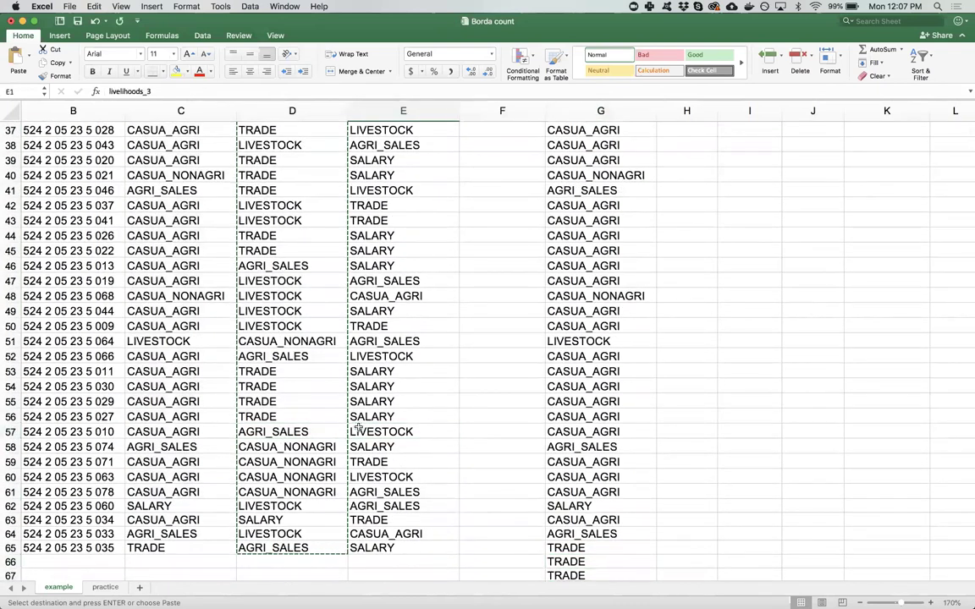
key("Down")
key("shift+super+Down")
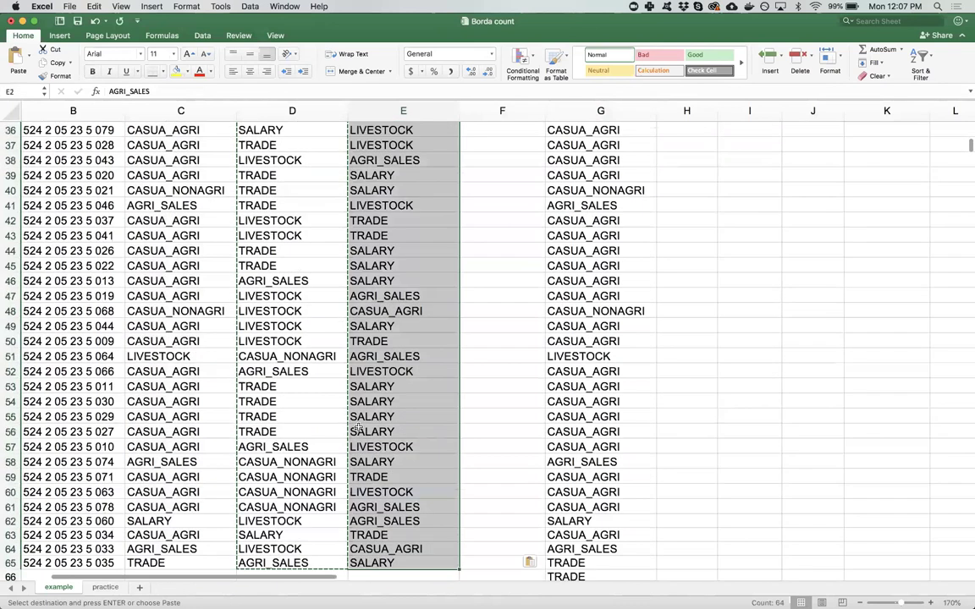
scroll(602, 359, "up", 10)
left_click(601, 362)
key("super+Down")
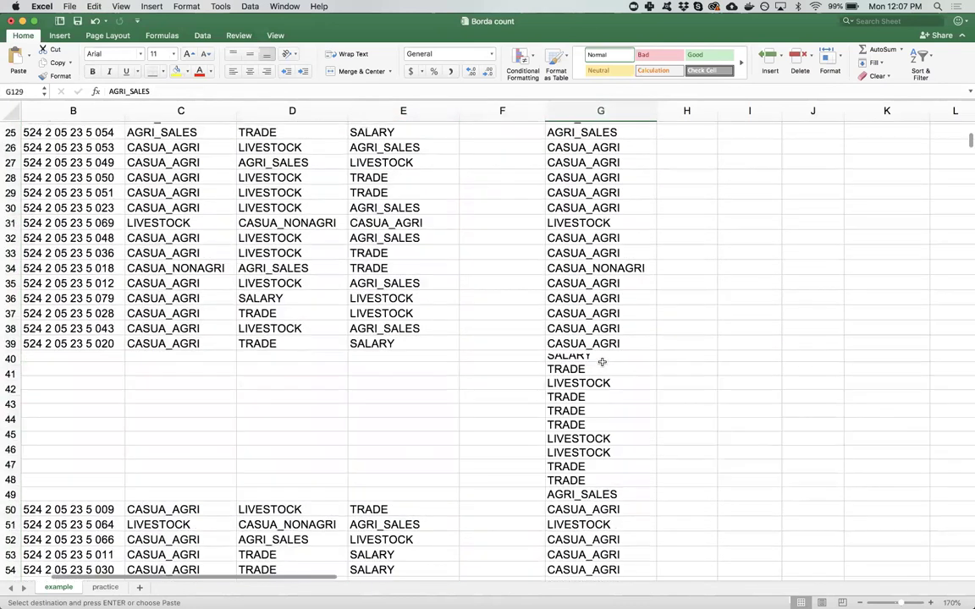
key("Down")
key("super+v")
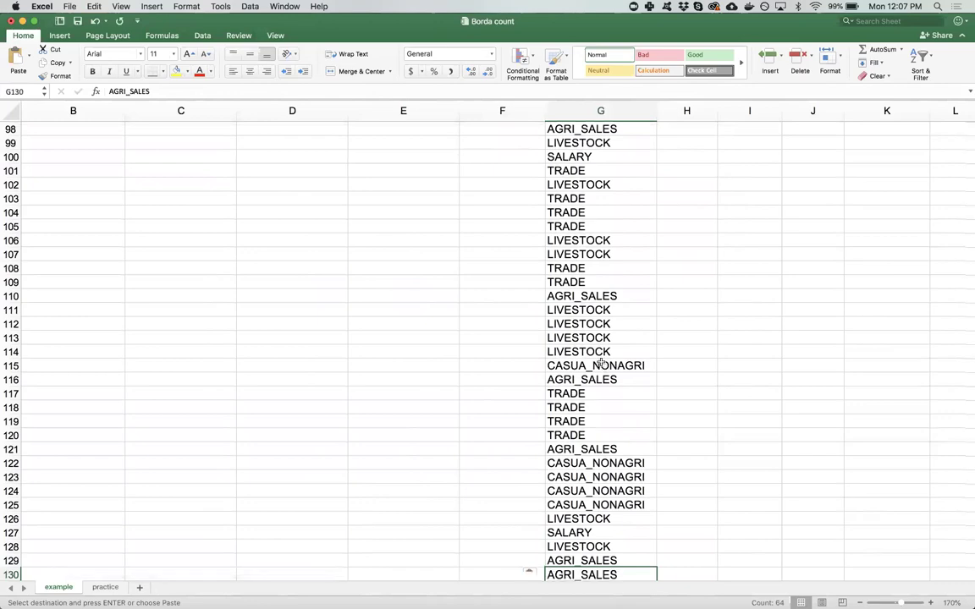
Remove the duplicates from the combined list in column G, treating it as a list without headers.
scroll(782, 322, "up", 10)
scroll(727, 300, "up", 15)
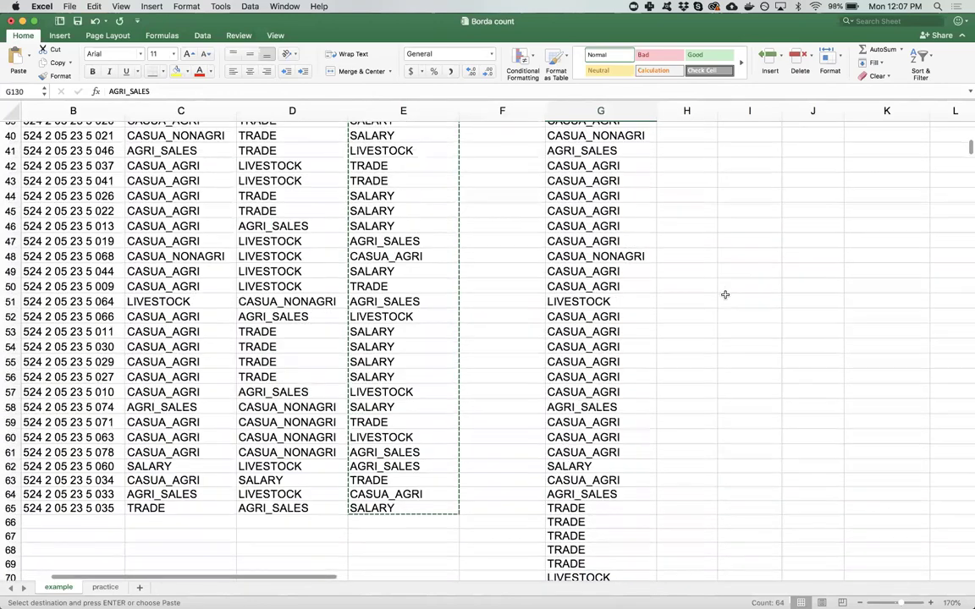
scroll(397, 250, "up", 3)
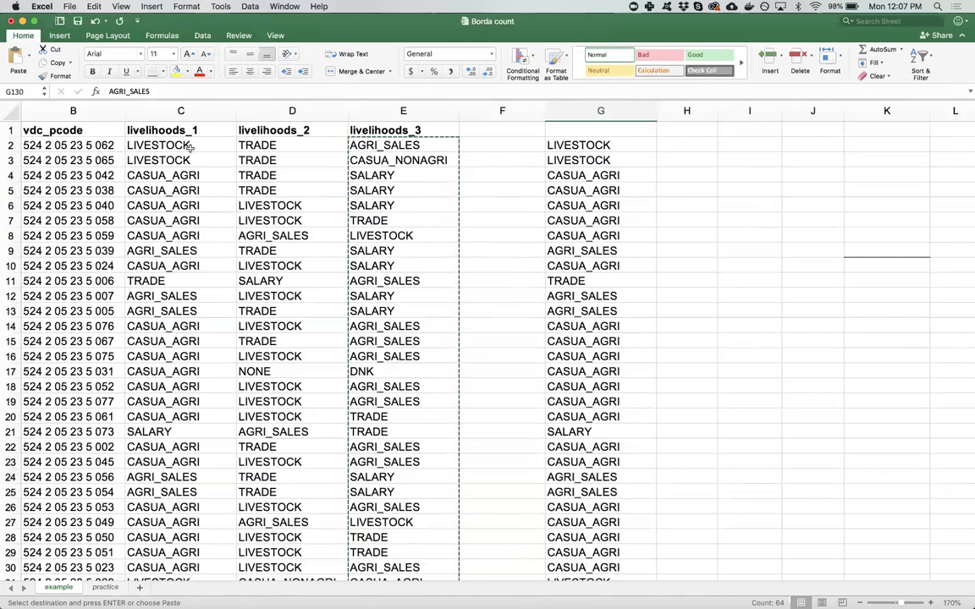
left_click(555, 146)
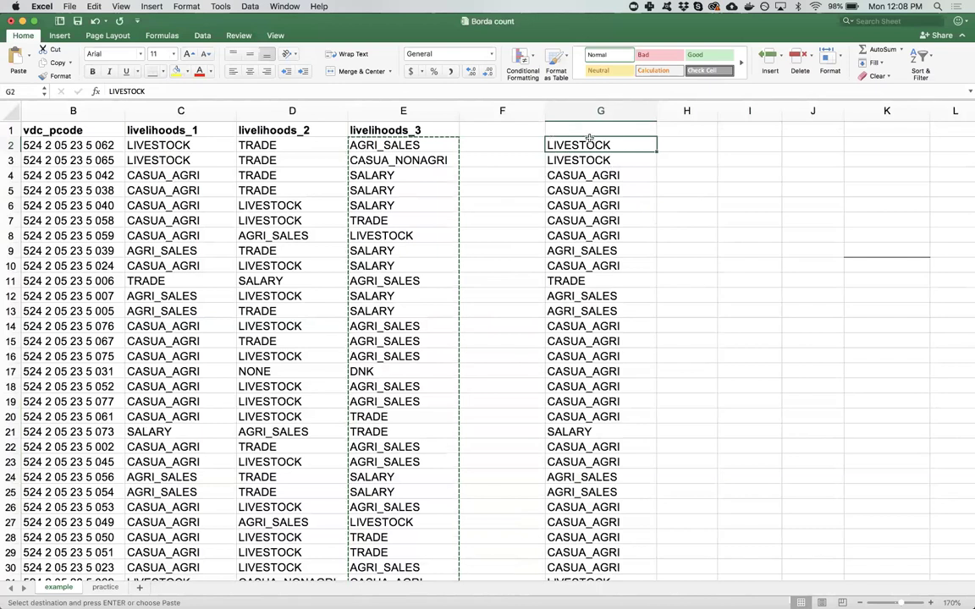
key("super+shift+Down")
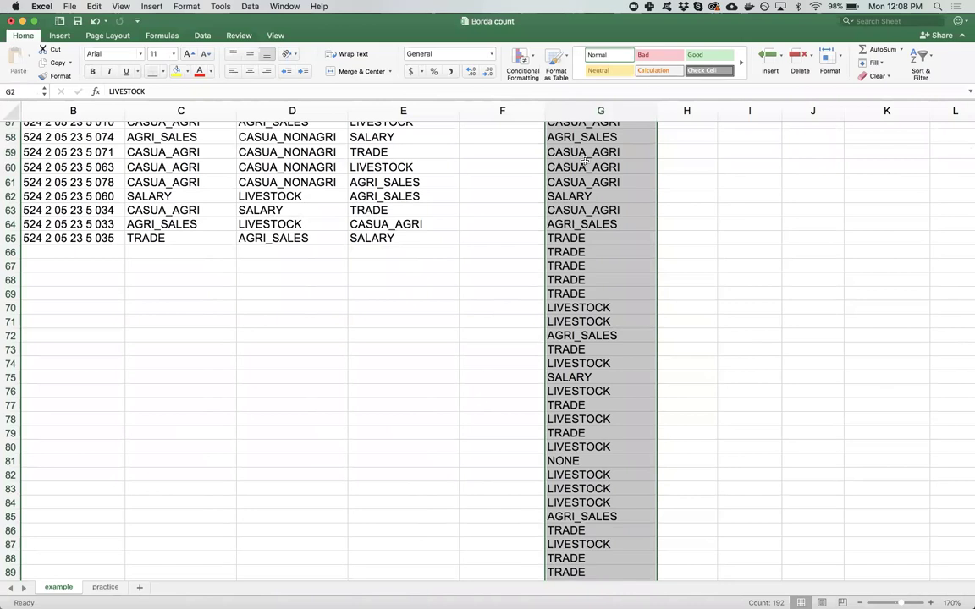
scroll(587, 156, "up", 15)
scroll(587, 167, "up", 4)
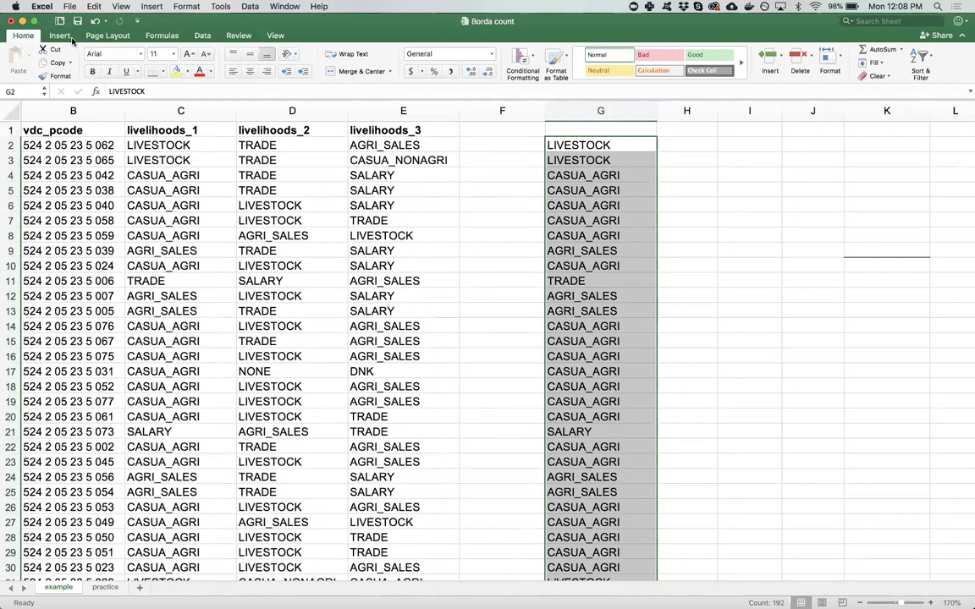
left_click(203, 36)
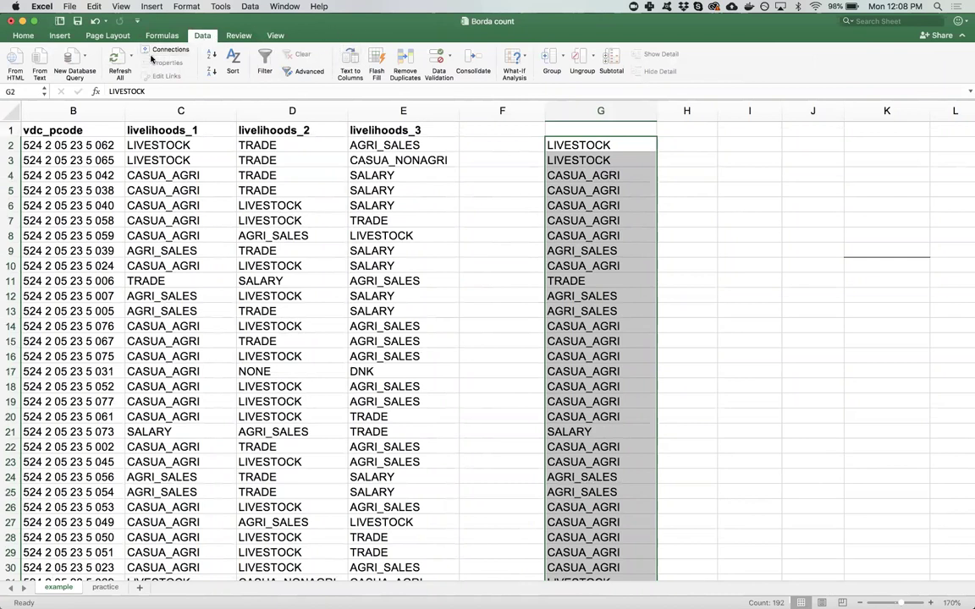
left_click(406, 59)
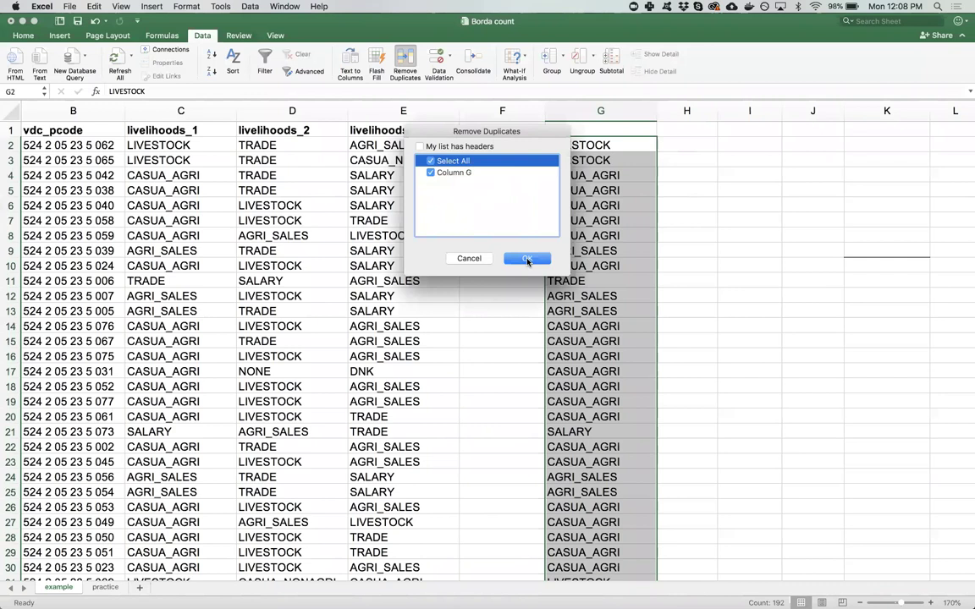
left_click(526, 260)
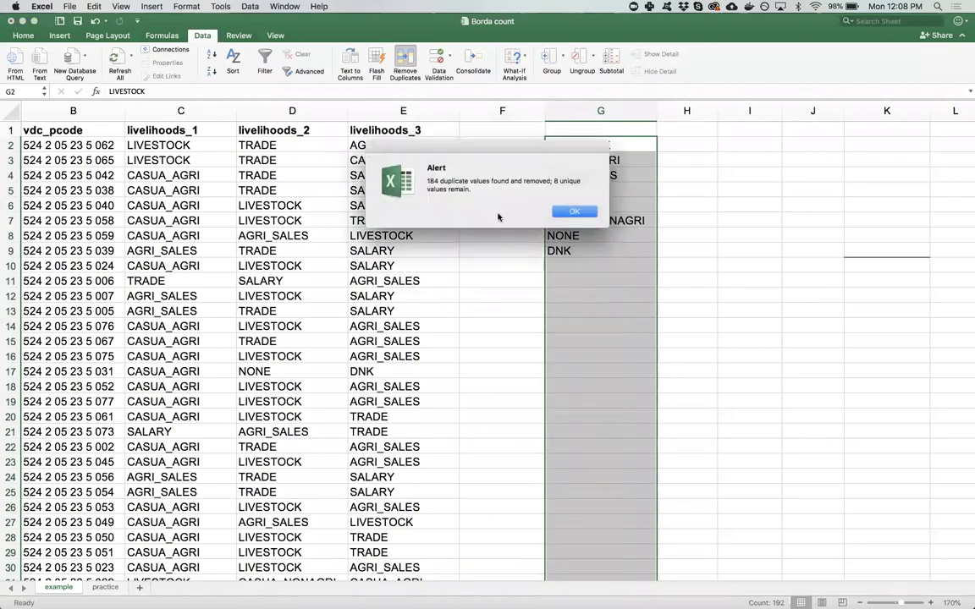
left_click(564, 213)
left_click(680, 188)
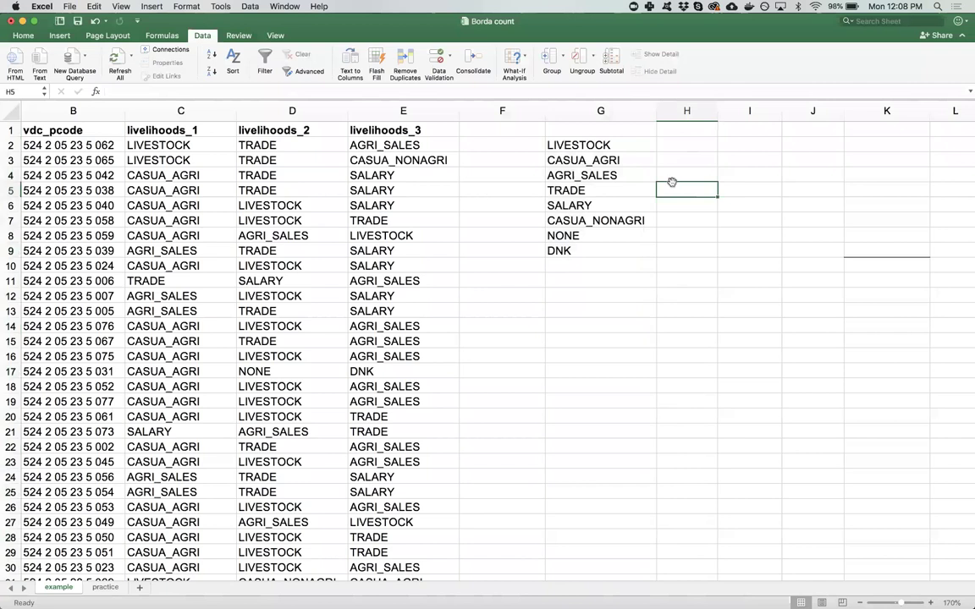
Enter the headers values, 1st, 2nd and 3rd in cells G1 to J1 above the unique values list.
left_click(582, 130)
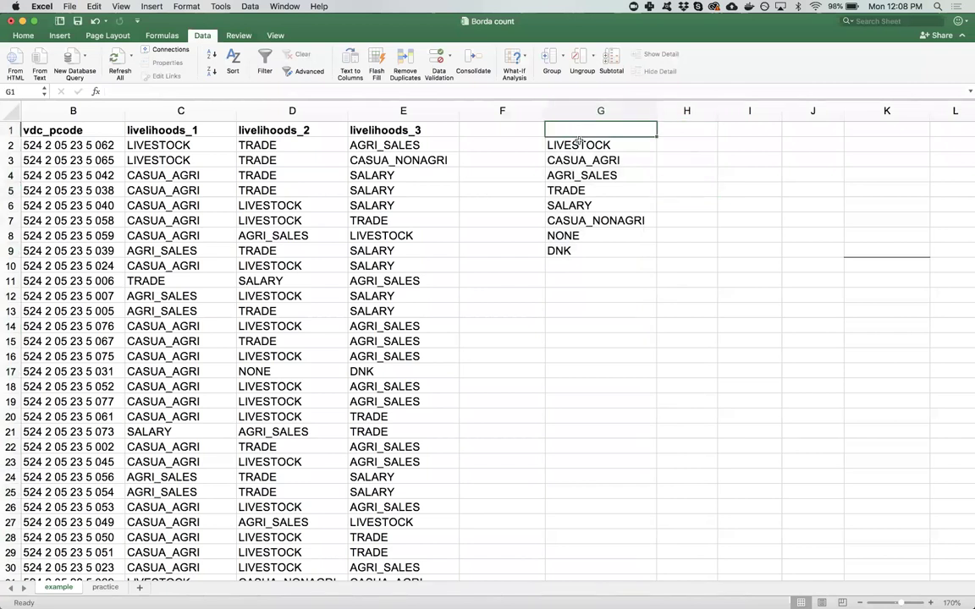
type("values")
key("Tab")
type("1stt")
key("BackSpace")
key("Tab")
type("2nd")
key("Tab")
type("3rd")
key("Return")
key("Left")
key("Left")
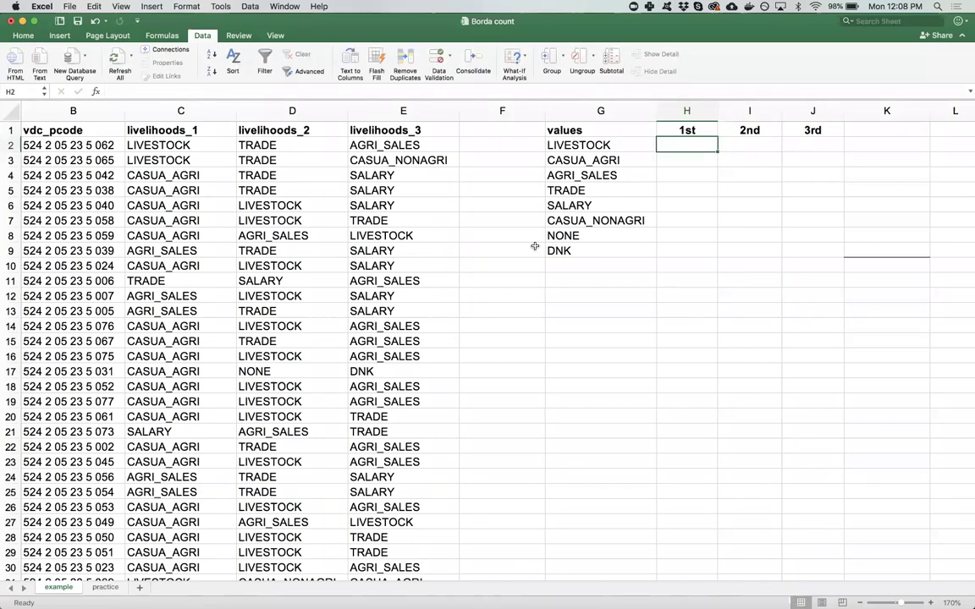
left_click(569, 145)
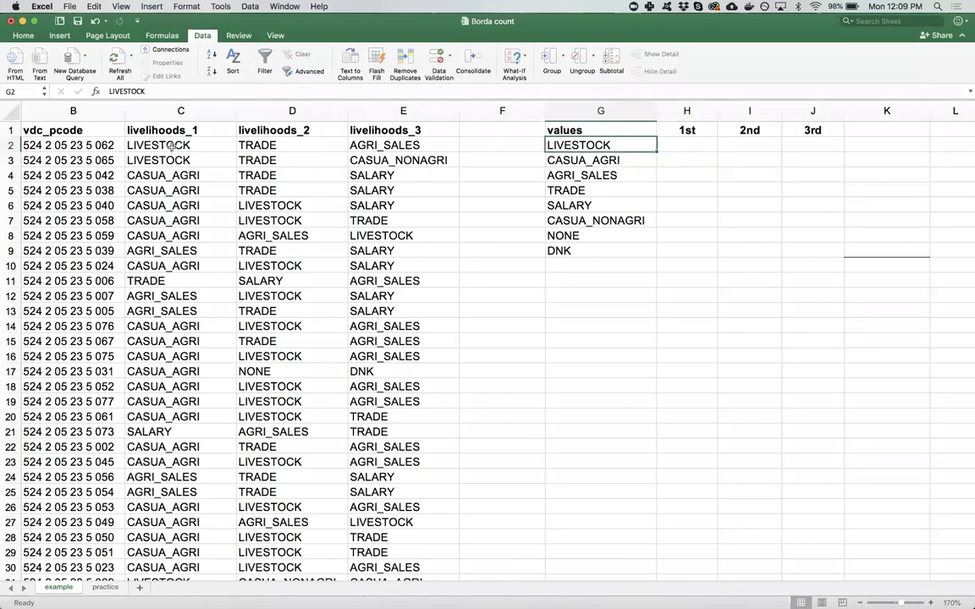
Start a COUNTIF formula in cell H2, under the 1st header.
left_click(686, 145)
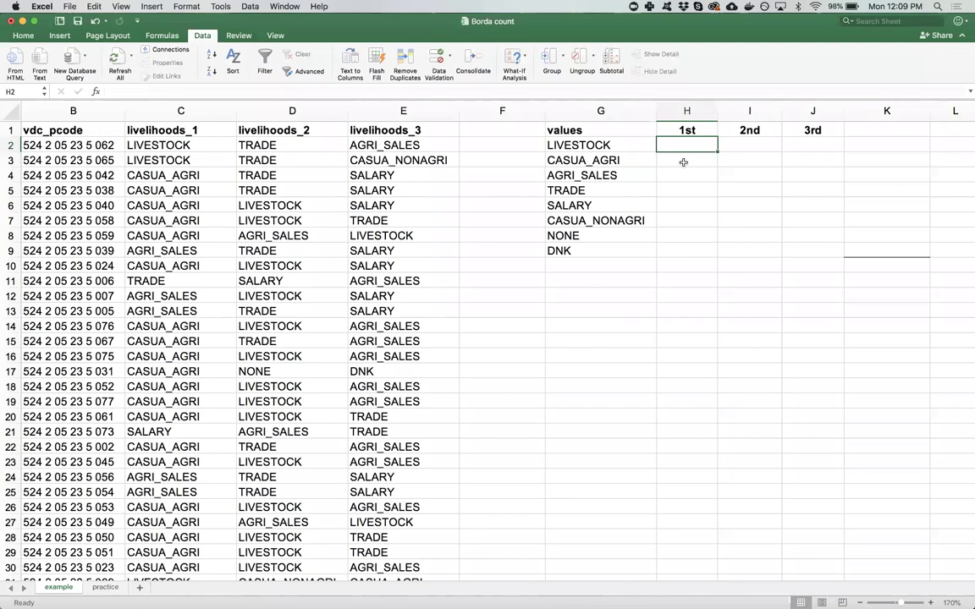
type("=COUNTIF")
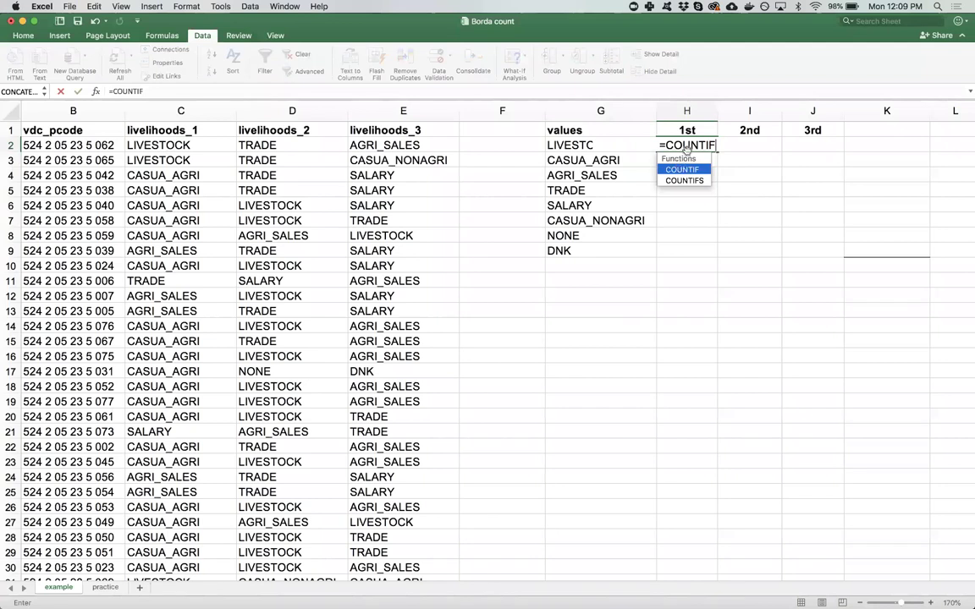
double_click(682, 170)
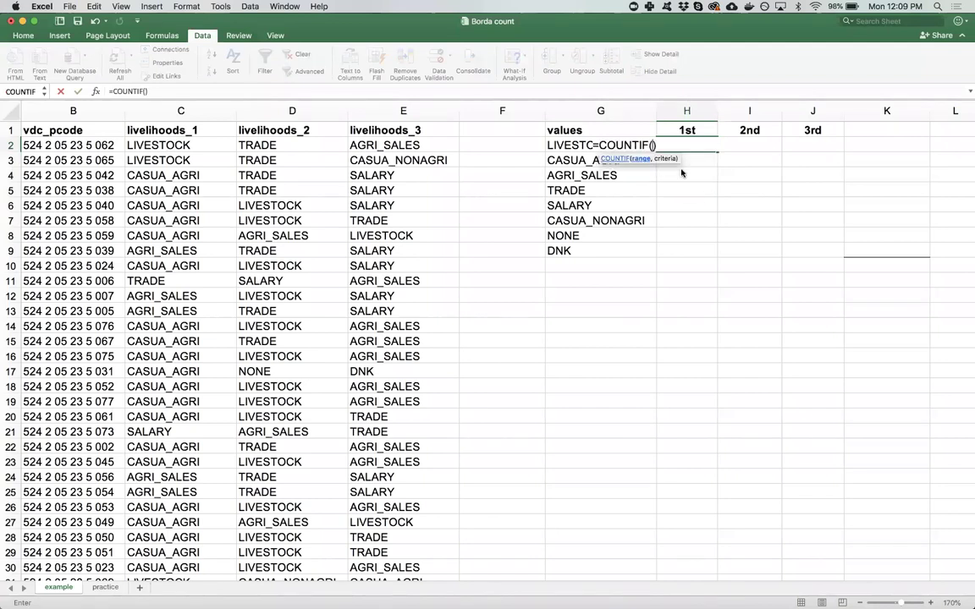
Read the help article on the COUNTIF function's syntax and examples, and close it.
left_click(615, 159)
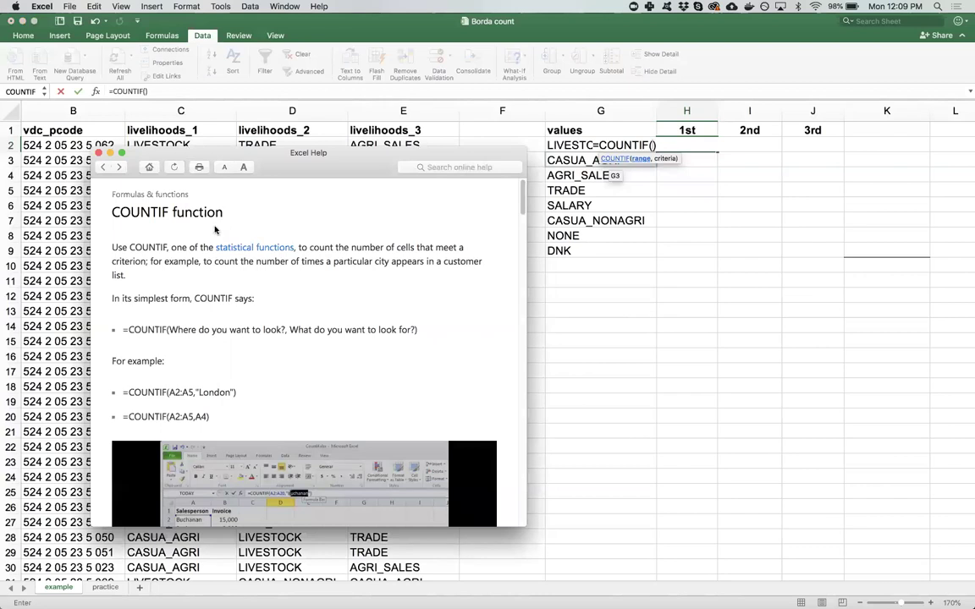
scroll(215, 230, "down", 5)
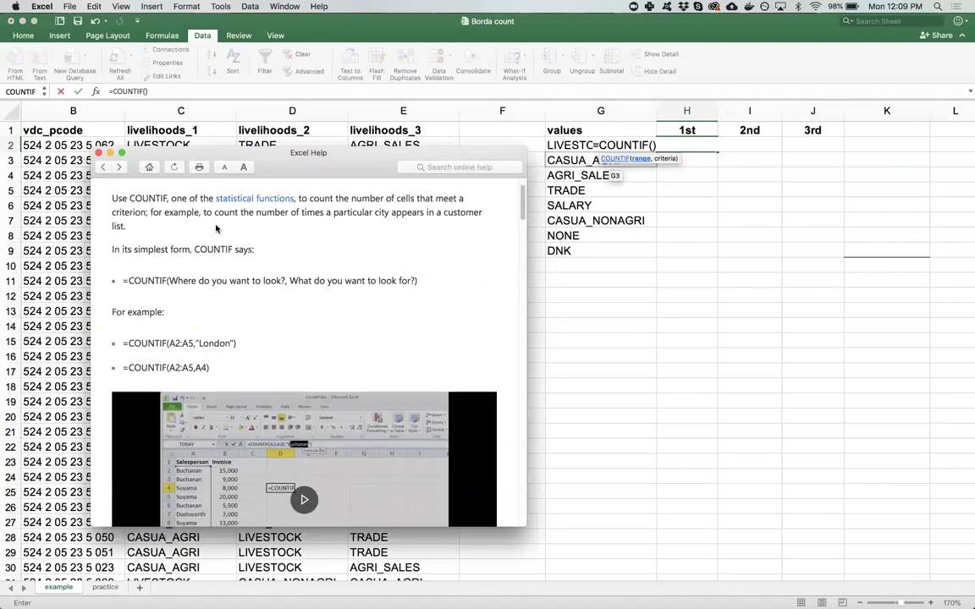
scroll(216, 230, "up", 3)
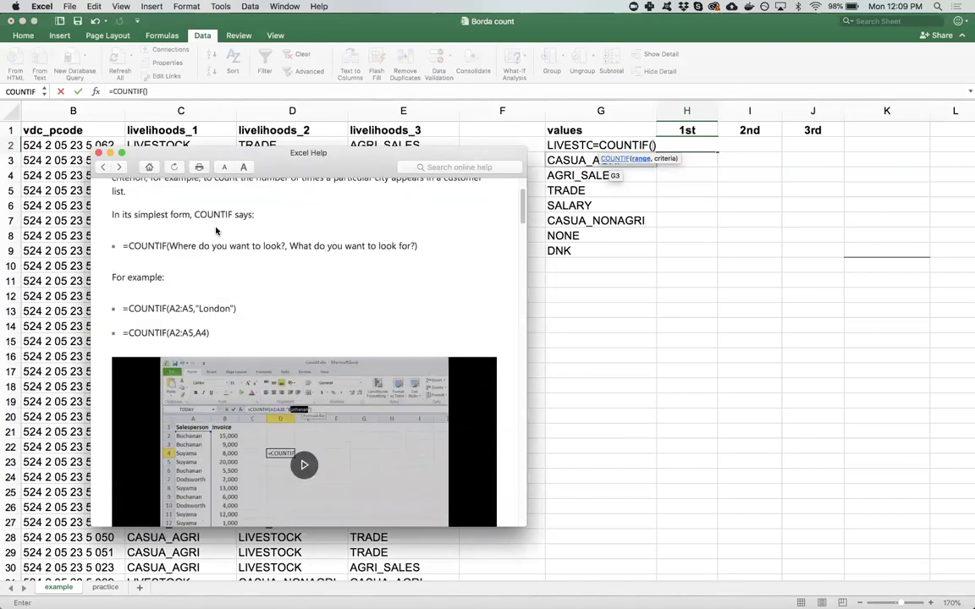
left_click(98, 154)
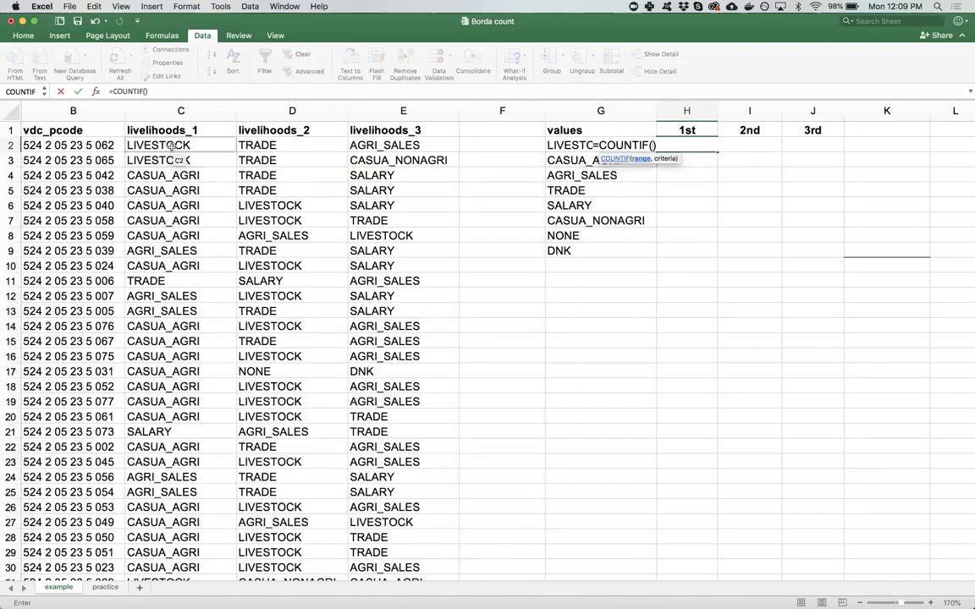
Complete the H2 formula as =COUNTIF(C2:C65,G2), counting the LIVESTOCK value in the livelihoods_1 column.
left_click_drag(180, 146, 183, 505)
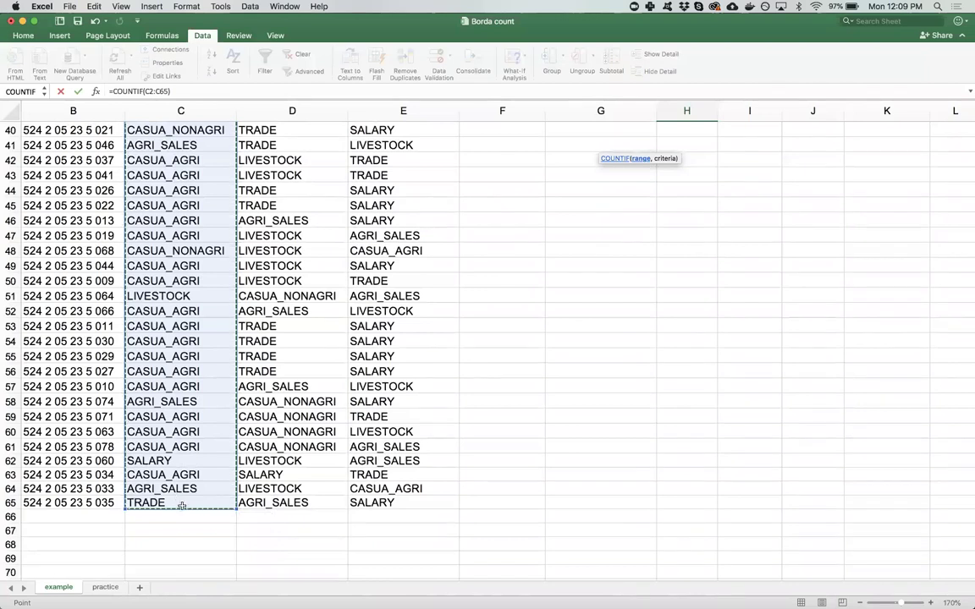
key("Return")
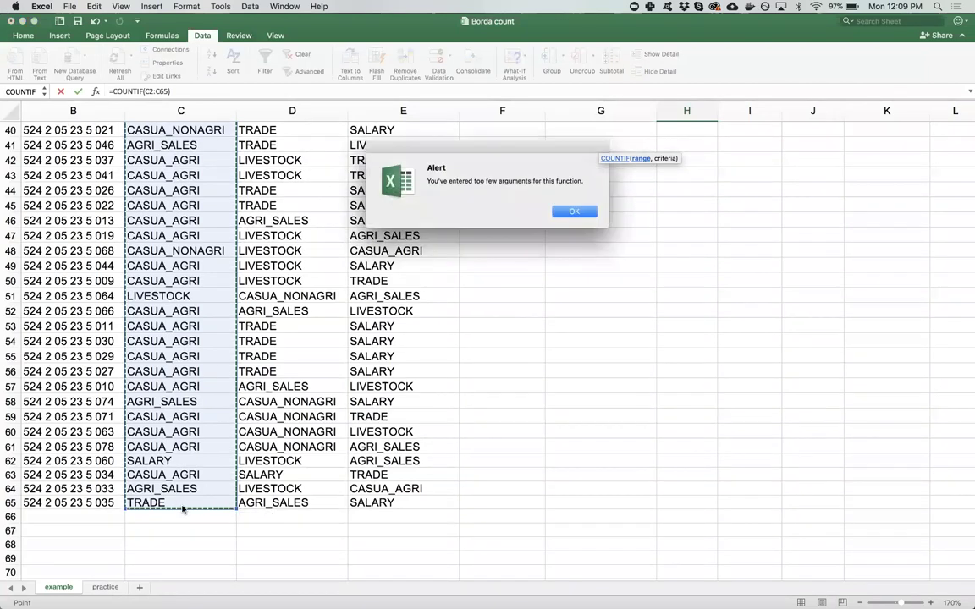
left_click(565, 211)
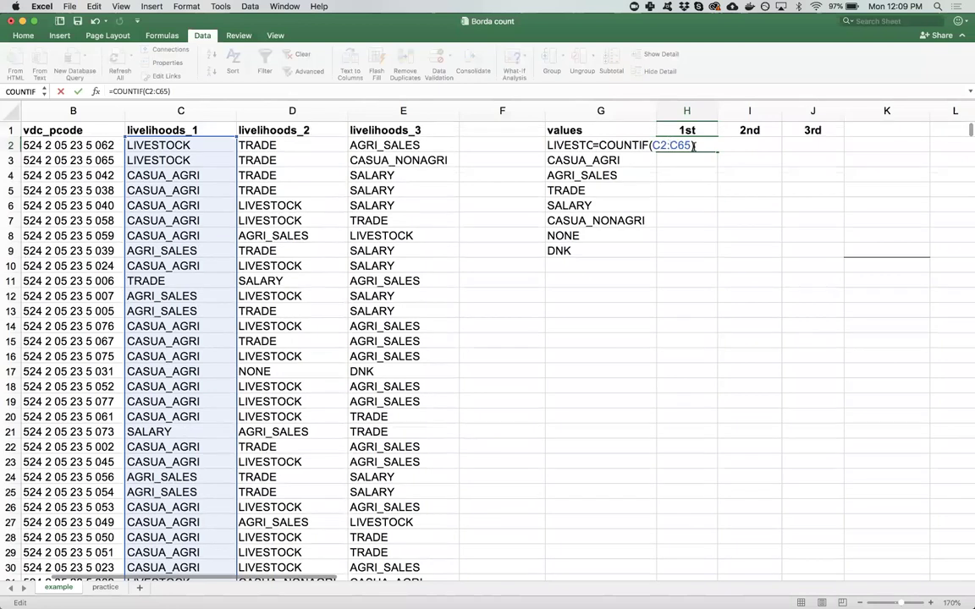
type(",")
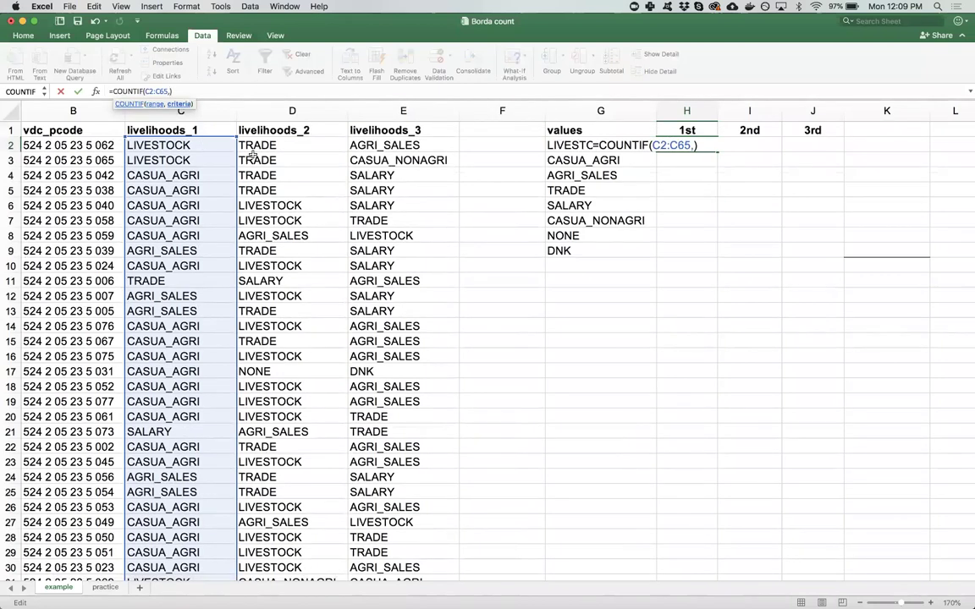
left_click(554, 145)
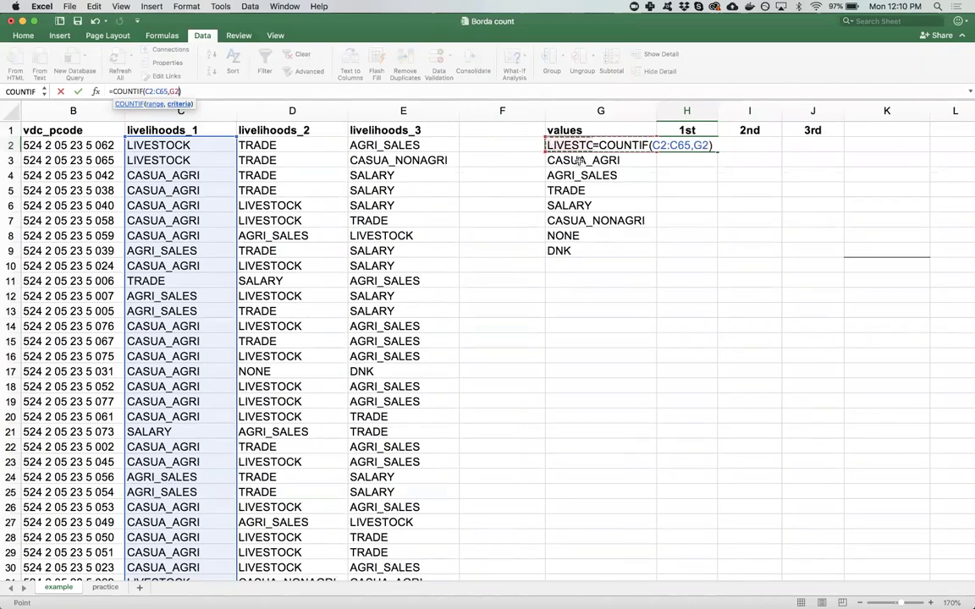
key("Return")
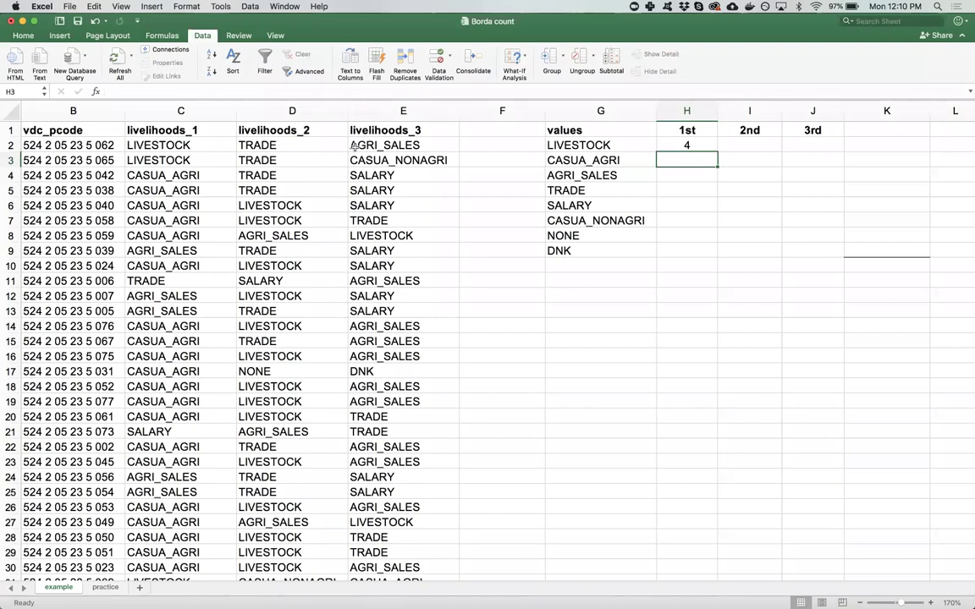
Check the H2 count against the LIVESTOCK entries in the livelihoods_1 column.
left_click(692, 144)
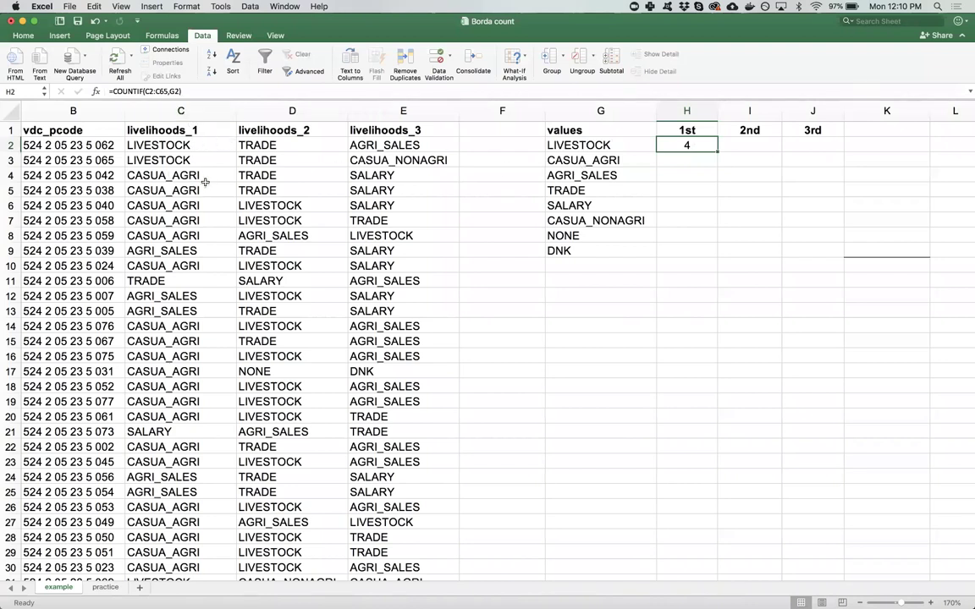
left_click(178, 146)
left_click(181, 159)
scroll(194, 252, "down", 5)
scroll(308, 245, "up", 4)
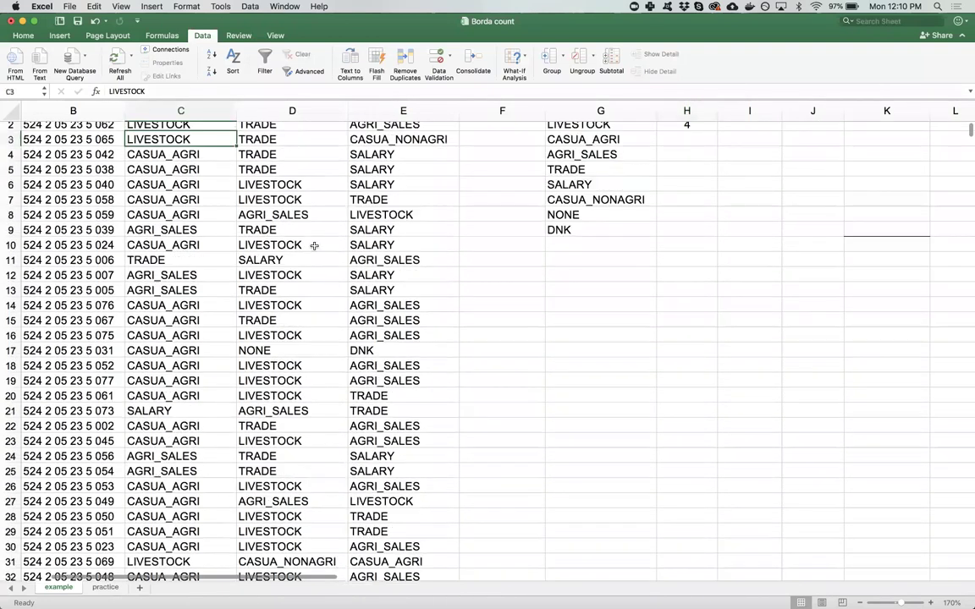
scroll(314, 246, "up", 1)
Try to copy the H2 formula down to H3 with relative references and inspect the copied range.
left_click(686, 145)
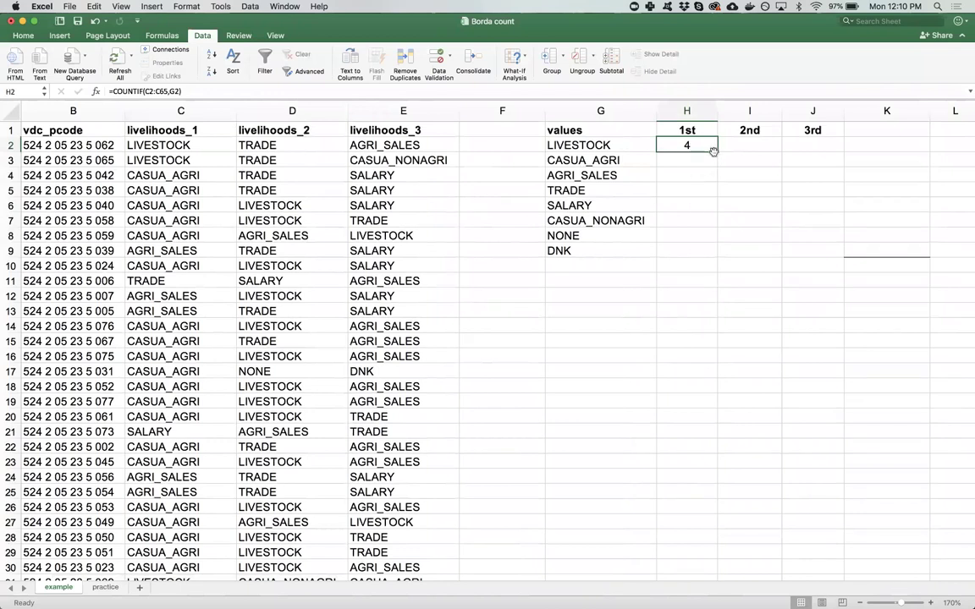
left_click_drag(716, 151, 715, 168)
left_click(660, 158)
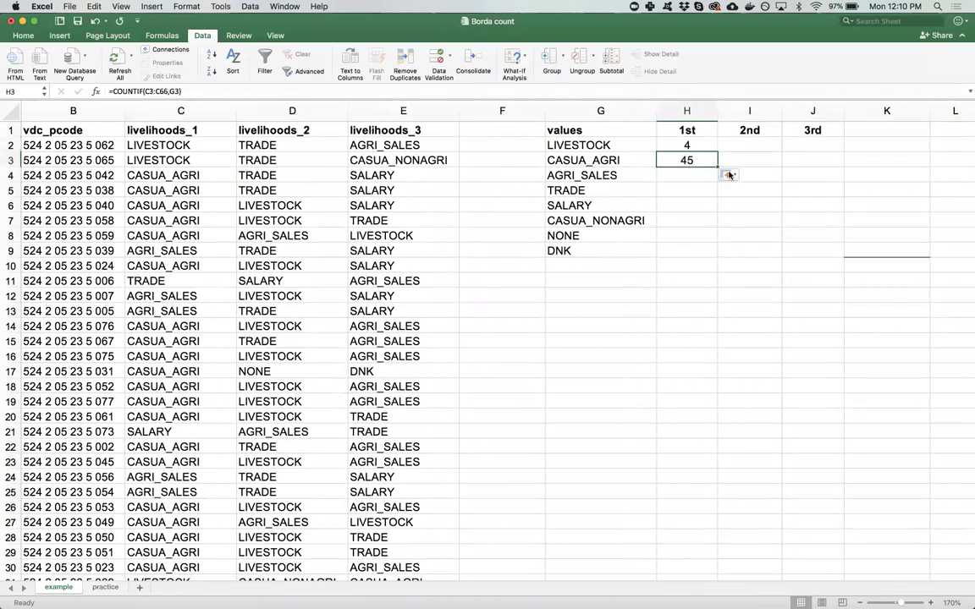
left_click(173, 91)
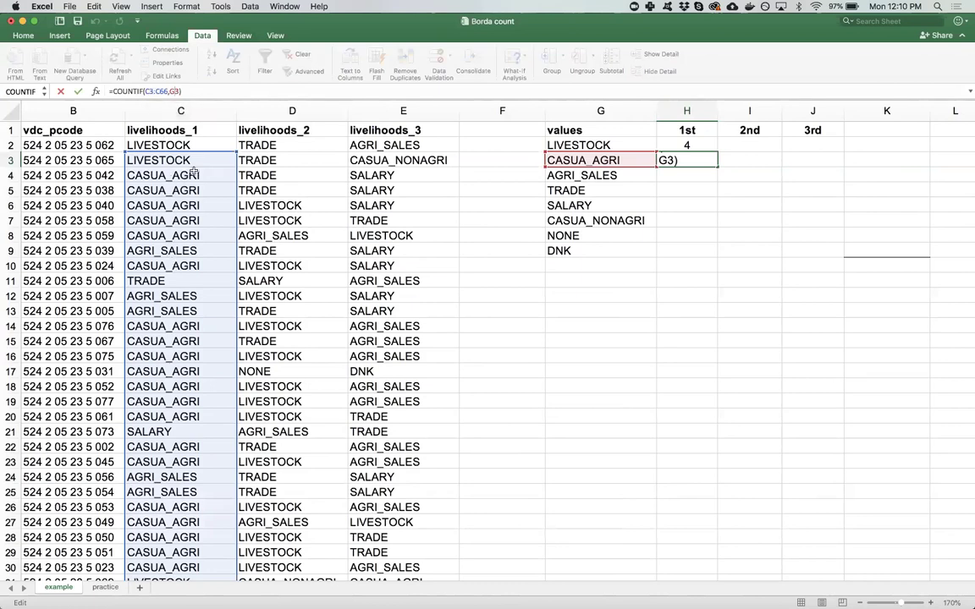
key("Return")
Make the range in H2 absolute, giving =COUNTIF($C$2:$C$65,G2), and fill the formula down to H9.
left_click(698, 145)
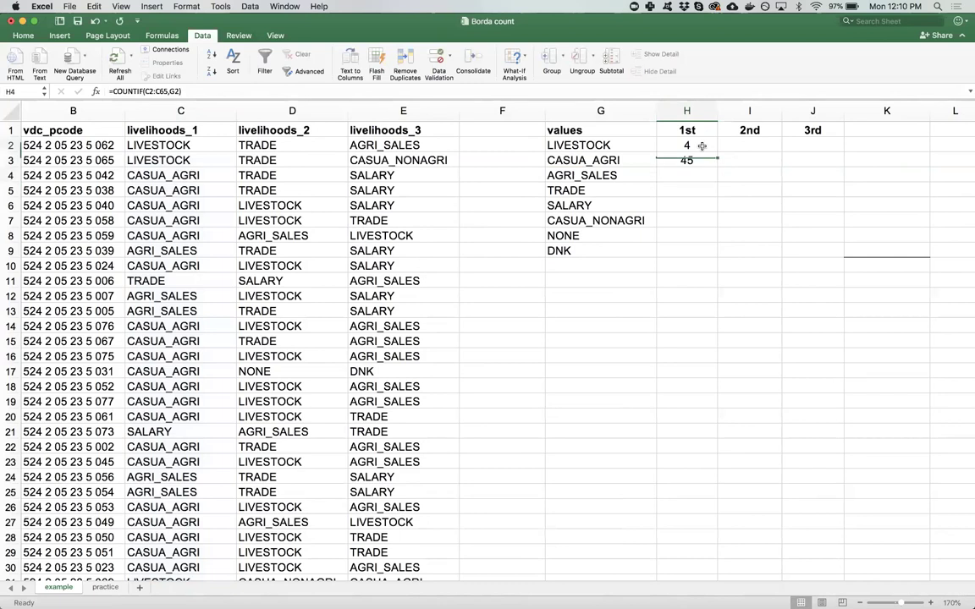
left_click(145, 90)
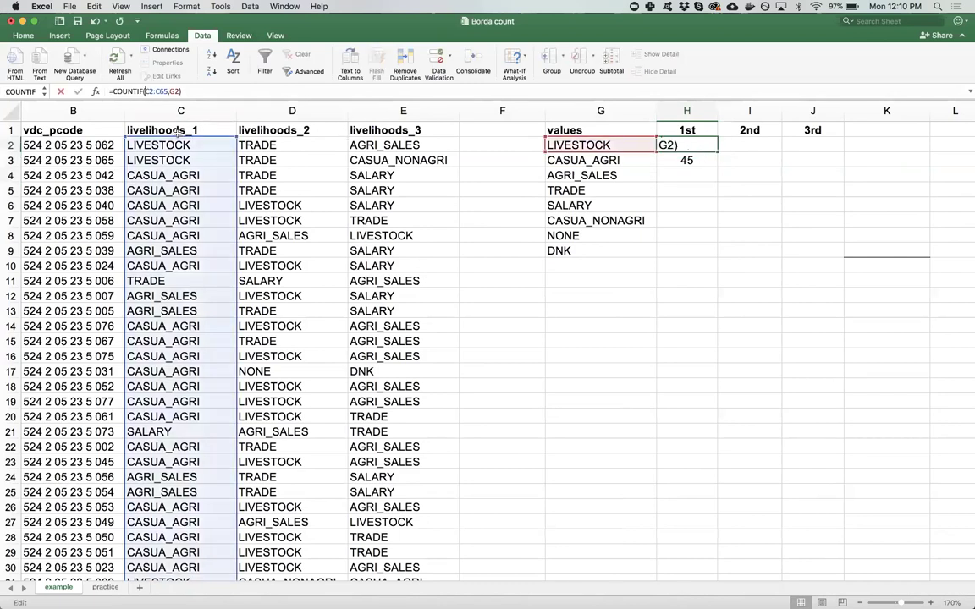
type("$C$")
key("Right")
key("Right")
type("$")
key("Right")
type("$")
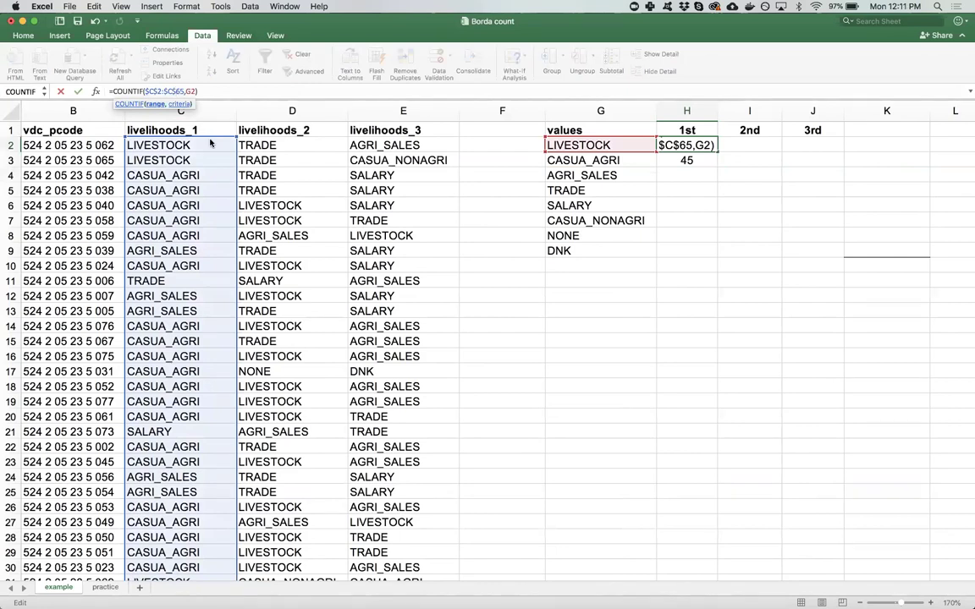
key("Return")
left_click(709, 148)
left_click_drag(717, 151, 710, 254)
Examine the range and criteria references in the copied formulas from H3 to H7.
left_click(688, 159)
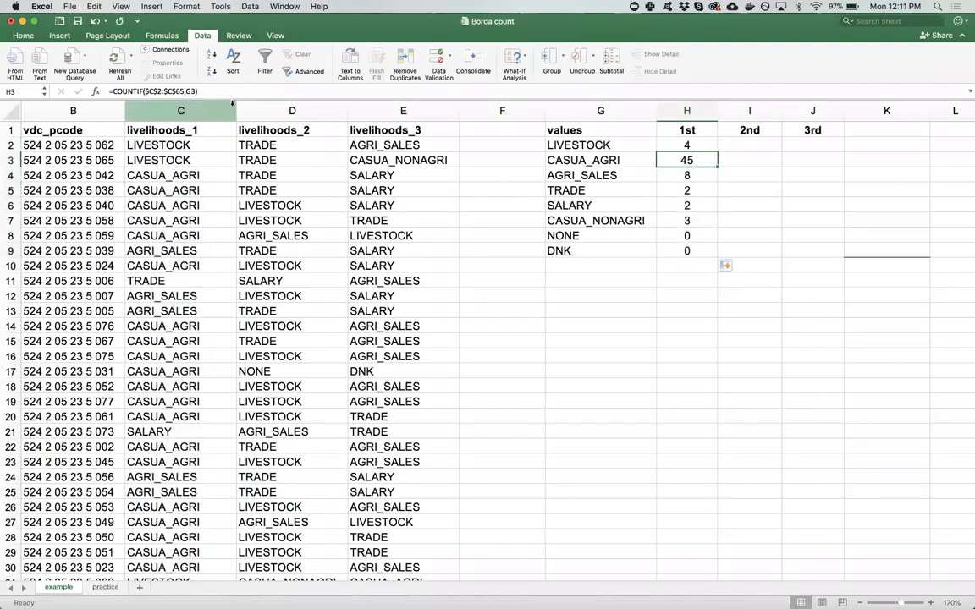
key("Down")
key("Down")
key("Down")
key("Down")
left_click(208, 88)
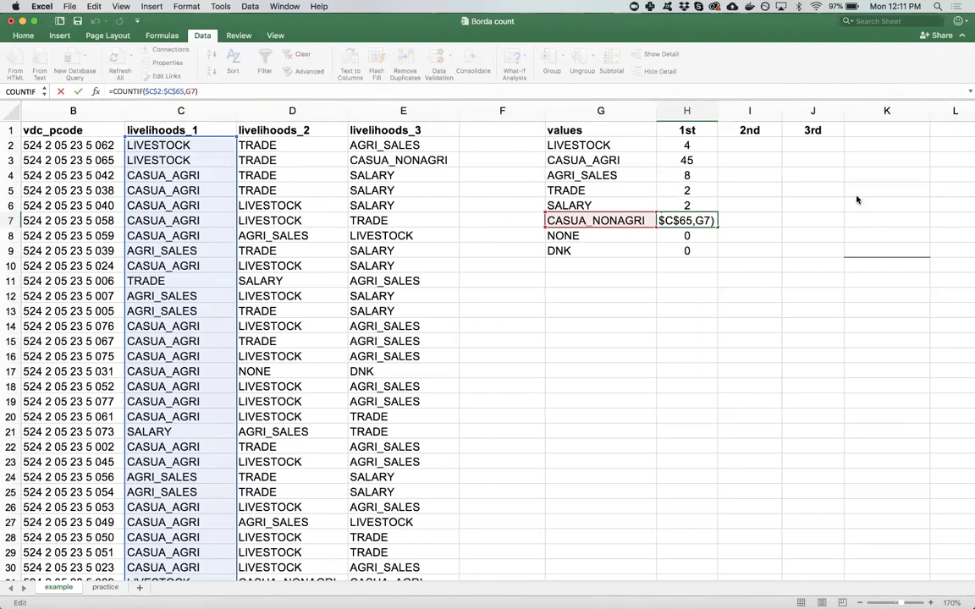
key("Return")
Write the formula =COUNTIF(D2:D65,D2) in cell I2 for the livelihoods_2 column.
left_click(732, 145)
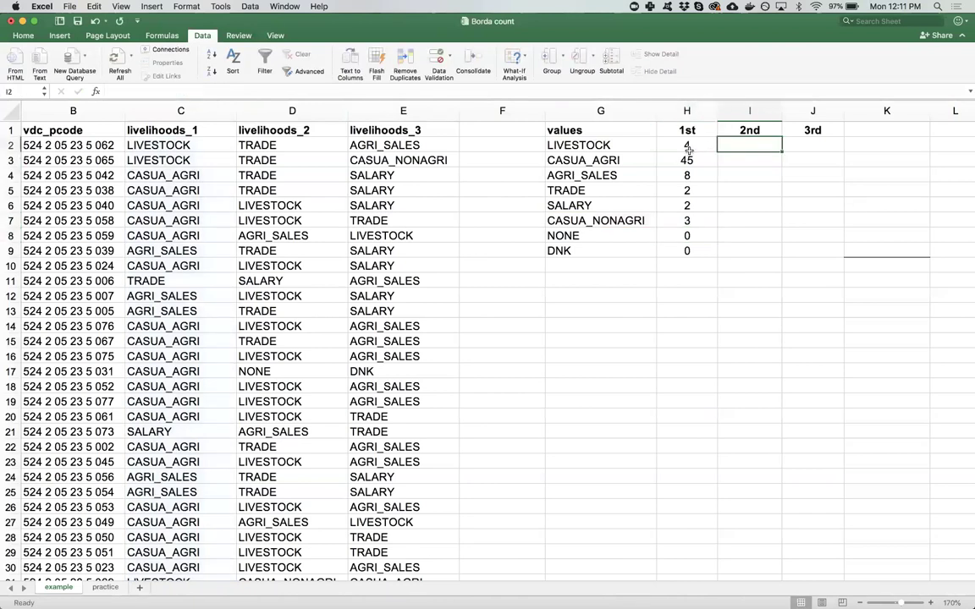
type("=")
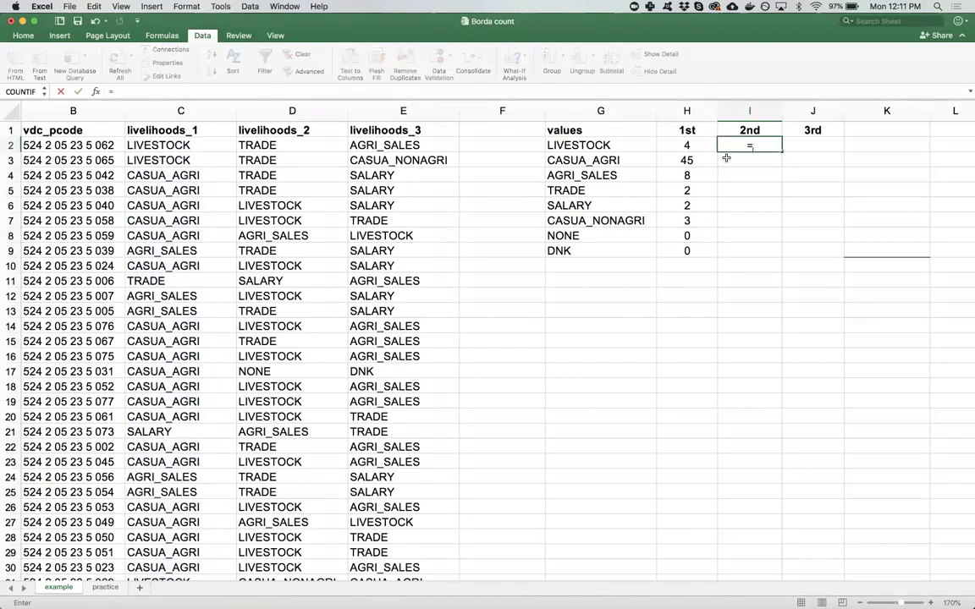
type("COUNTIF(")
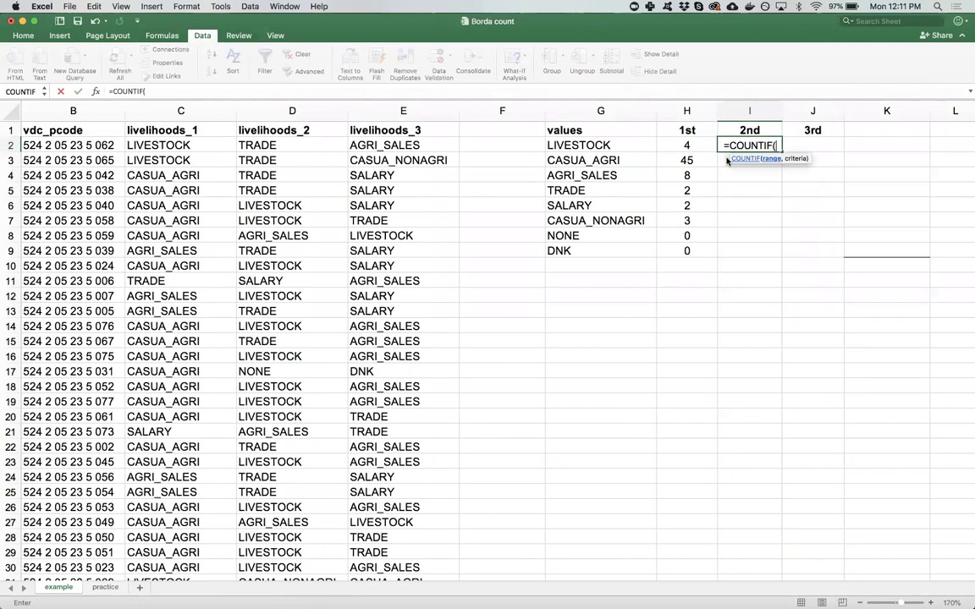
left_click(287, 140)
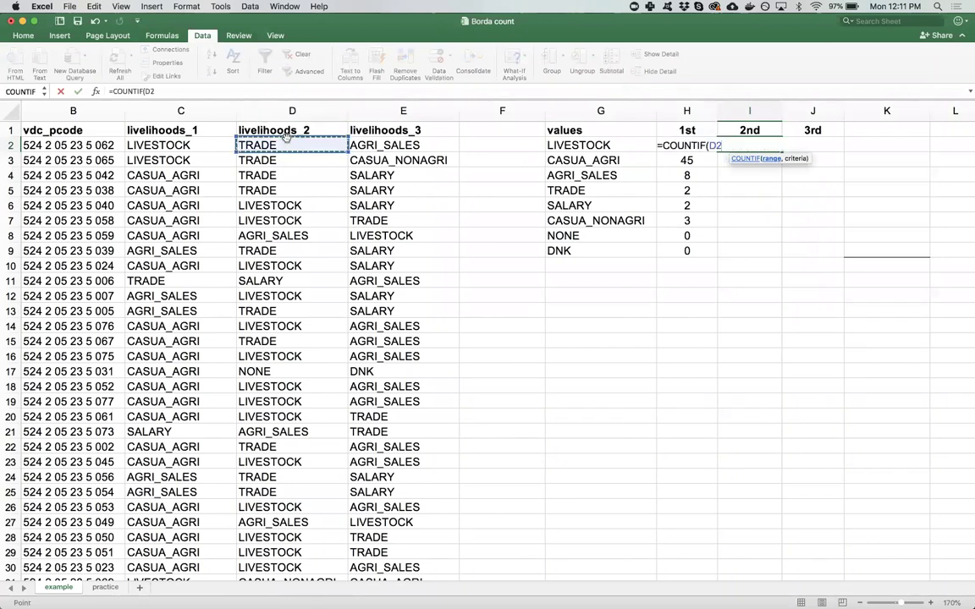
key("super+shift+Down")
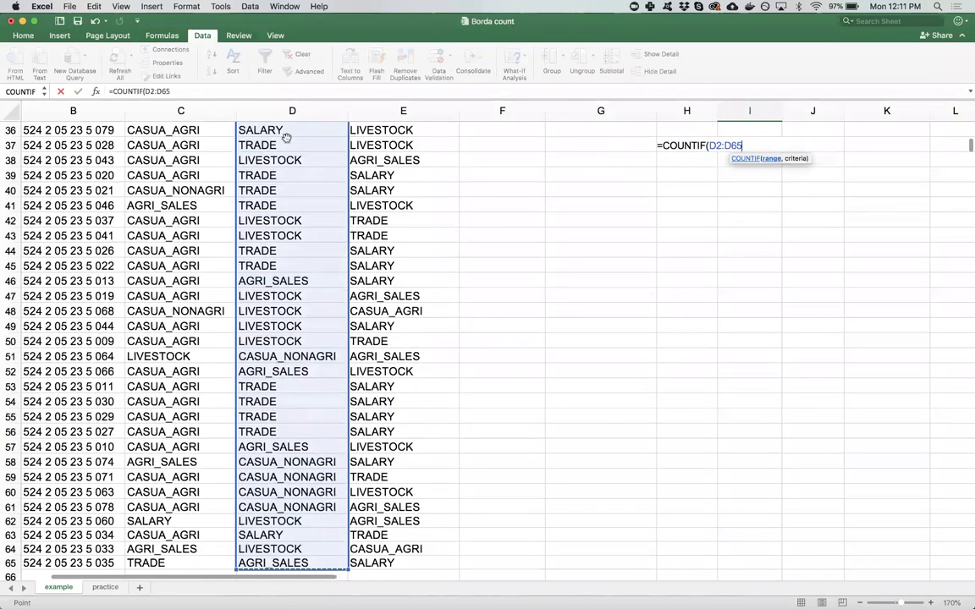
left_click(196, 98)
type(",")
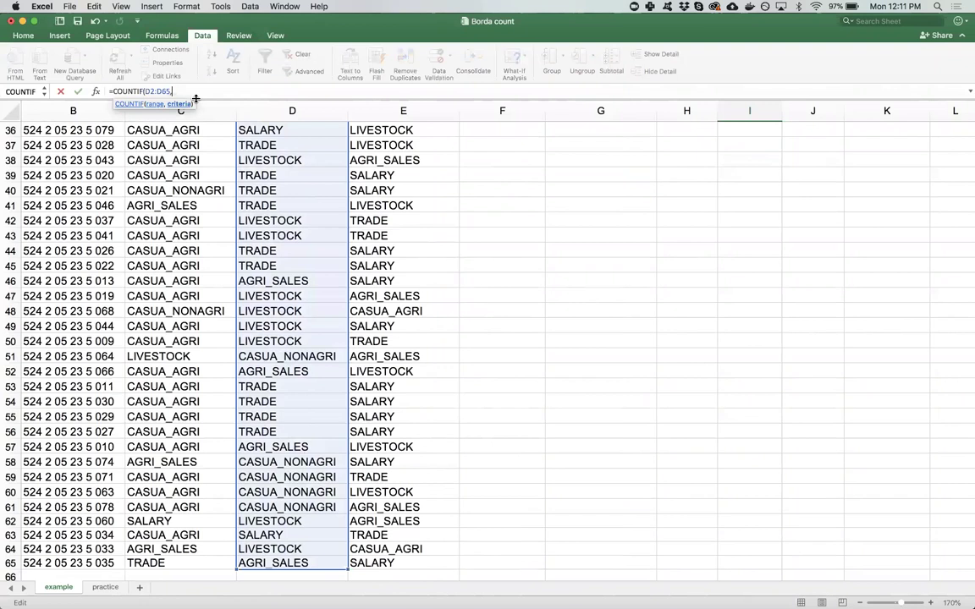
type("D2)")
scroll(717, 365, "up", 5)
scroll(717, 366, "up", 7)
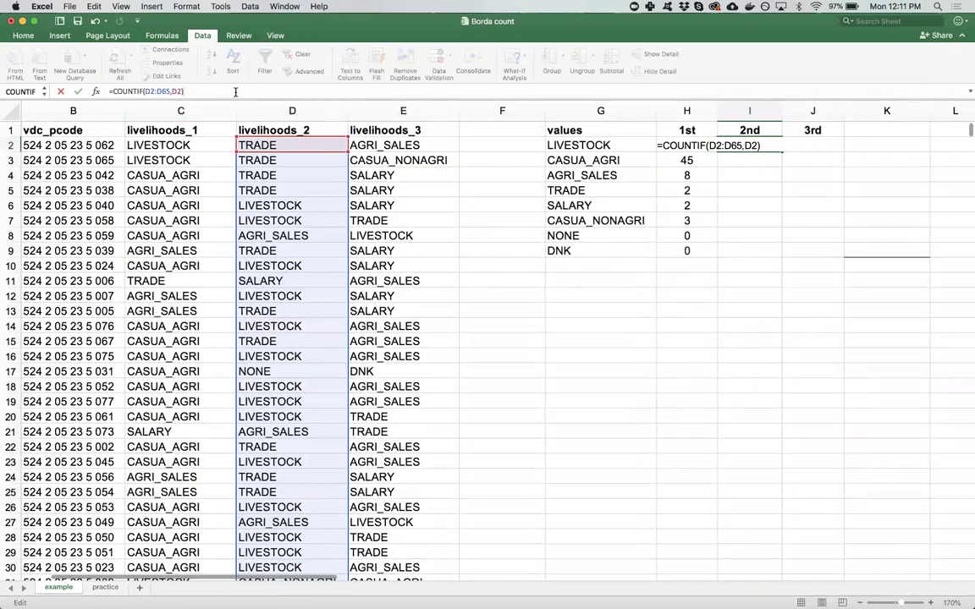
Correct the criteria in the I2 formula to G2 and confirm =COUNTIF(D2:D65,G2).
left_click(176, 93)
key("BackSpace")
type("G")
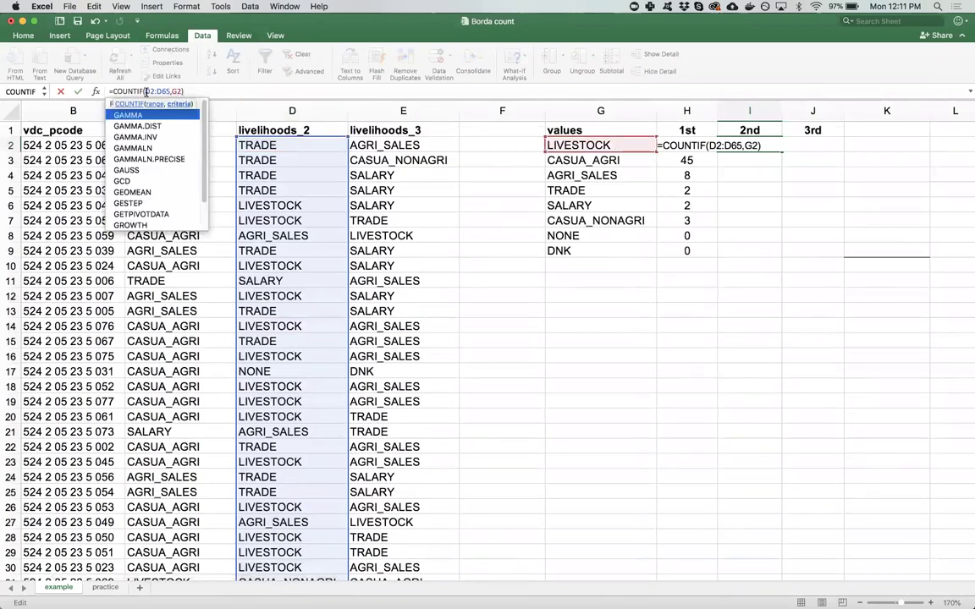
key("Return")
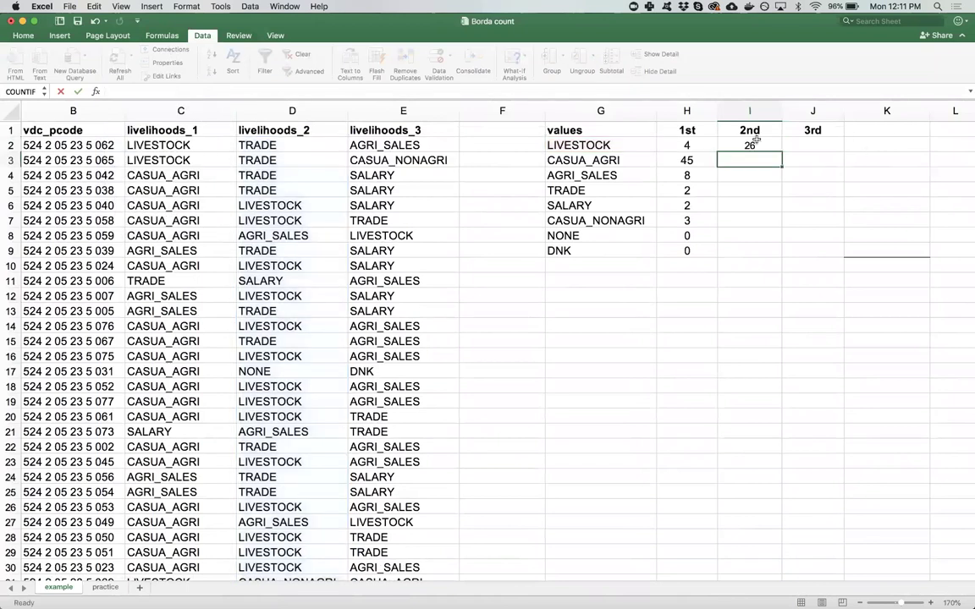
left_click(592, 145)
Make the range in I2 absolute, giving =COUNTIF($D$2:$D$65,G2), and fill the formula down to I9.
left_click(749, 144)
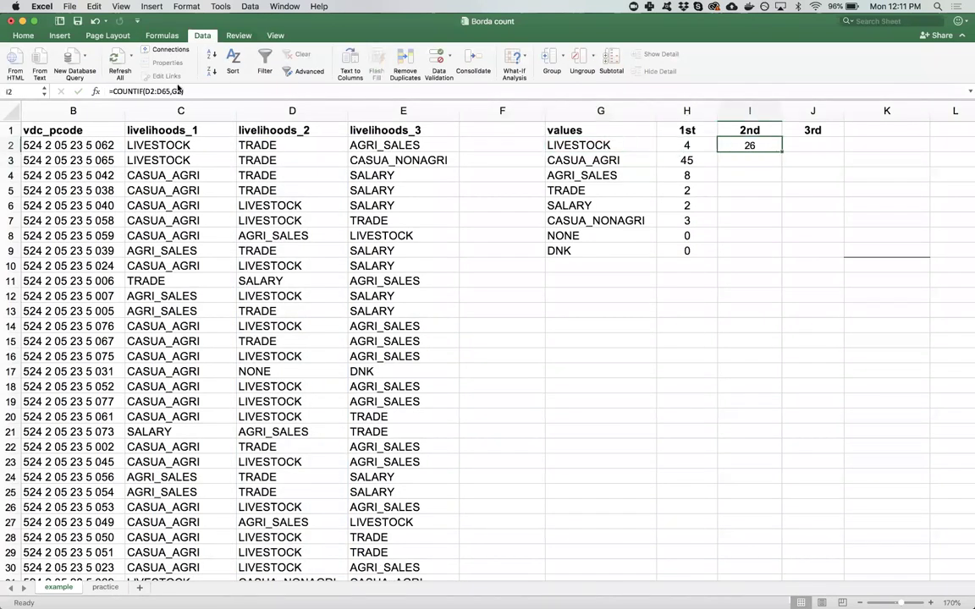
left_click(144, 91)
type("$")
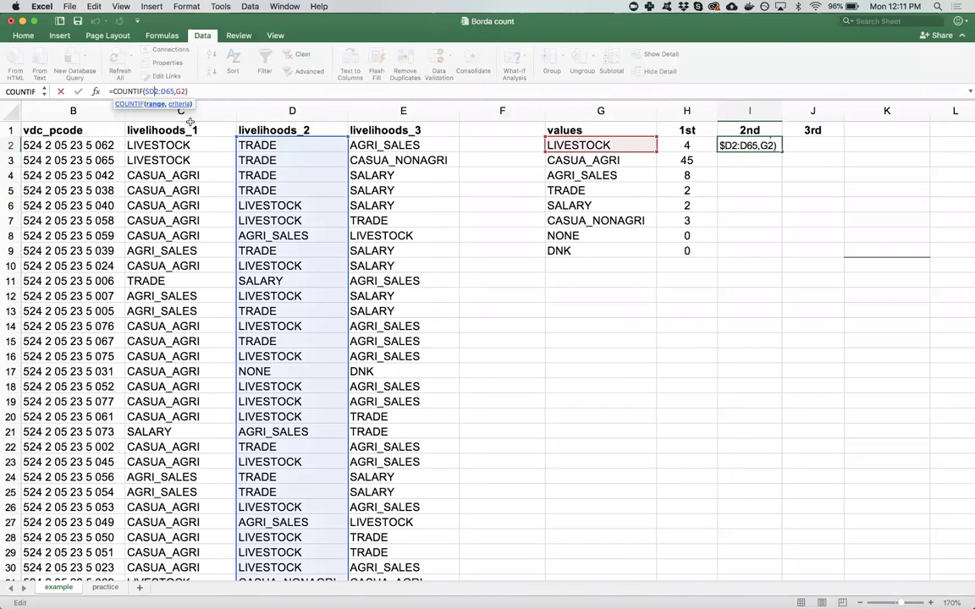
key("Right")
type("$")
key("Right")
key("Right")
type("$")
key("Right")
type("$")
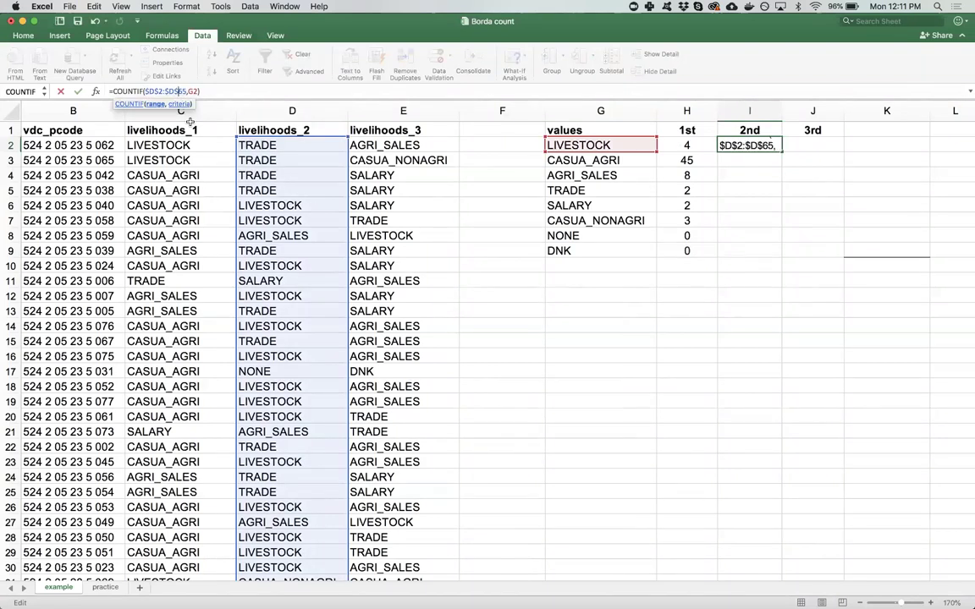
key("Return")
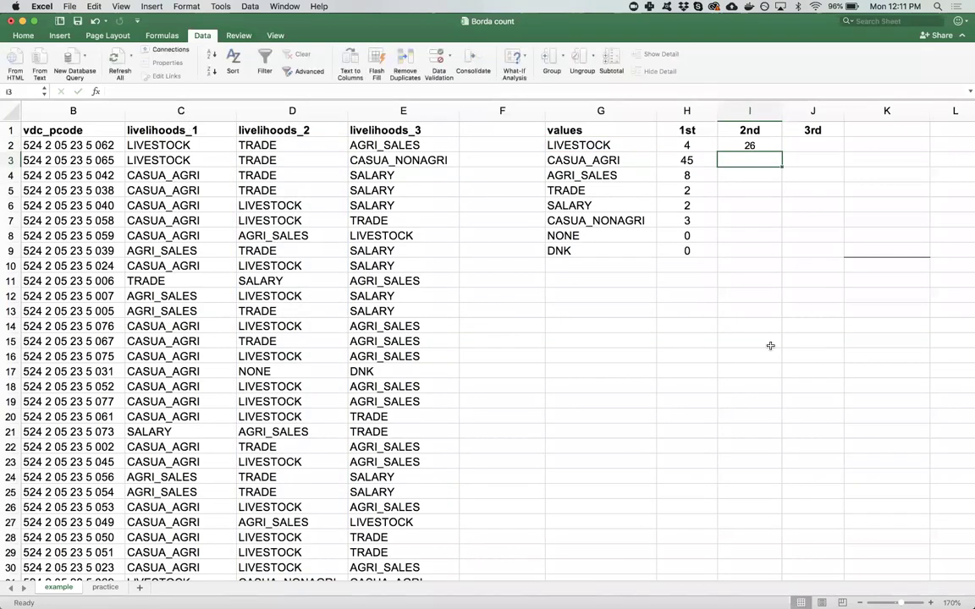
left_click(762, 144)
left_click_drag(782, 152, 770, 259)
Begin a COUNTIF formula in J2 for the livelihoods_3 column with the absolute references $E$2 and $E$65.
key("Right")
type("=")
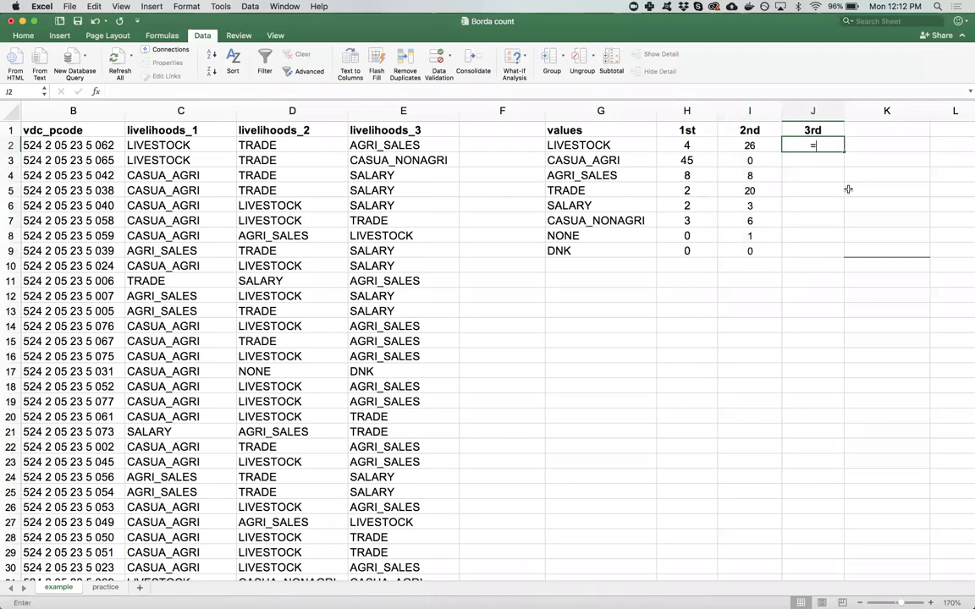
type("COUNTIF(")
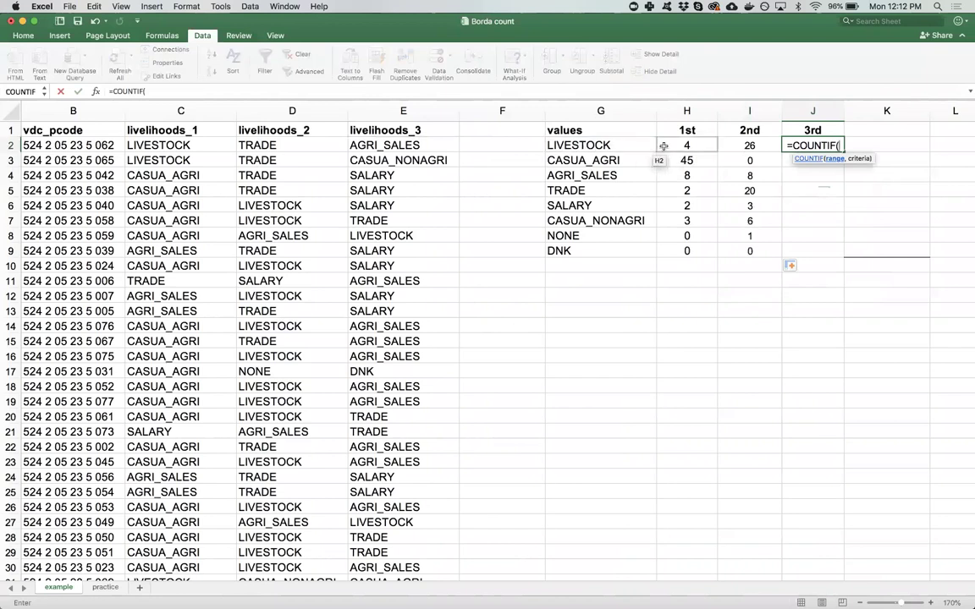
type("$E")
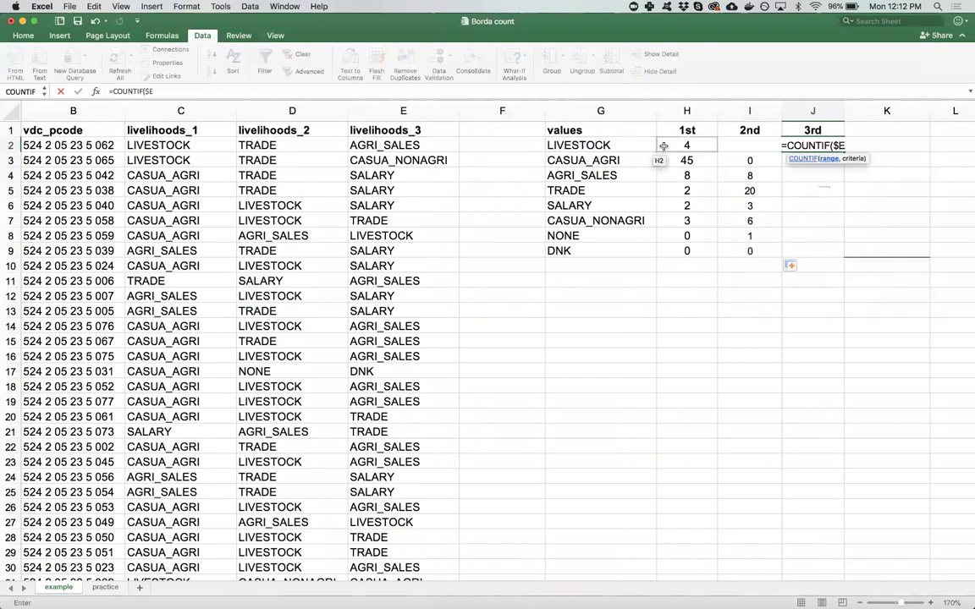
type("$2,")
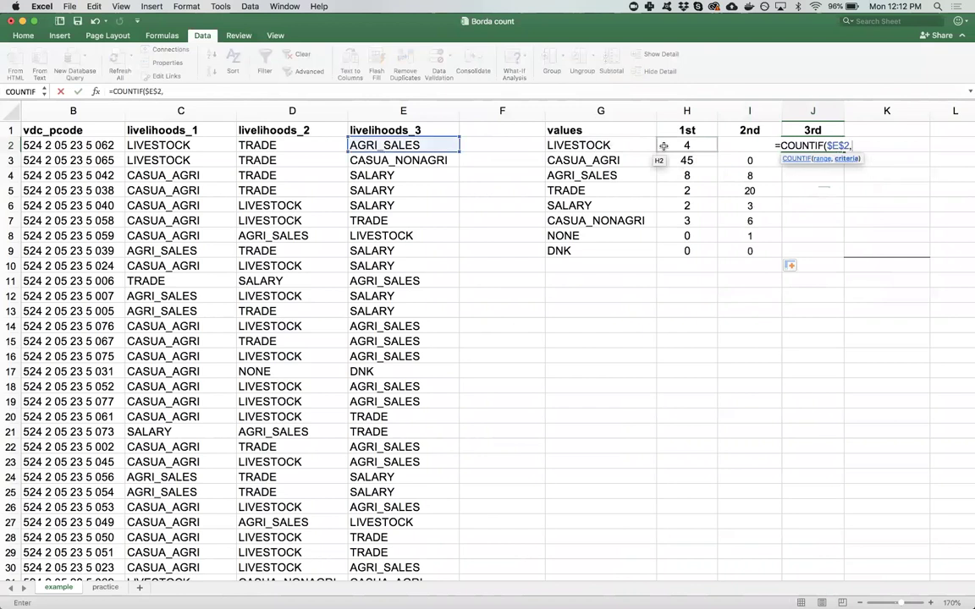
type("$e")
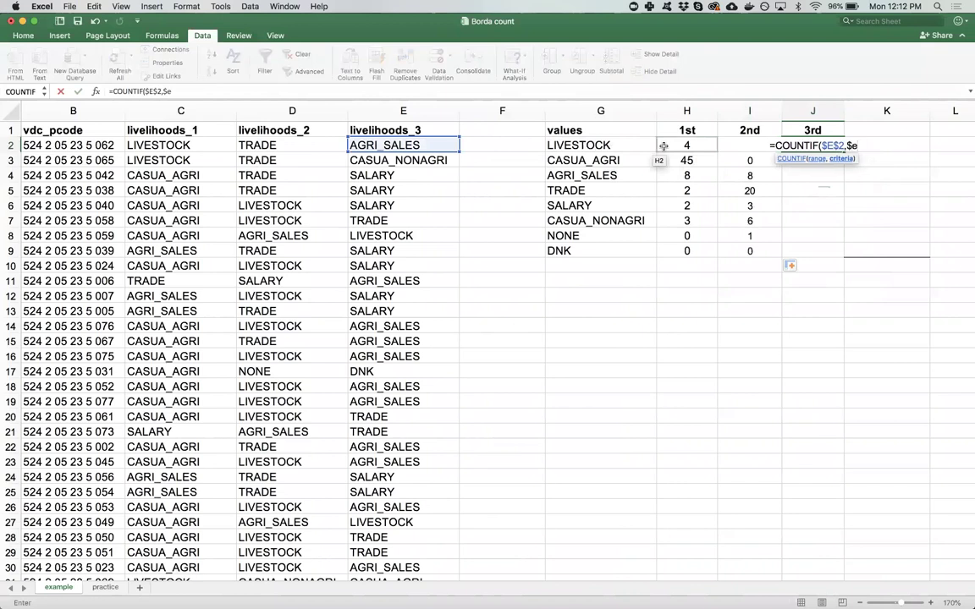
type("$66")
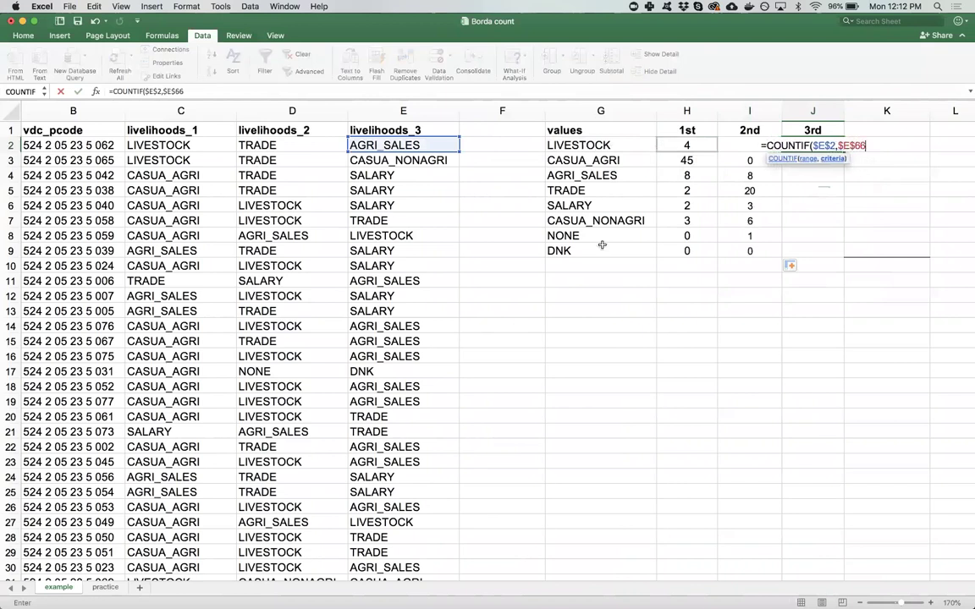
scroll(484, 281, "down", 10)
type("6")
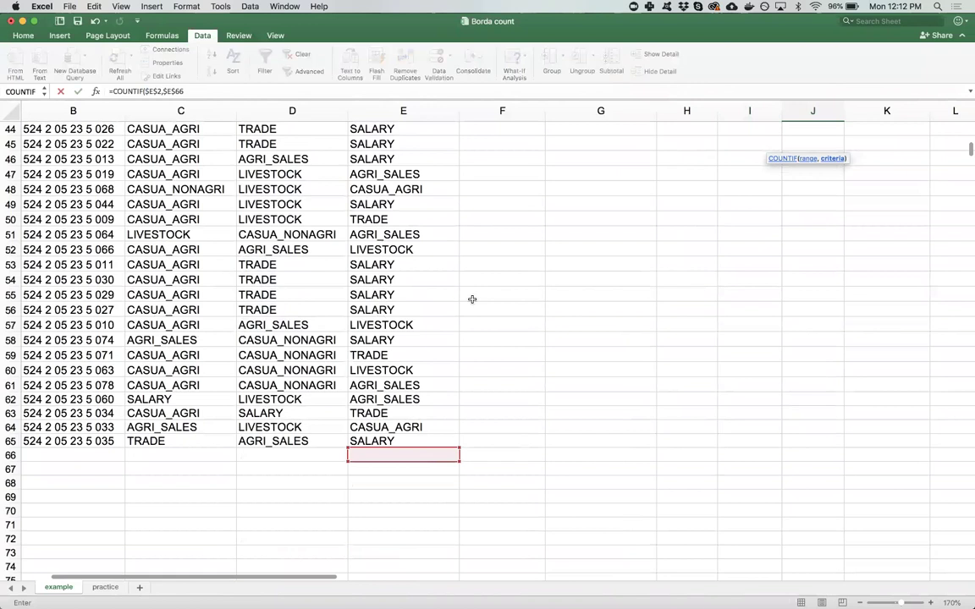
scroll(472, 299, "up", 10)
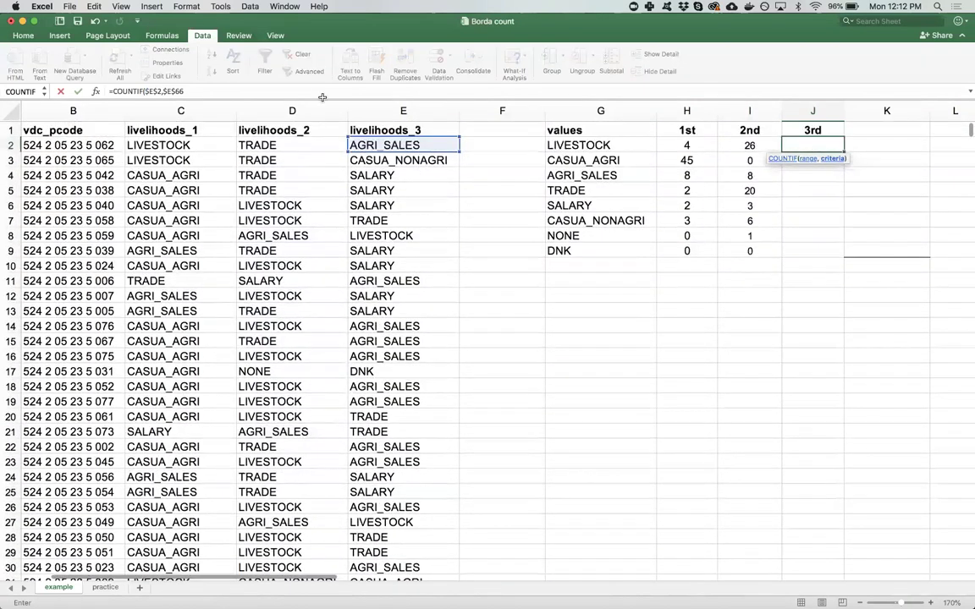
key("BackSpace")
type("5,")
key("BackSpace")
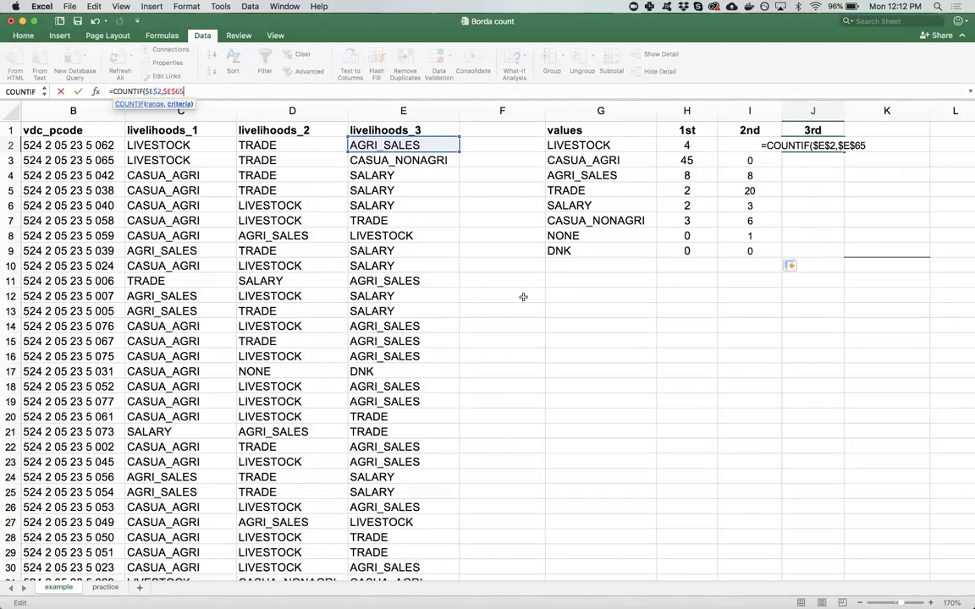
Join the J2 references into a range and add criteria G2, completing =COUNTIF($E$2:$E$65,G2).
left_click(839, 147)
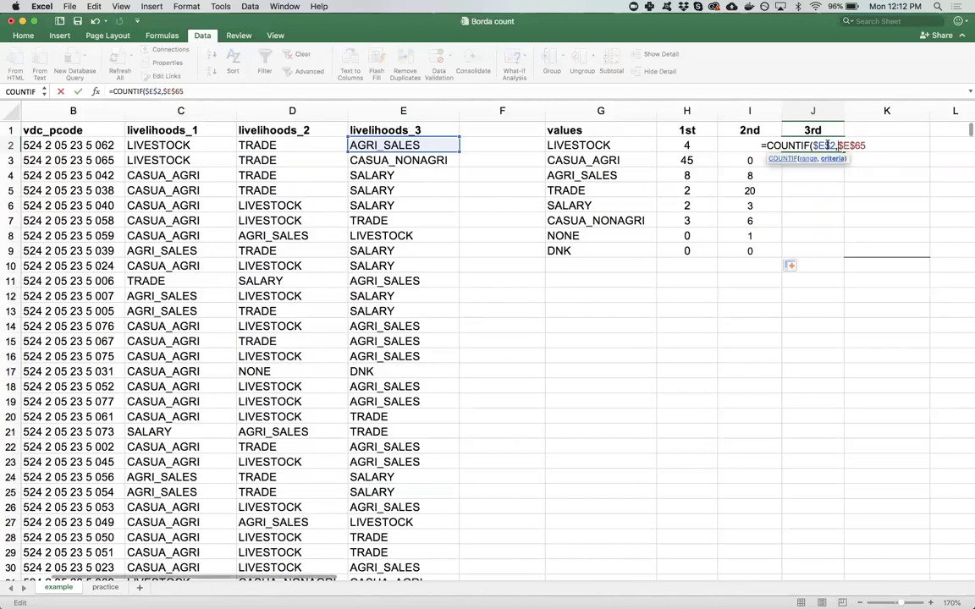
key("BackSpace")
type(":")
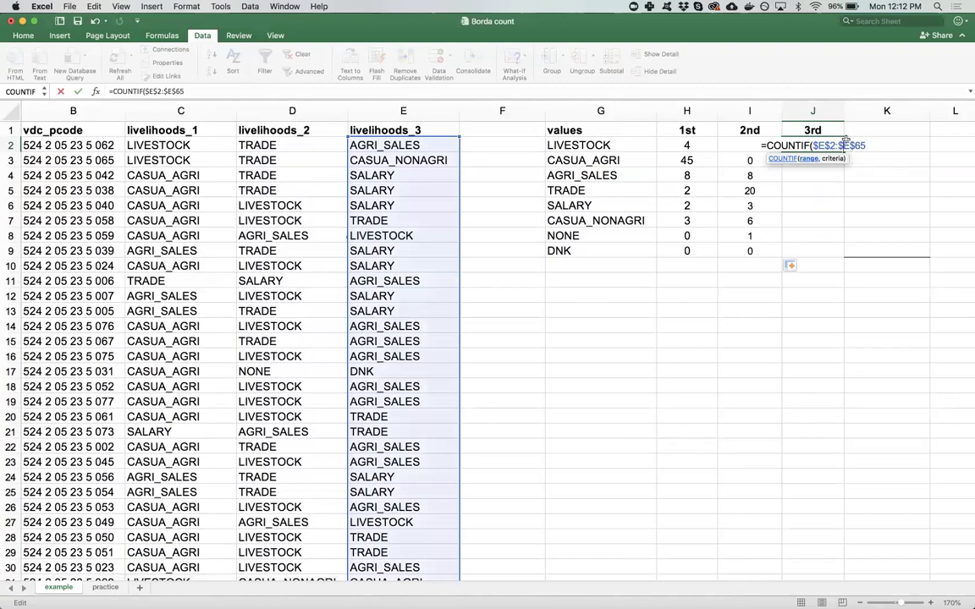
left_click(205, 89)
type(",")
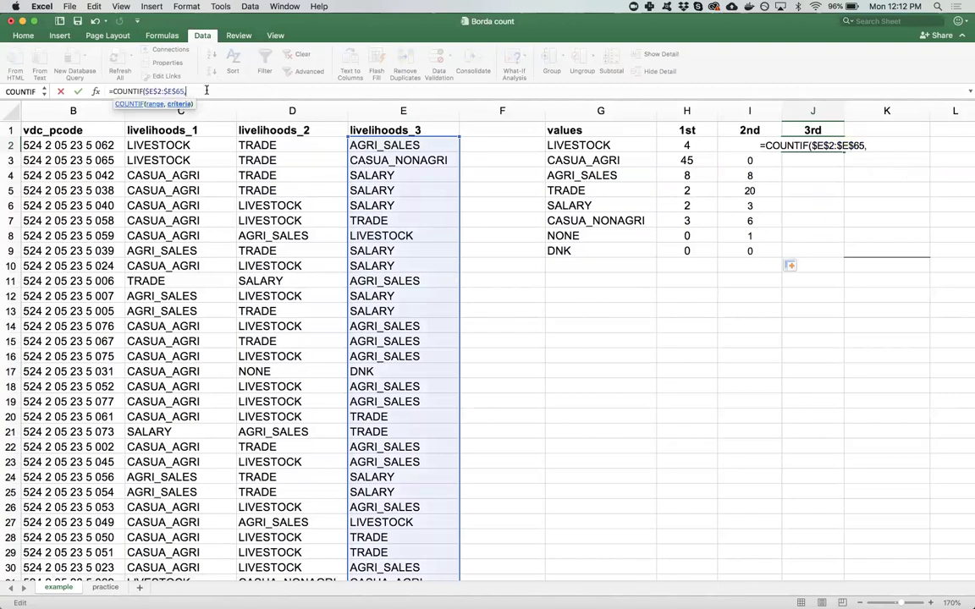
type("G2")
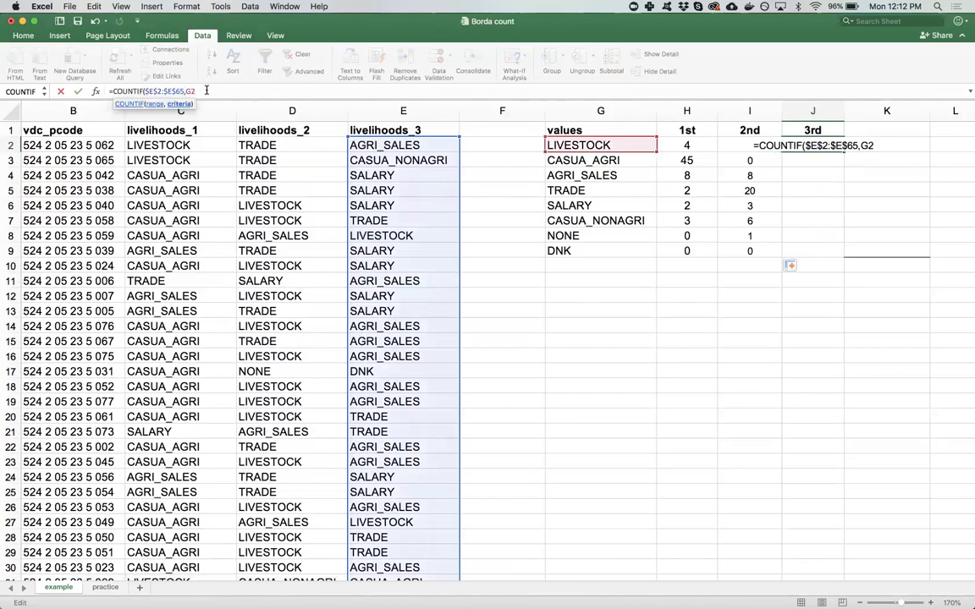
type(")")
key("Return")
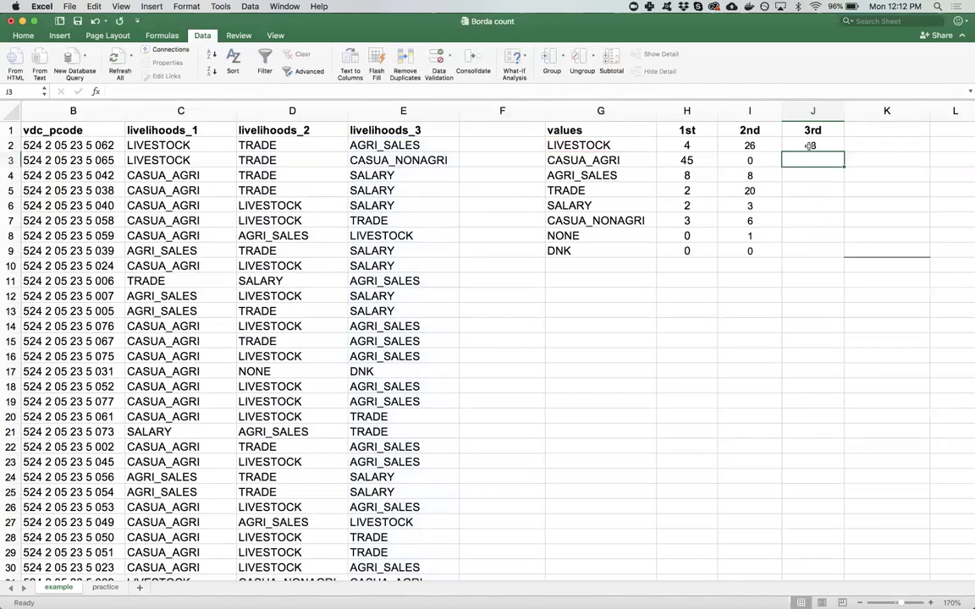
Fill the 3rd-rank COUNTIF formula from J2 down to J9.
left_click(810, 146)
left_click_drag(843, 153, 838, 251)
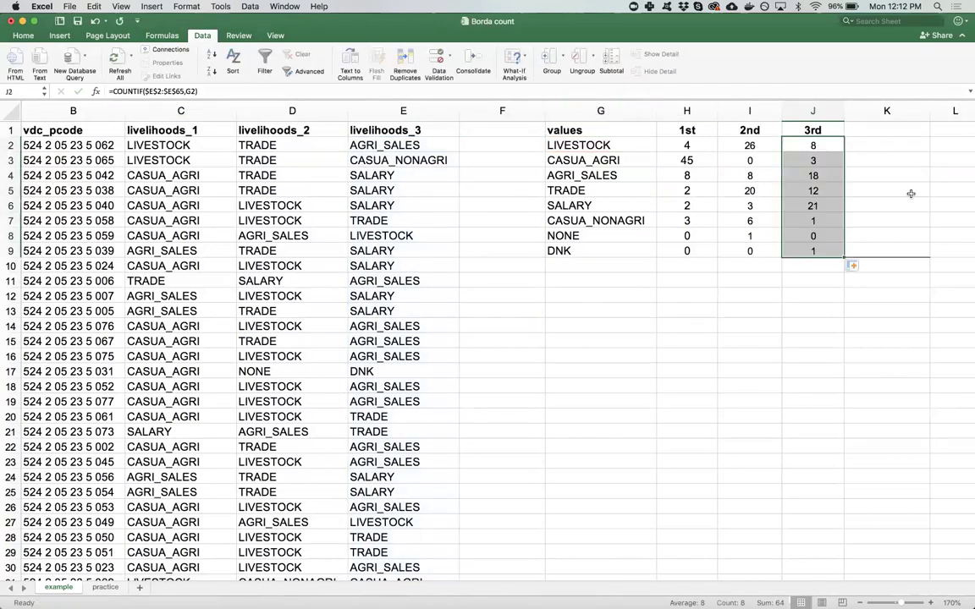
left_click(911, 194)
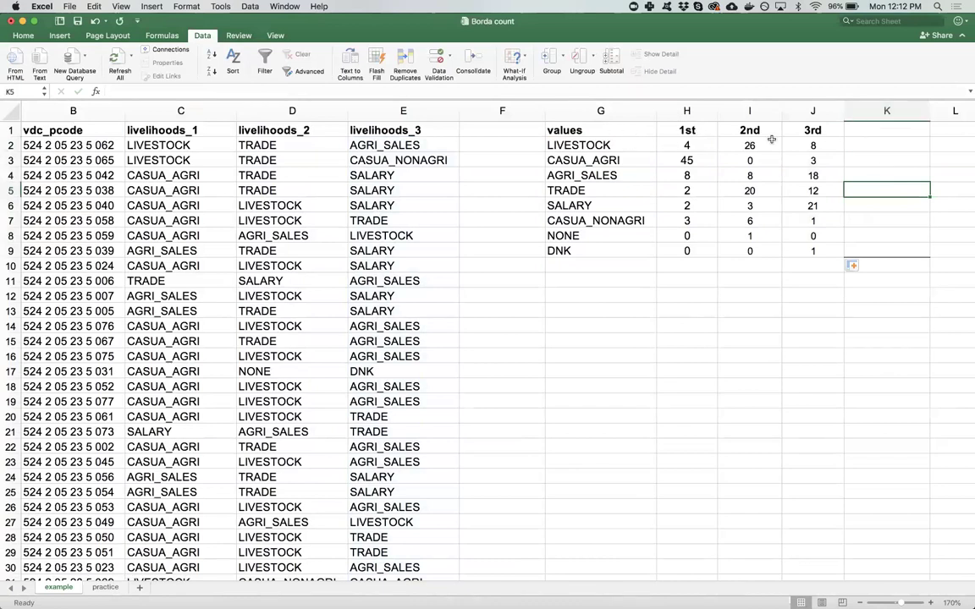
Add the column header "score" in cell K1.
left_click(868, 133)
type("score")
key("Return")
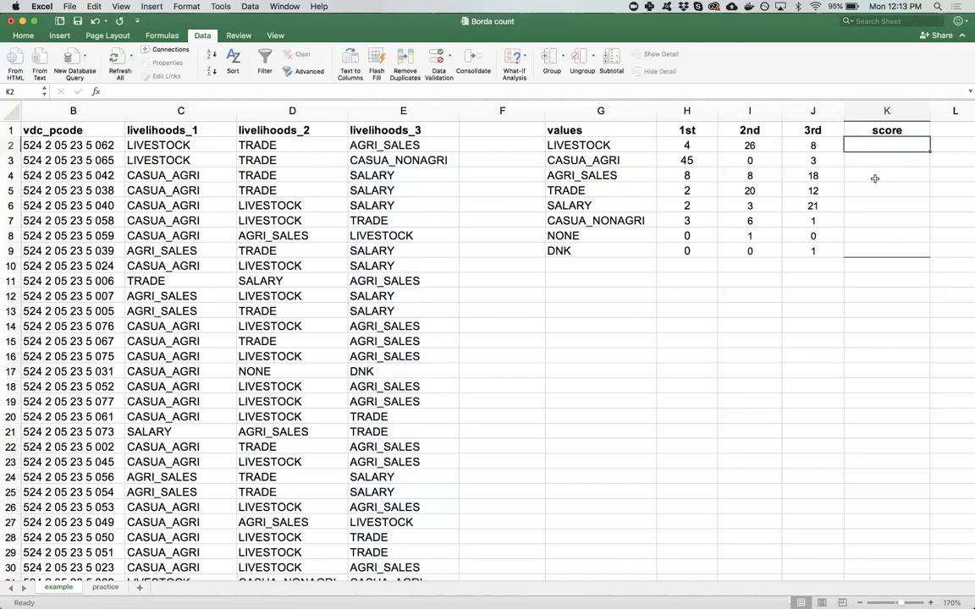
Enter the weighted score formula =(H2*3+I2*2+J2*1) in cell K2.
type("=")
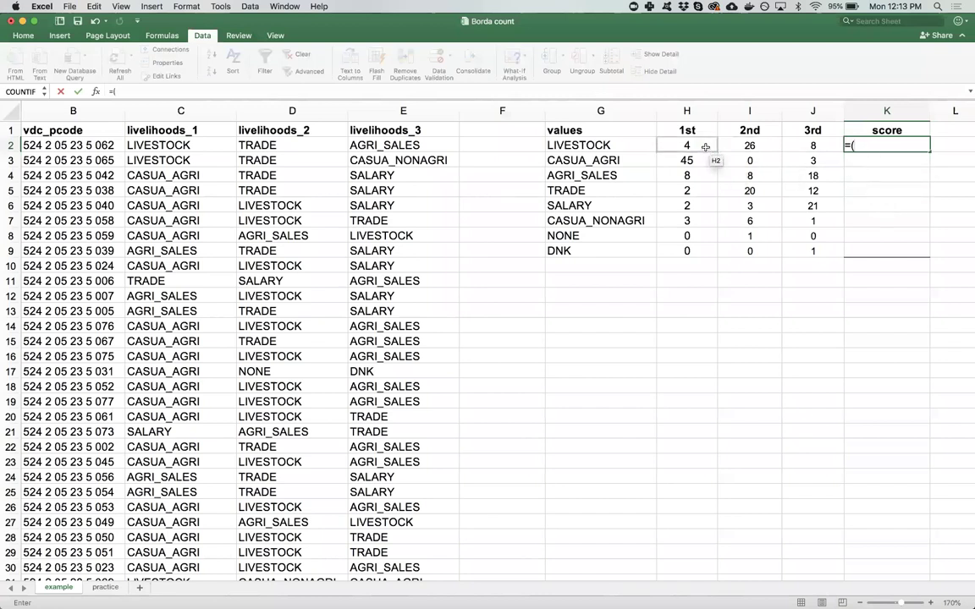
type("(")
left_click(703, 146)
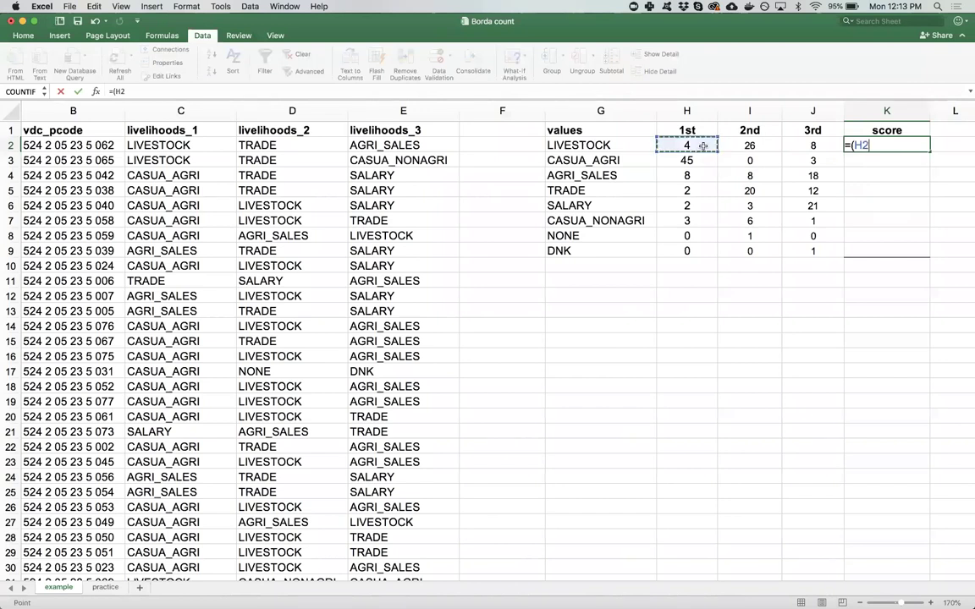
type("*3+")
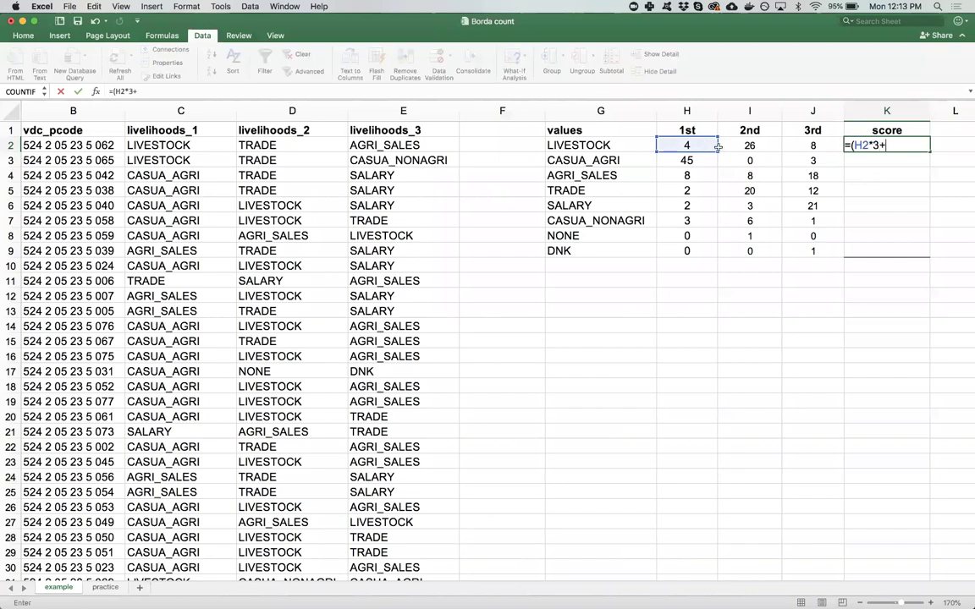
left_click(732, 147)
type("*")
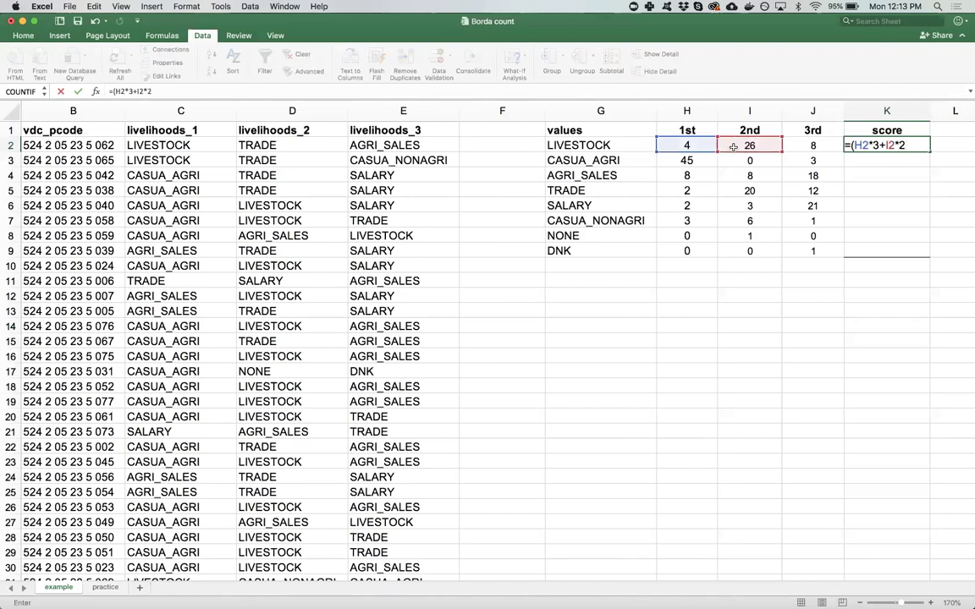
left_click(796, 145)
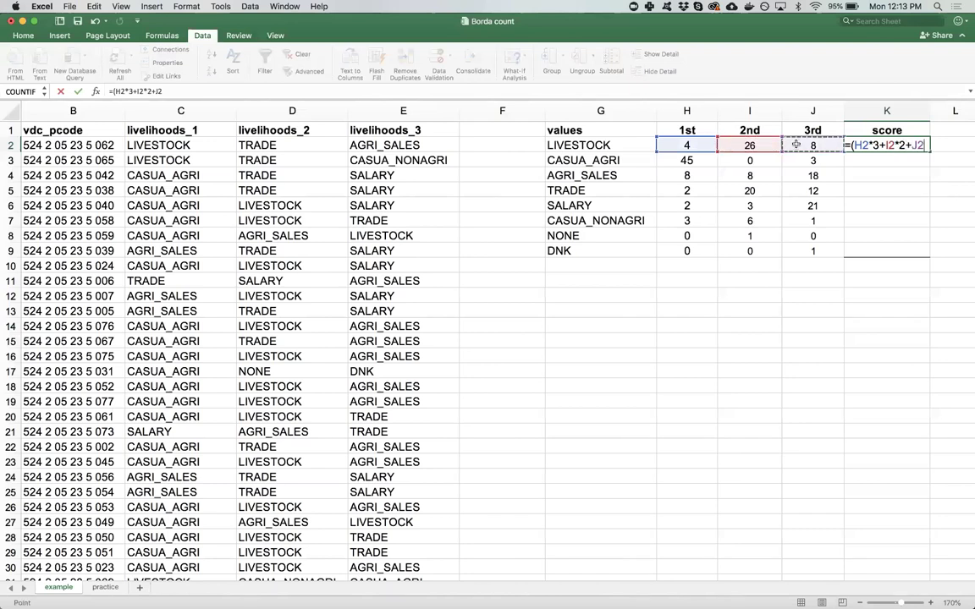
type("*")
type("1")
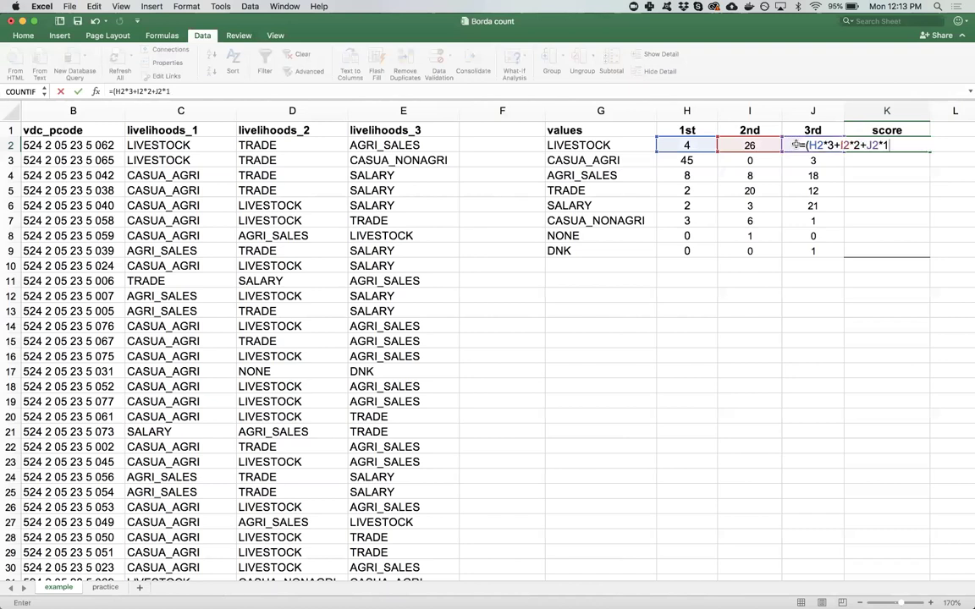
type(")")
key("Return")
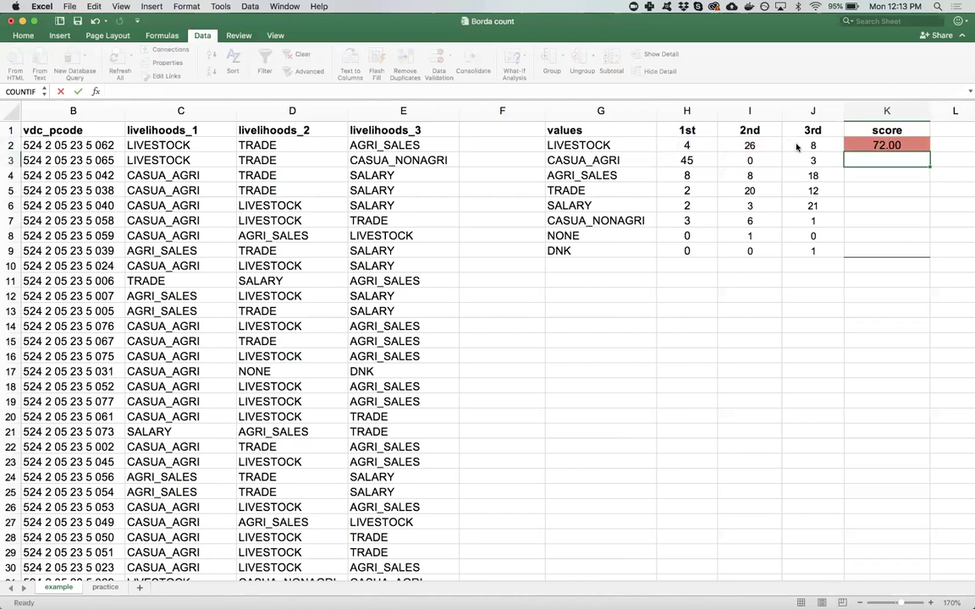
Clear the conditional formatting rules from the score cells K2 to K9.
left_click(889, 144)
left_click_drag(889, 145, 884, 247)
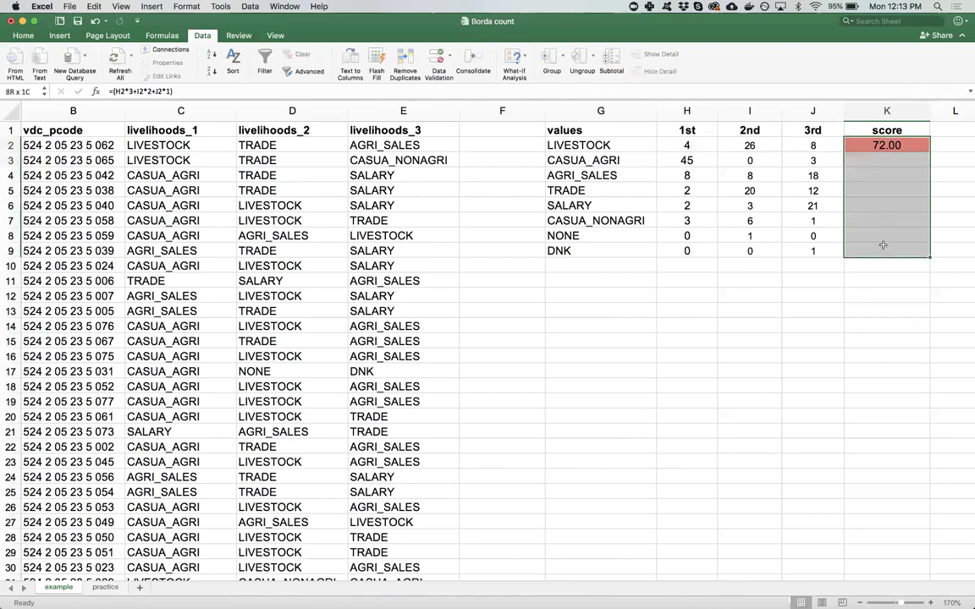
left_click(24, 35)
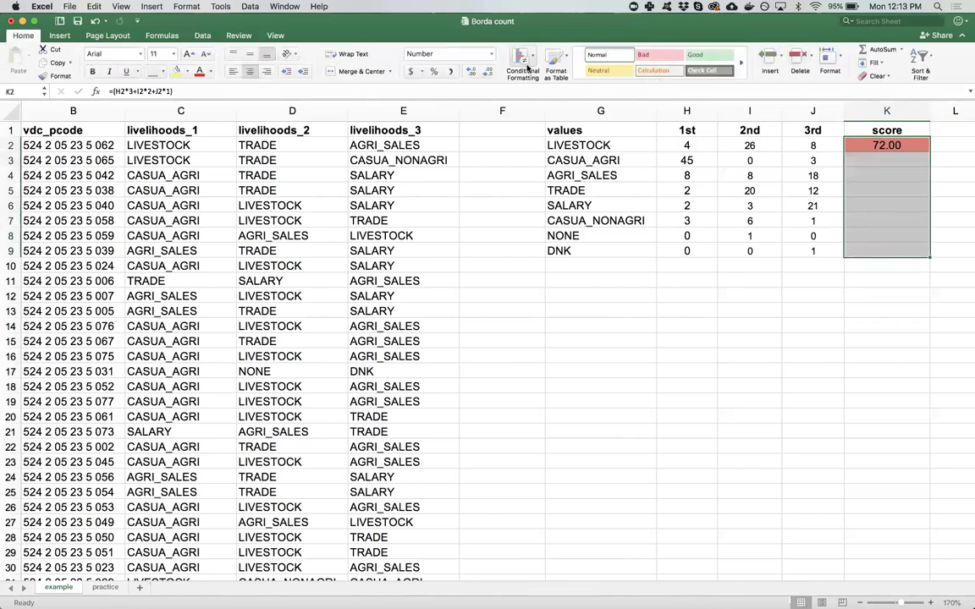
left_click(528, 68)
mouse_move(576, 173)
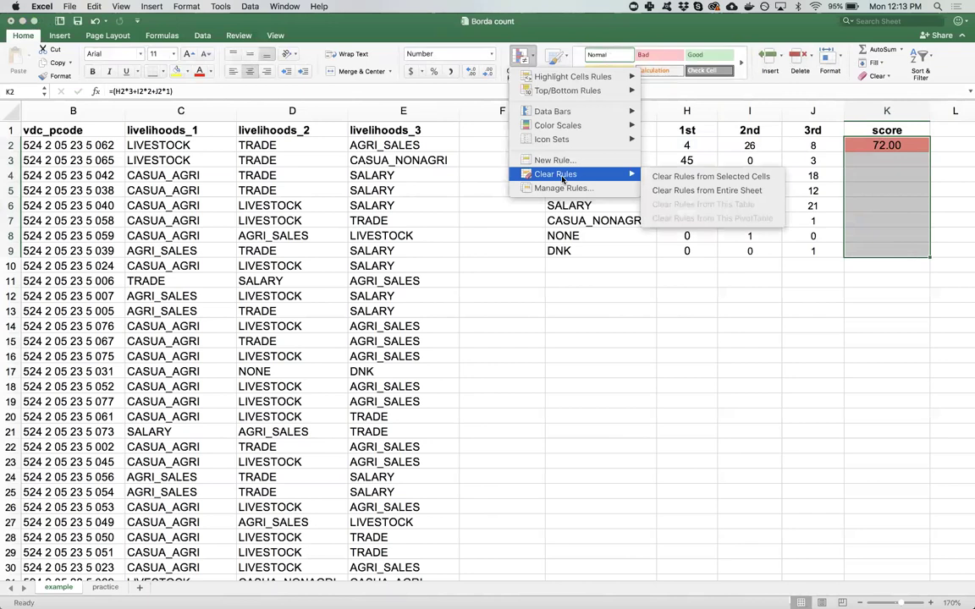
left_click(669, 178)
left_click(884, 160)
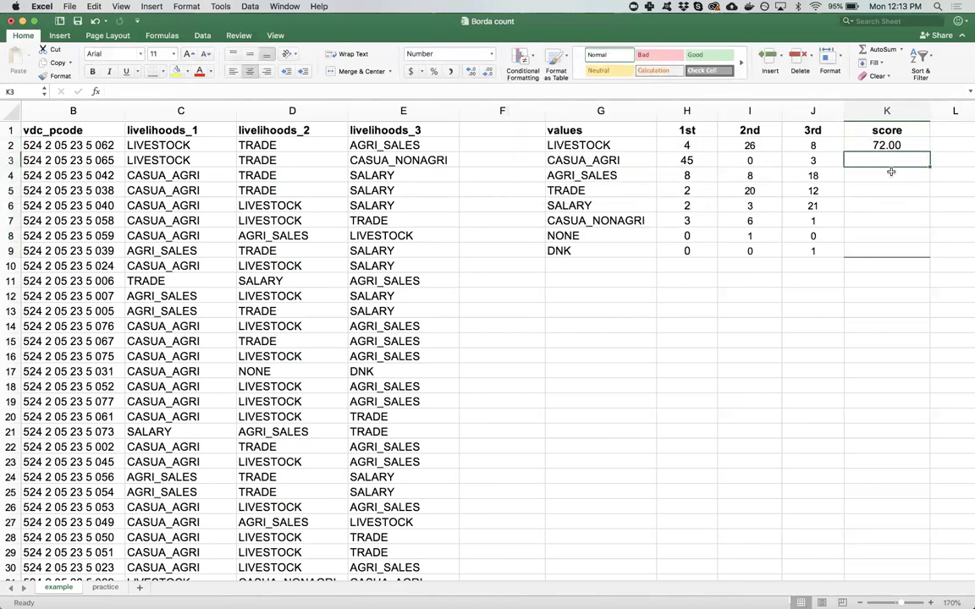
Check the score formula's references in K2 and fill it down to K9.
left_click(859, 145)
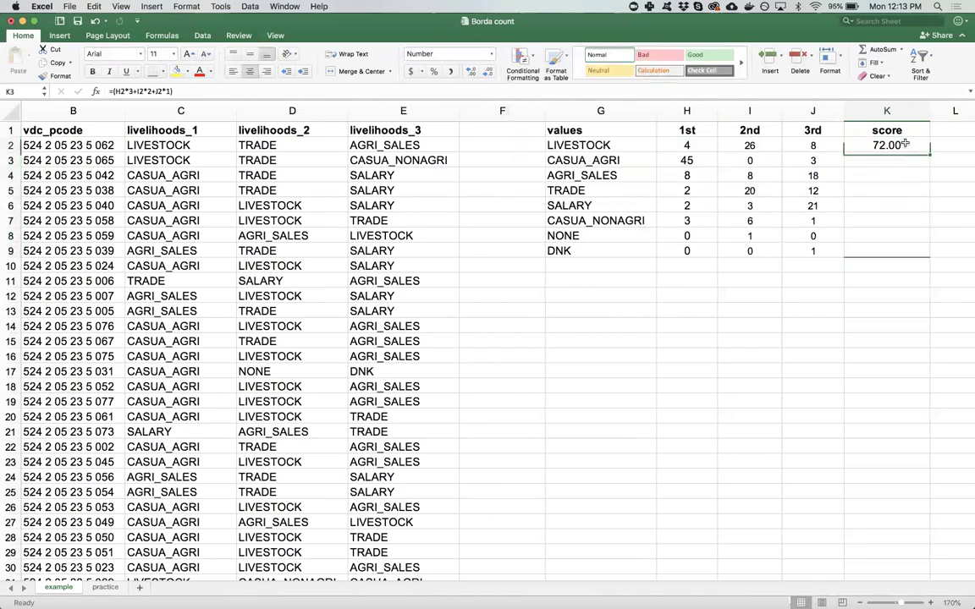
left_click(177, 92)
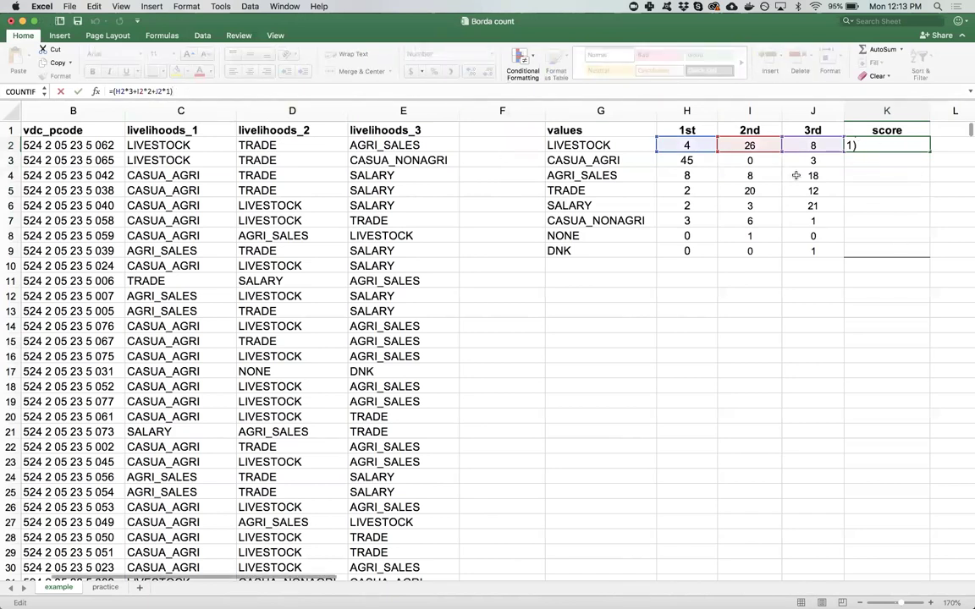
key("Return")
left_click(907, 145)
left_click_drag(928, 150, 926, 251)
left_click(906, 147)
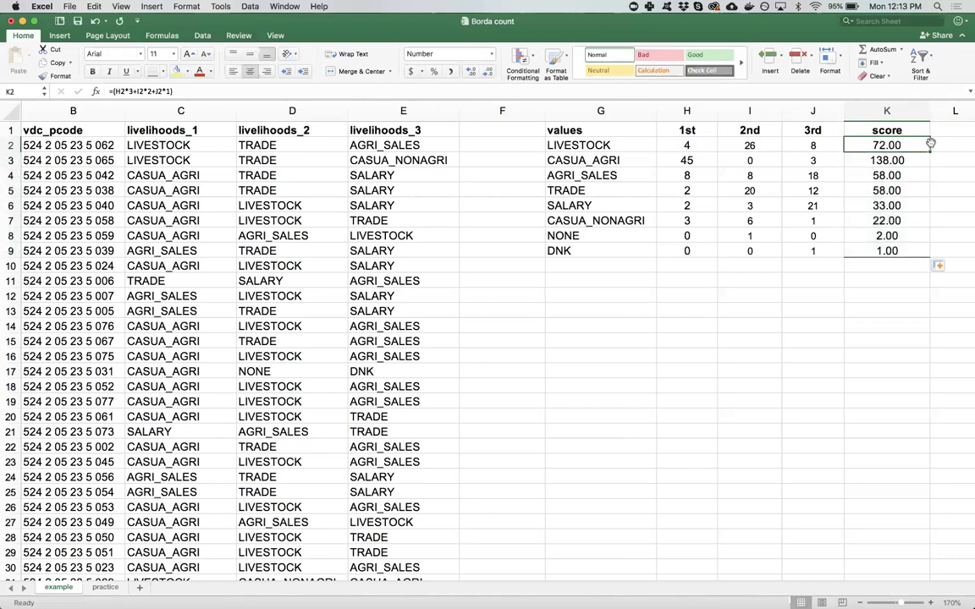
Add a division operator after K2's weighted sum and look up the divisor in the Borda count document and example sheet in Chrome.
left_click(178, 91)
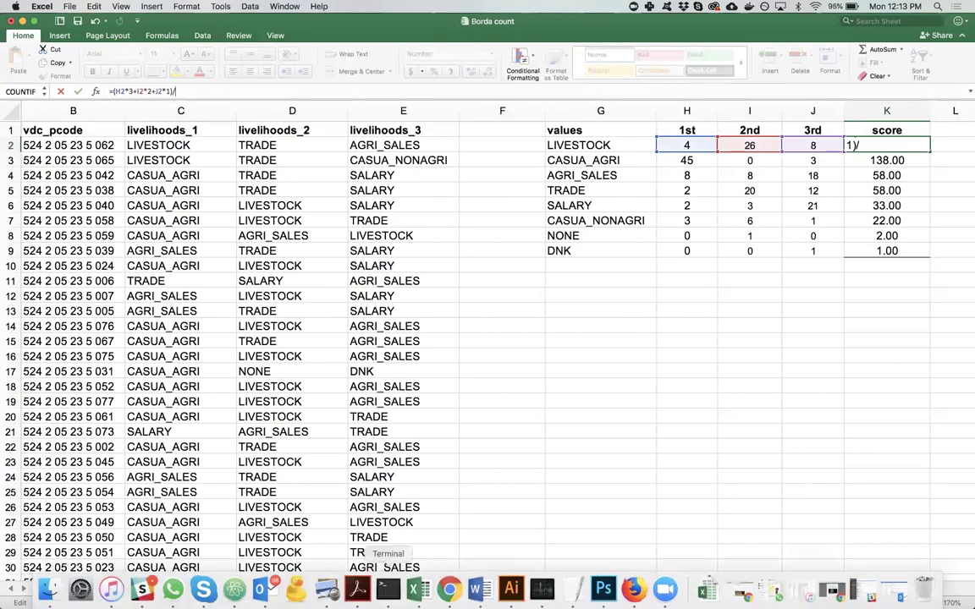
key("ctrl+Left")
key("ctrl+Right")
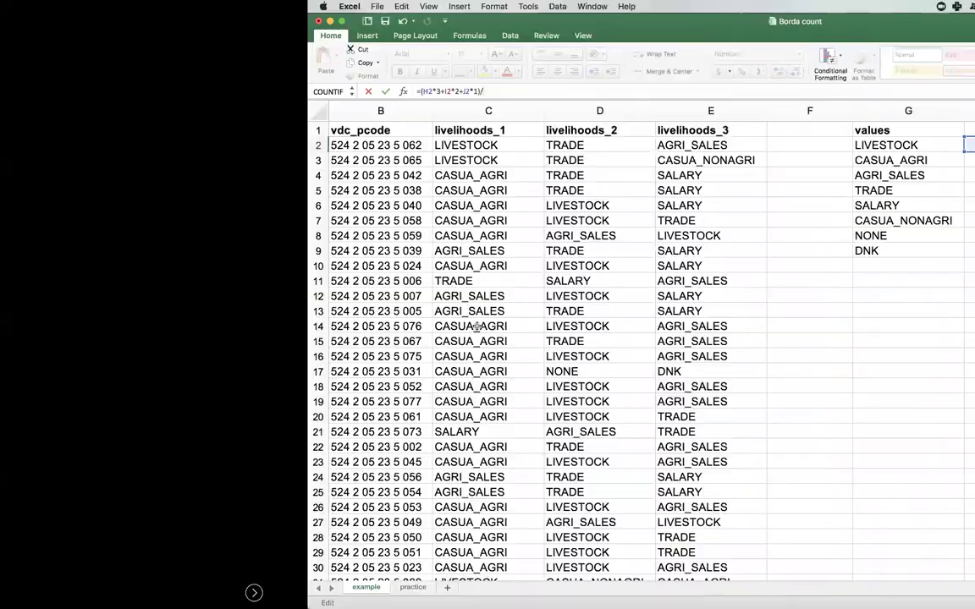
key("ctrl+Up")
left_click(674, 398)
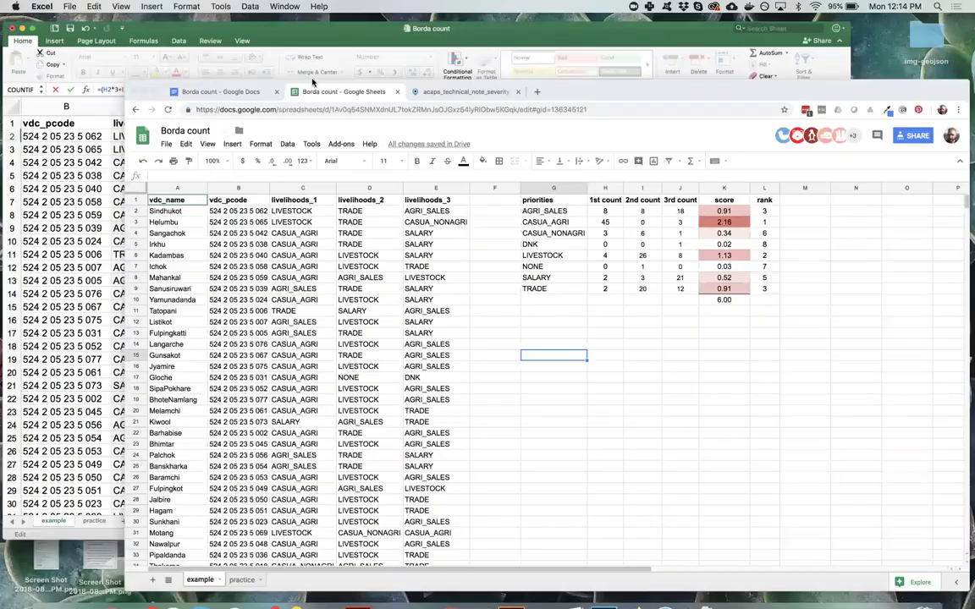
key("ctrl+shift+Tab")
scroll(472, 356, "down", 20)
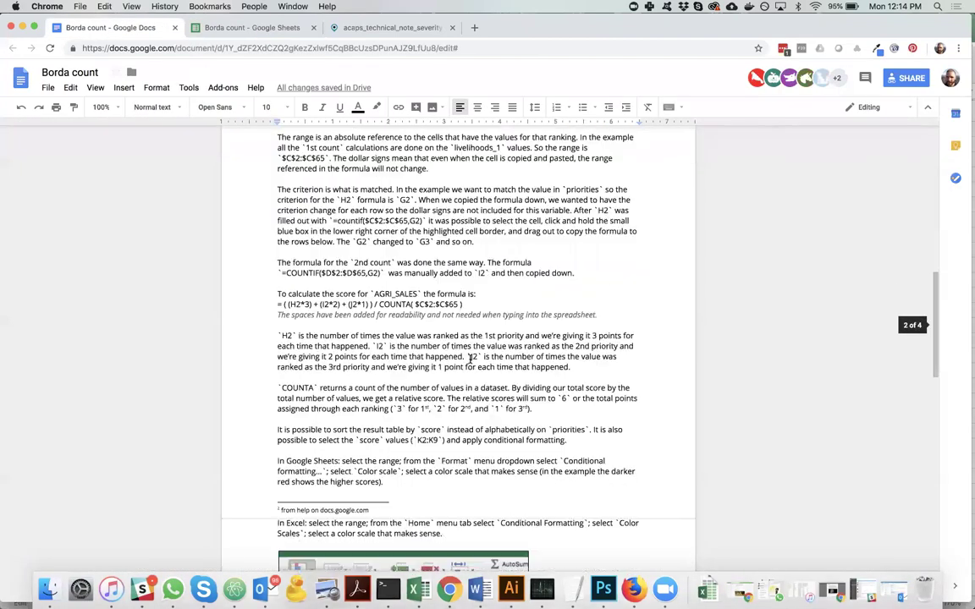
scroll(501, 357, "down", 5)
scroll(491, 359, "up", 10)
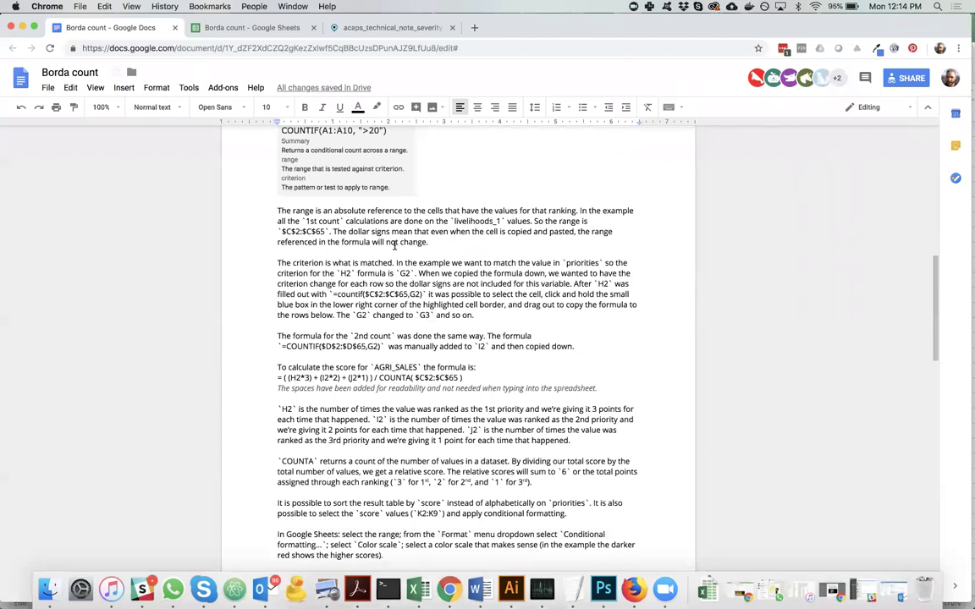
left_click(245, 27)
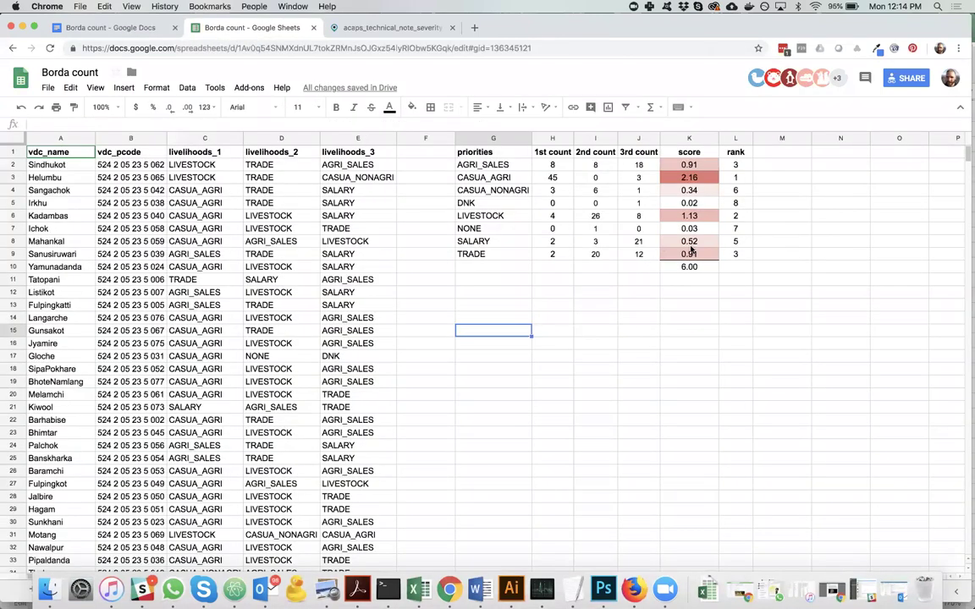
Switch back to Excel and complete K2's score formula as =(H2*3+I2*2+J2*1)/COUNTA(B2:B65).
key("ctrl+Up")
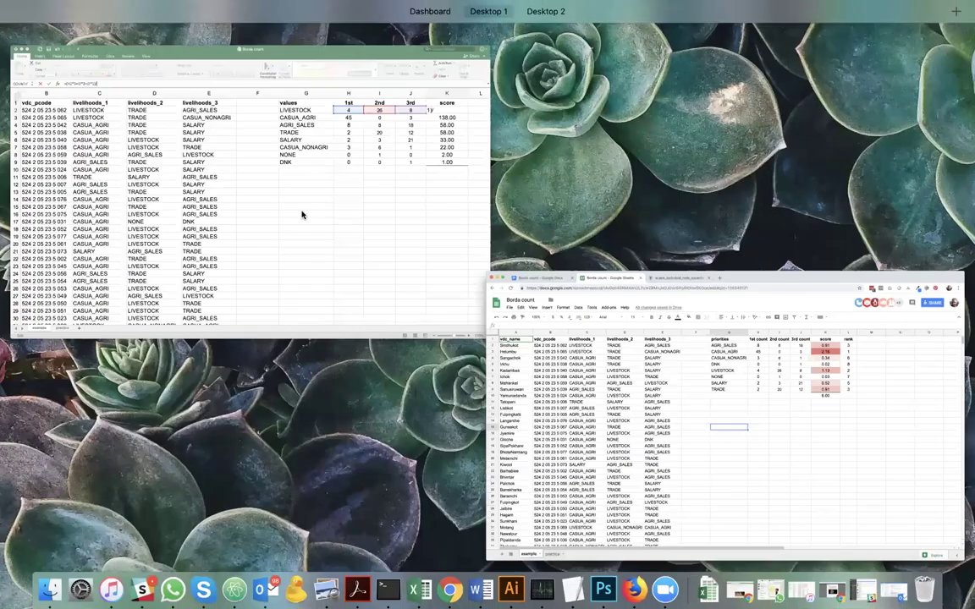
left_click(698, 204)
type("COUNTA")
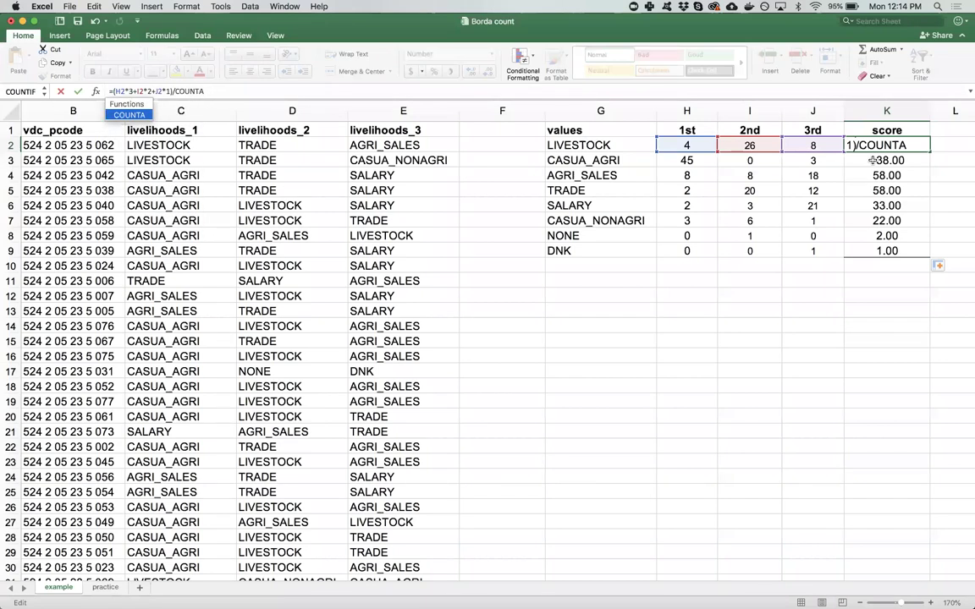
type("(")
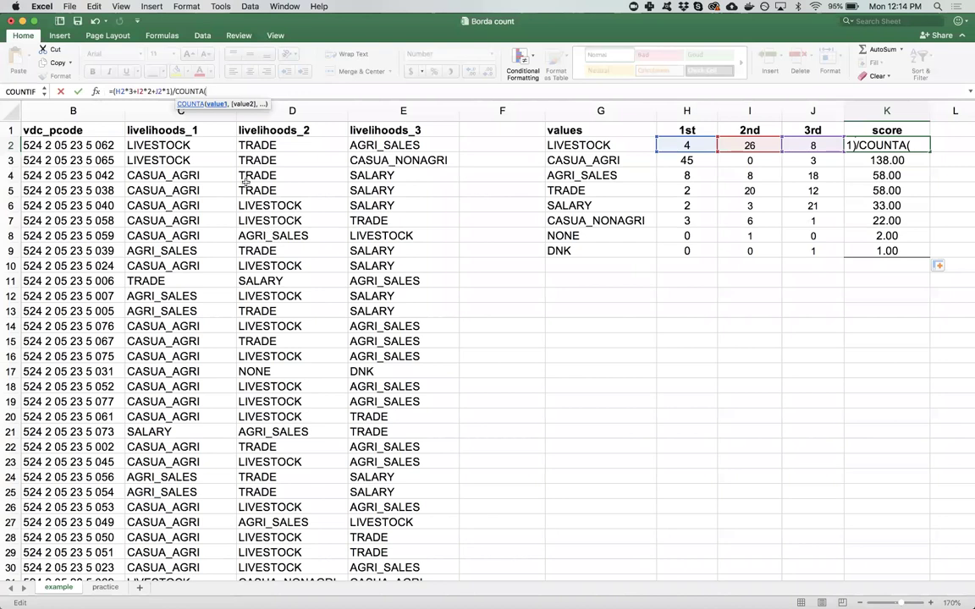
left_click_drag(74, 145, 78, 534)
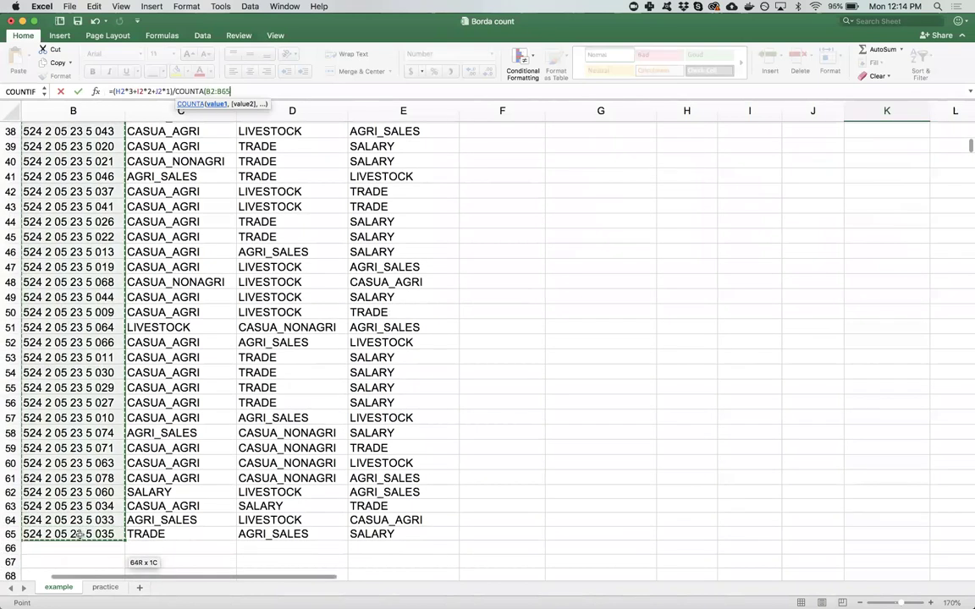
type(")")
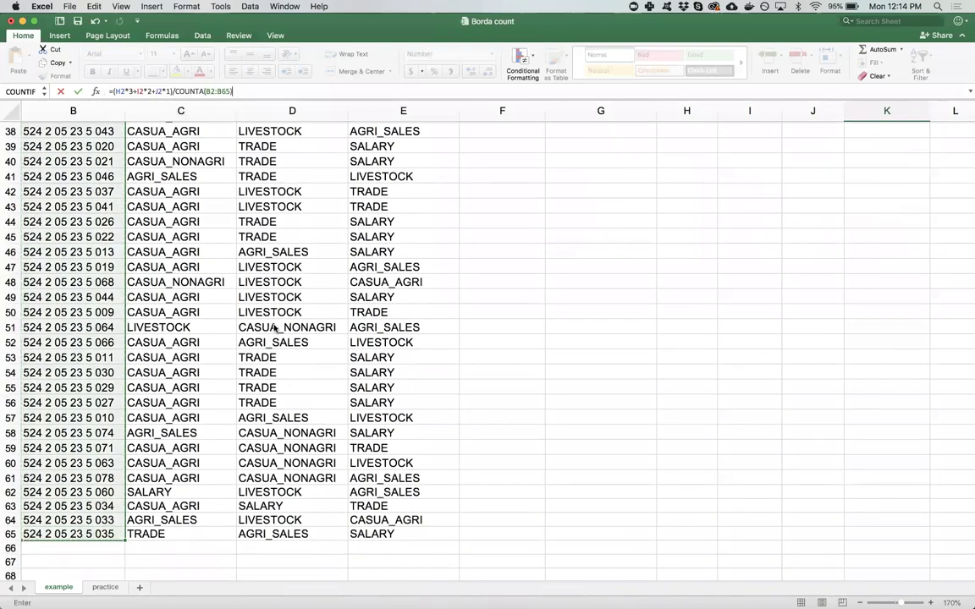
key("Return")
Fill K2's score formula with the relative COUNTA range down to K9.
scroll(902, 153, "up", 2)
left_click(903, 148)
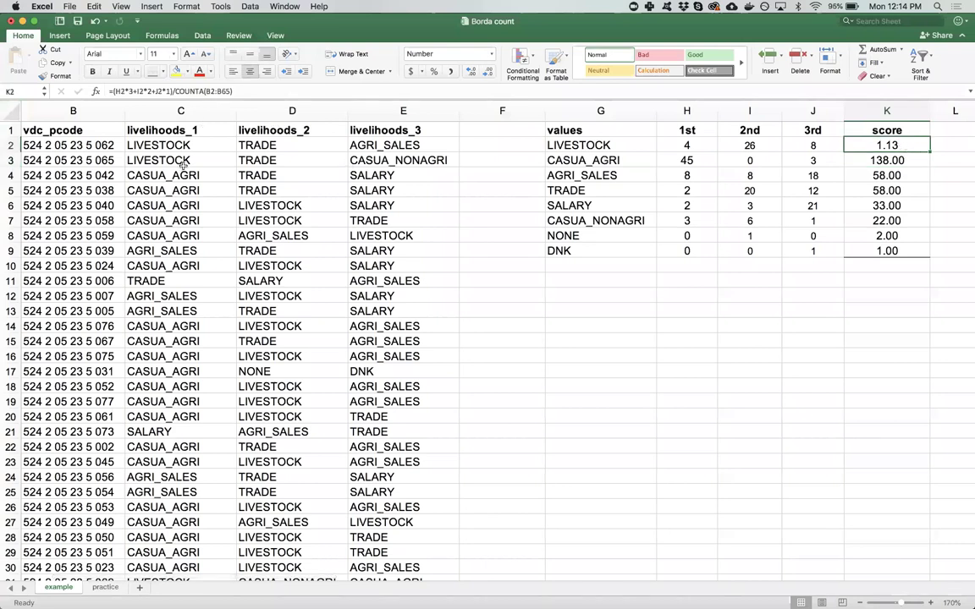
left_click_drag(929, 151, 929, 255)
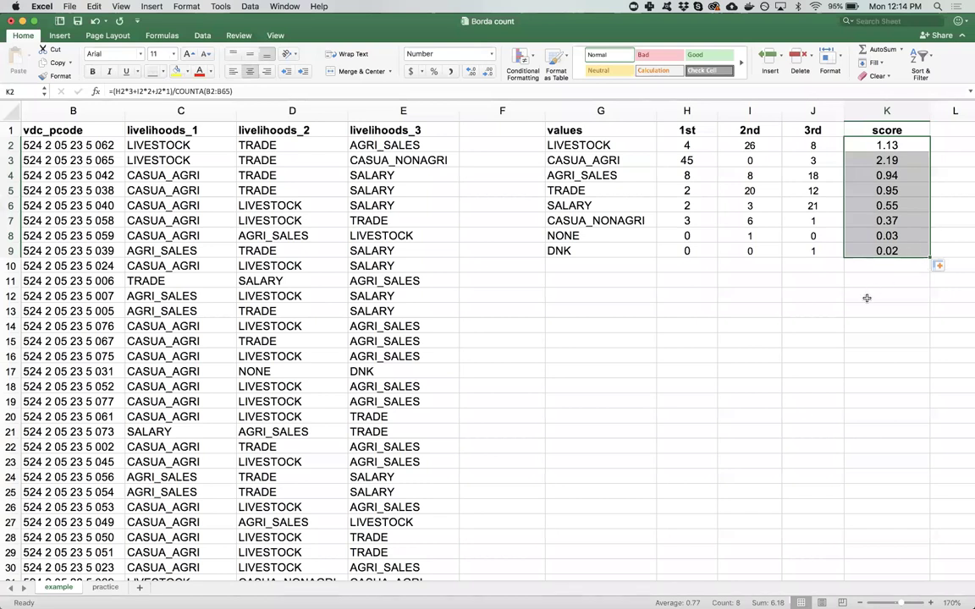
left_click(867, 298)
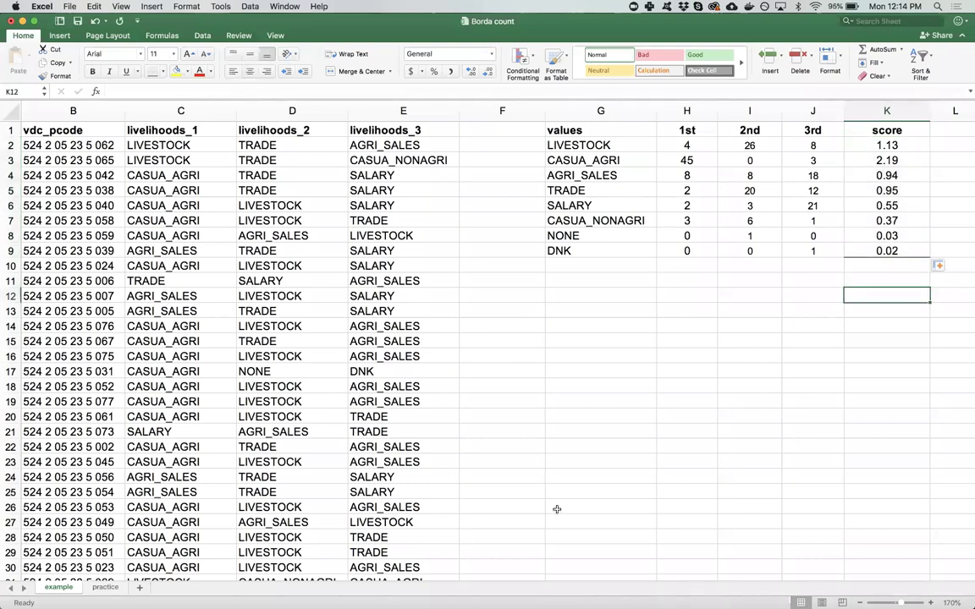
Total the scores in cell K10 with =SUM(K2:K9).
left_click(880, 266)
type("=")
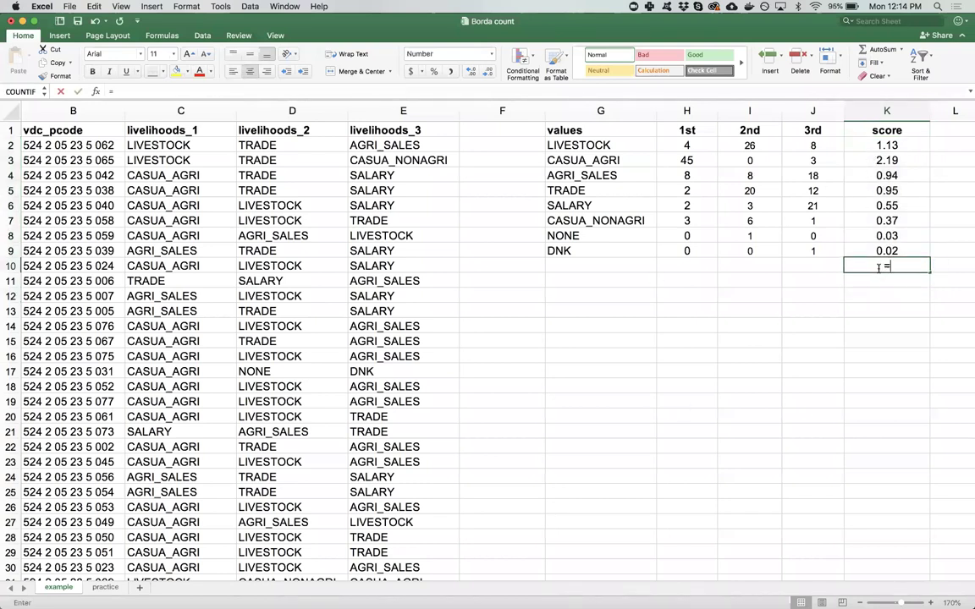
type("SUM(")
left_click_drag(887, 146, 887, 250)
key("Return")
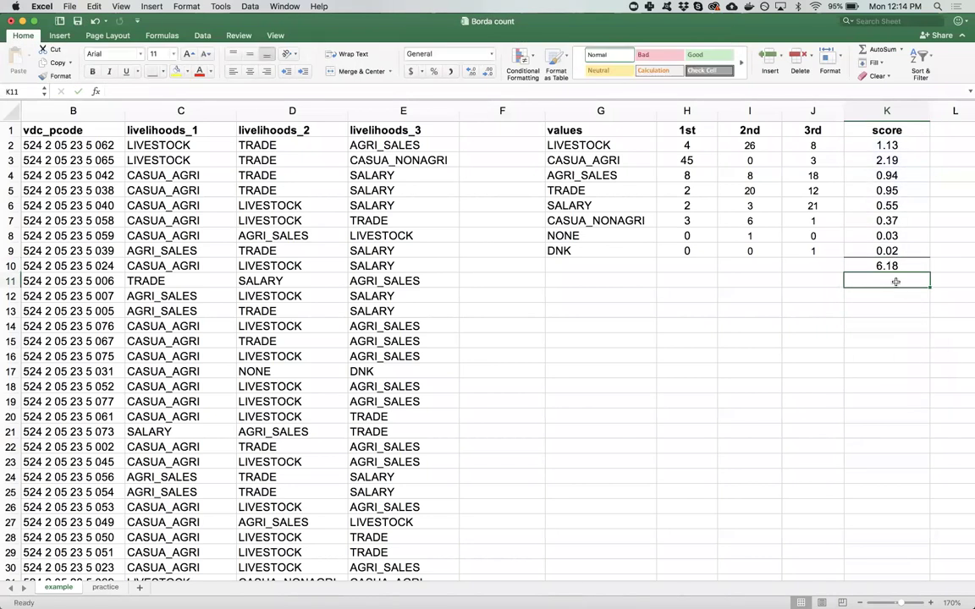
Compare K9's score formula with the K9 formula in the Google Sheets example in Chrome, and return to Excel.
left_click(892, 266)
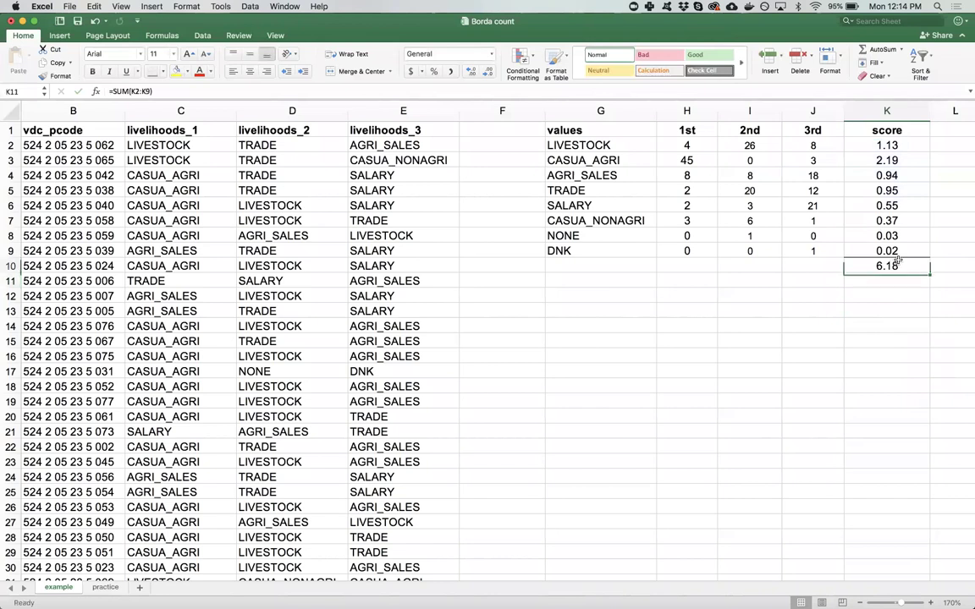
left_click(893, 251)
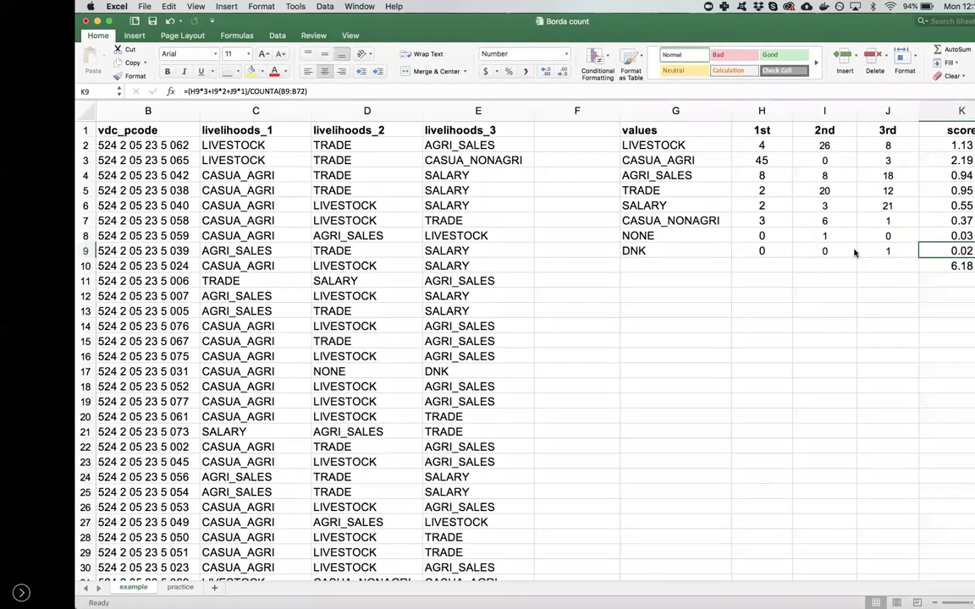
key("ctrl+Up")
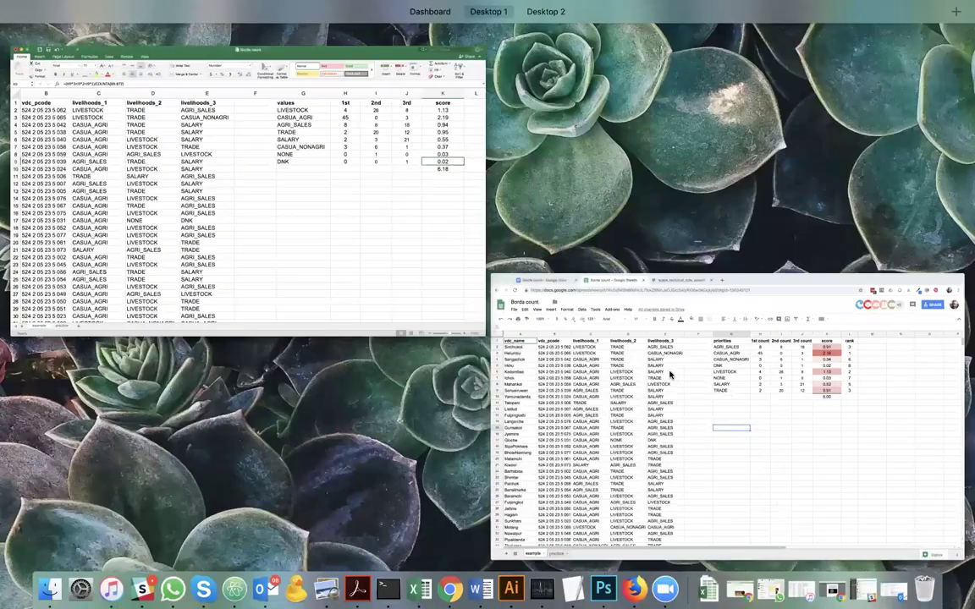
left_click(602, 335)
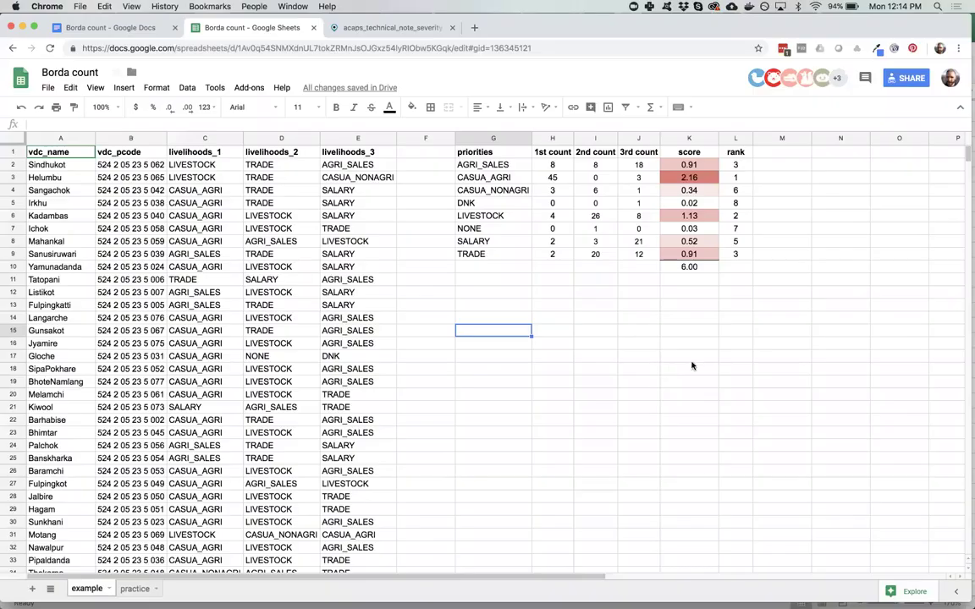
left_click(692, 253)
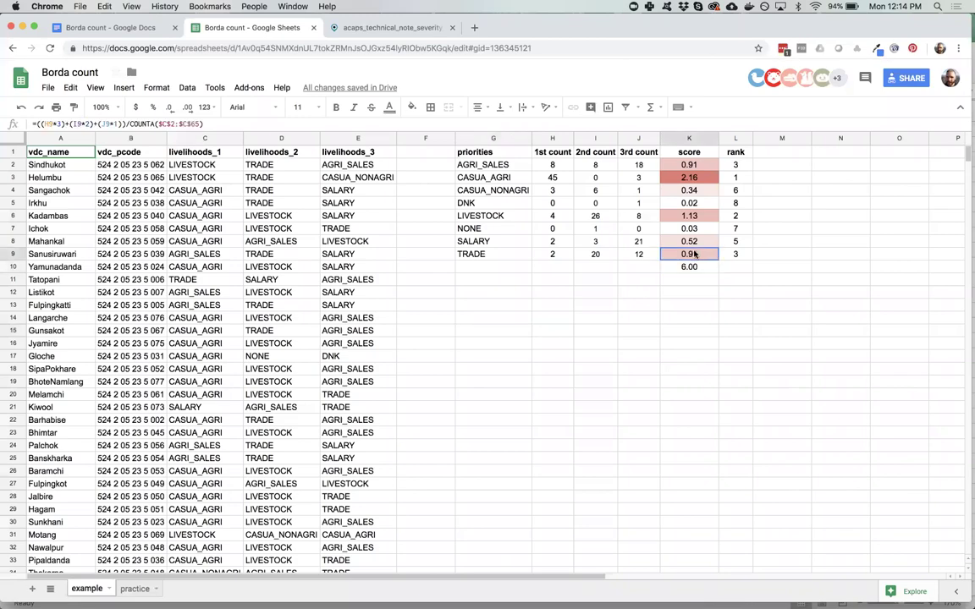
key("ctrl+Up")
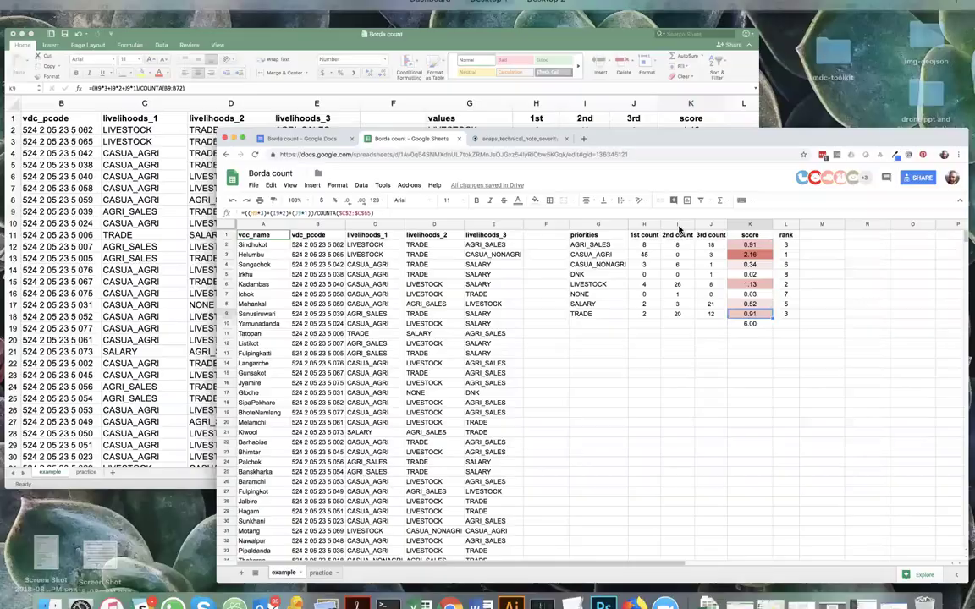
left_click(341, 86)
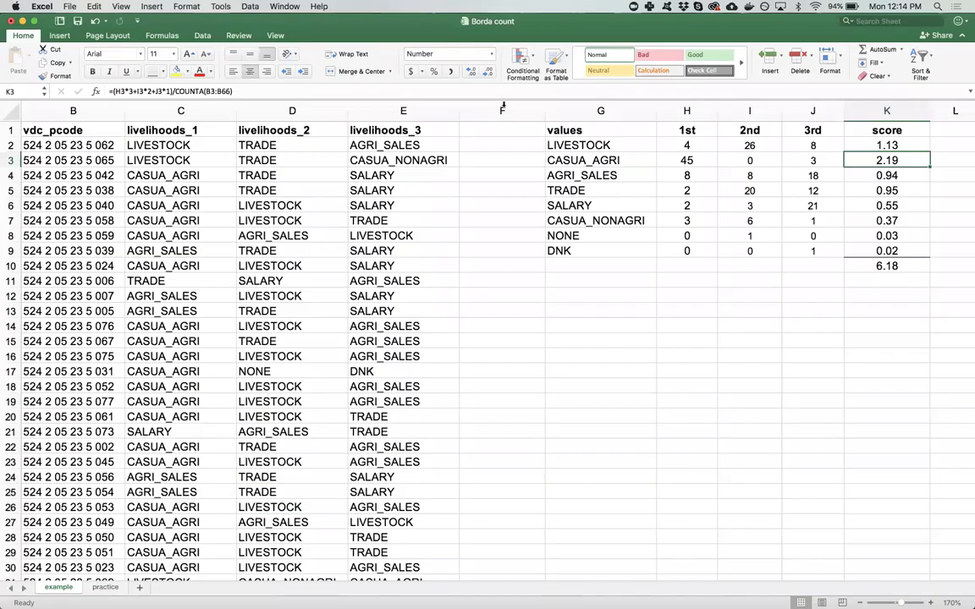
Examine the COUNTA range in the score formulas from K3 down to the total in K10.
left_click(191, 93)
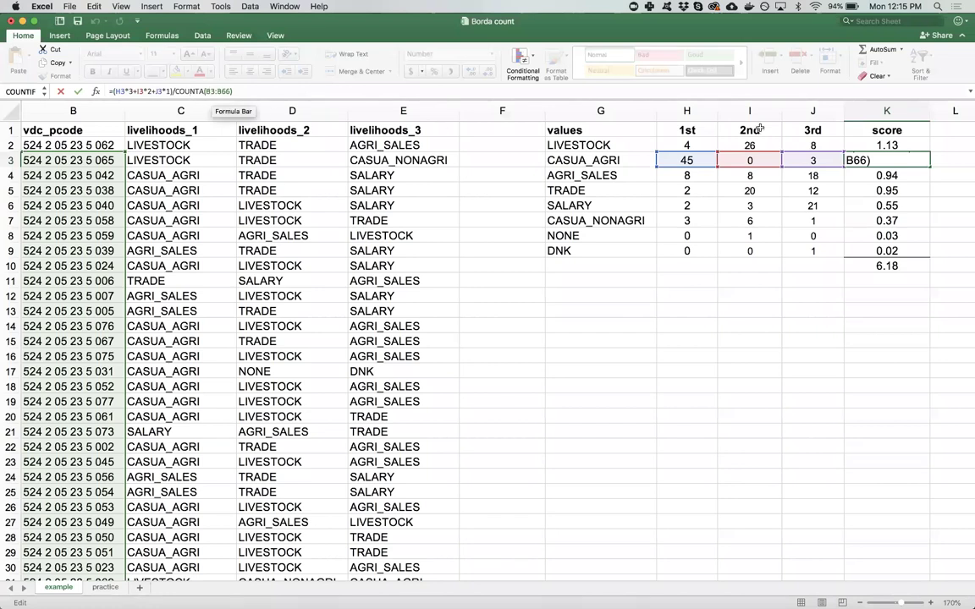
key("Return")
key("Down")
key("Down")
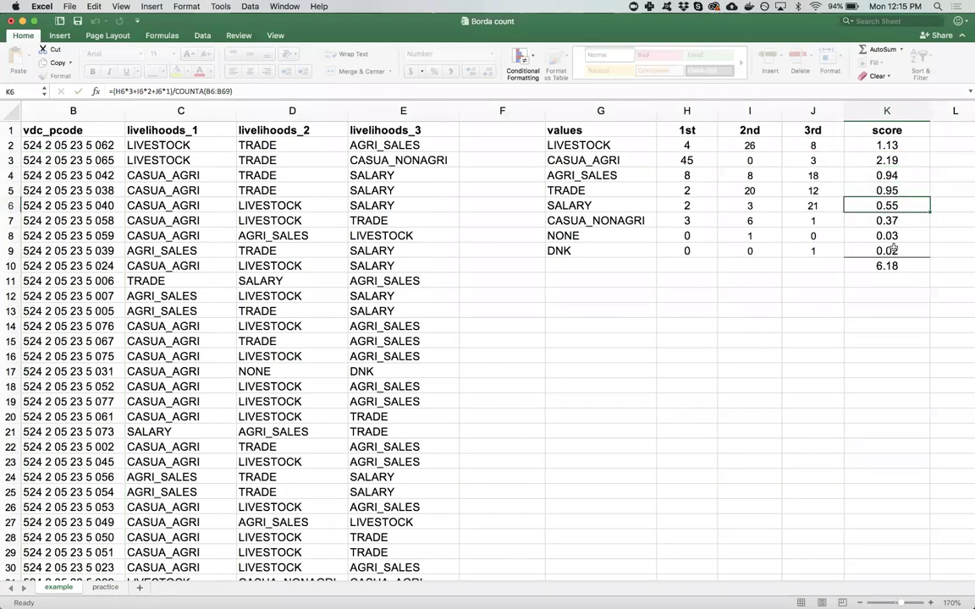
key("Down")
key("Down")
key("Down")
key("Down")
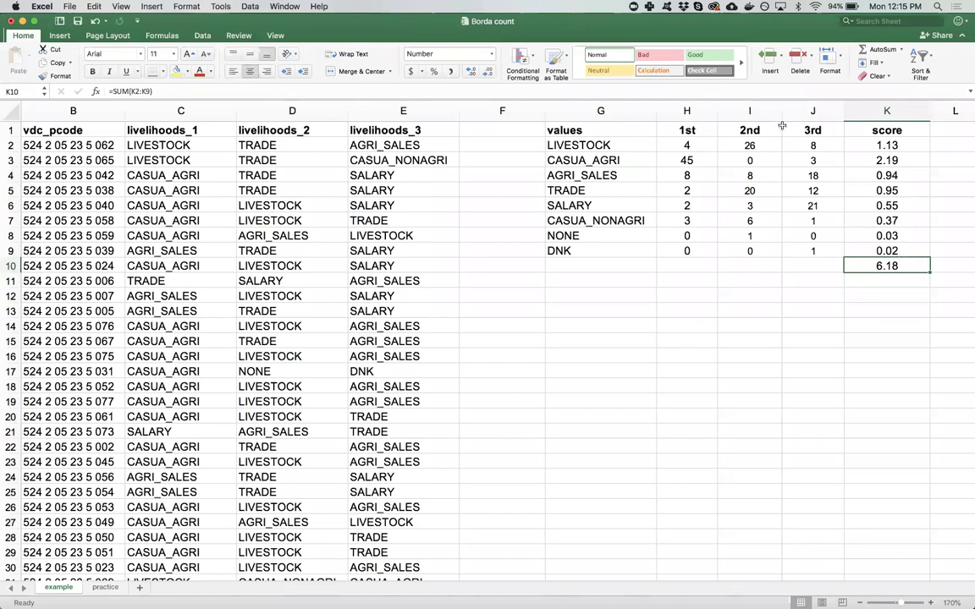
left_click(815, 129)
left_click(885, 265)
Make the COUNTA range in K2's score formula absolute as $B$2:$B$65.
left_click(927, 152)
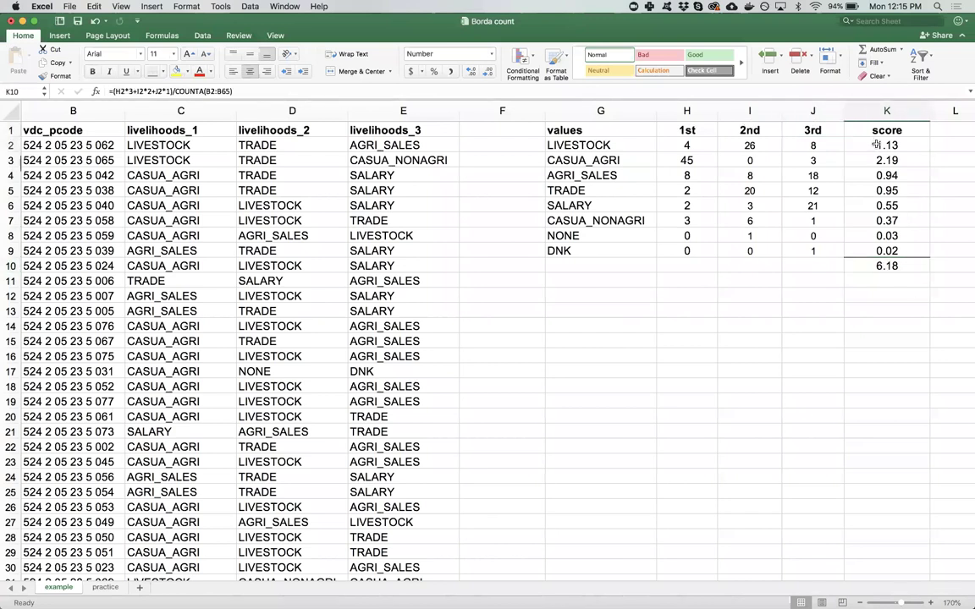
left_click(204, 90)
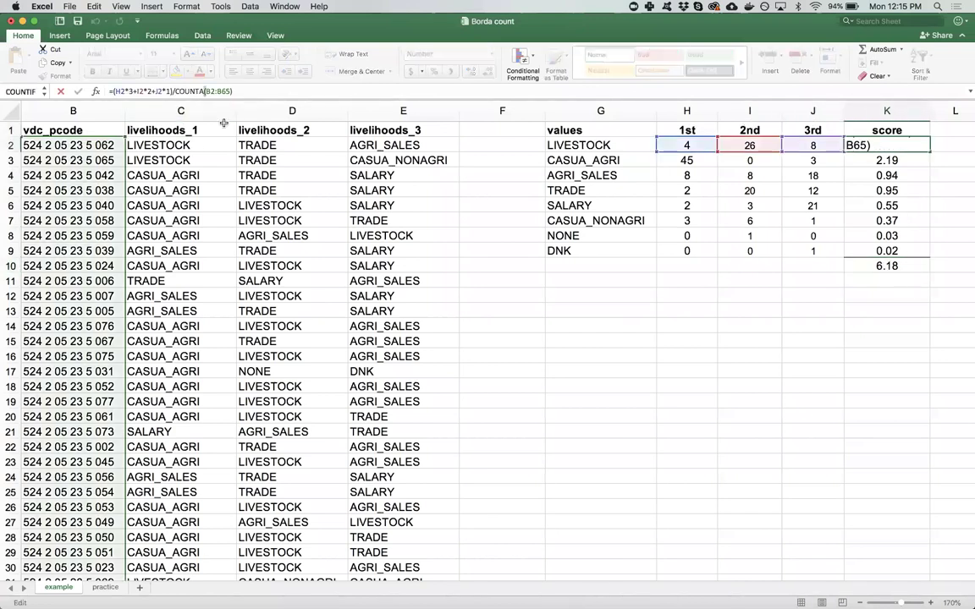
type("$")
key("Right")
type("$")
key("Right")
key("Right")
key("Right")
type("$")
key("Right")
type("$")
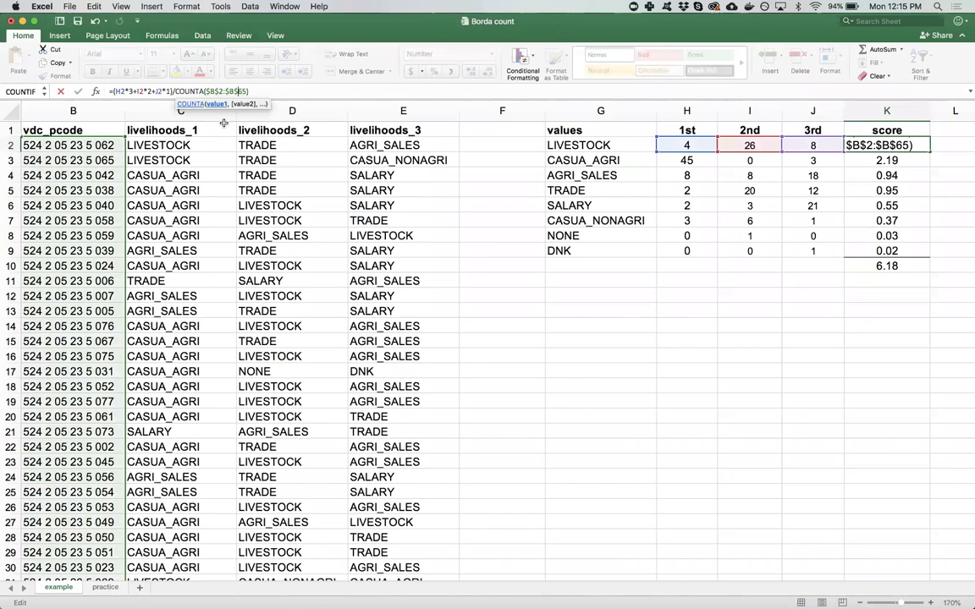
key("Return")
Fill K2's score formula with the absolute range down to K9 and check the K10 total and K3 formula.
left_click(901, 145)
left_click_drag(927, 150, 921, 254)
left_click(890, 267)
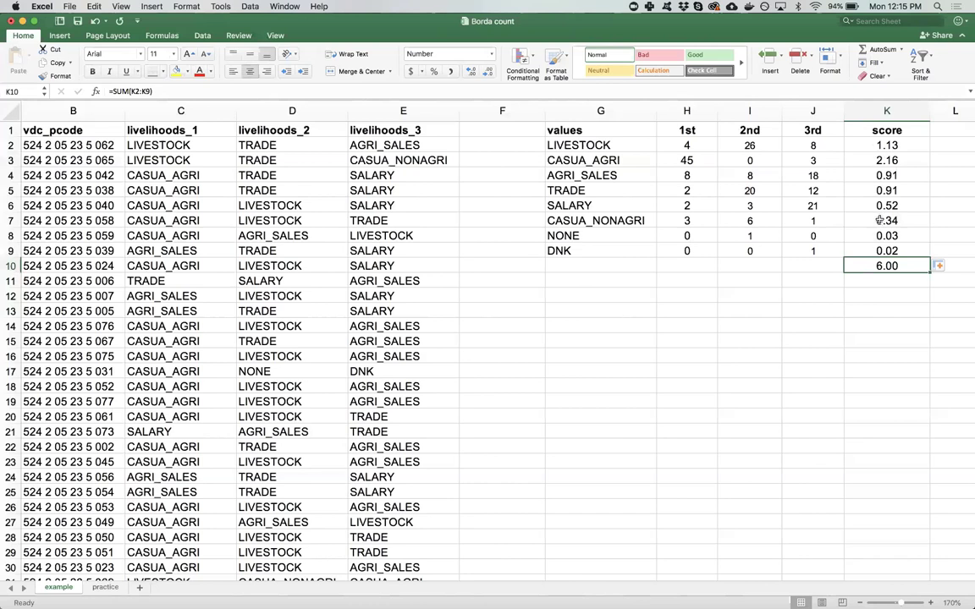
left_click(864, 163)
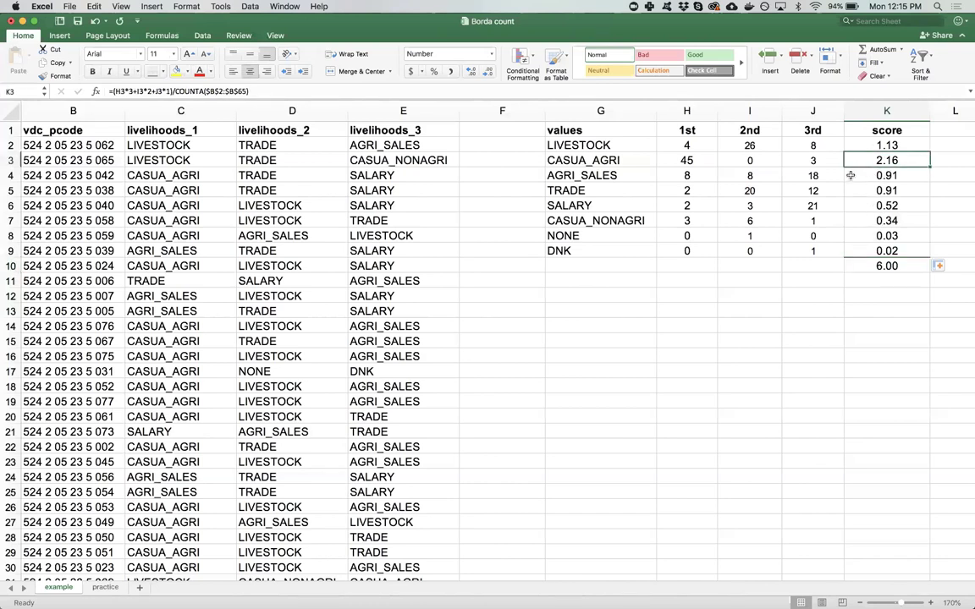
Apply a red-to-white conditional formatting color scale to the scores in K2 to K9, with the highest scores in red.
left_click_drag(863, 145, 872, 250)
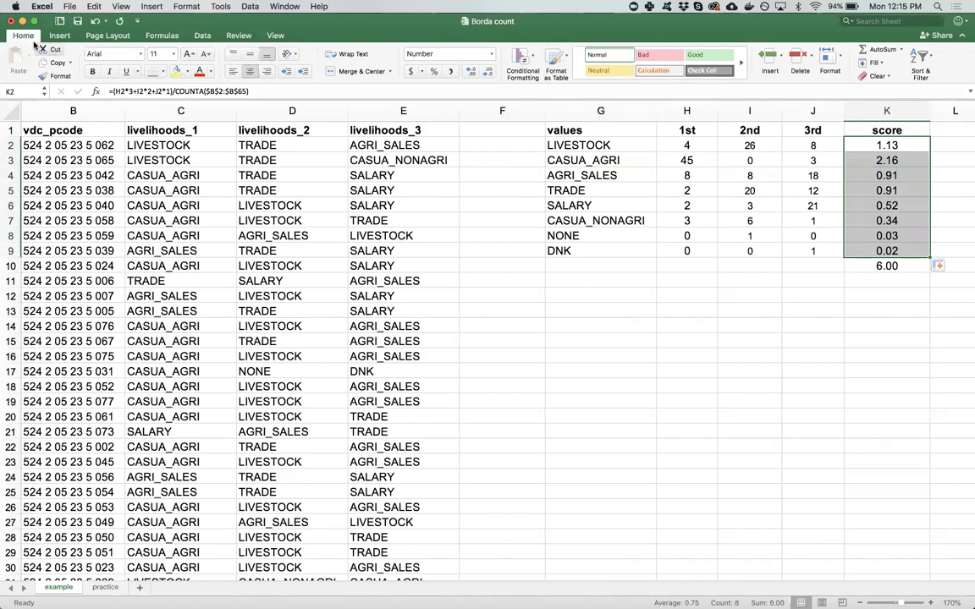
left_click(526, 56)
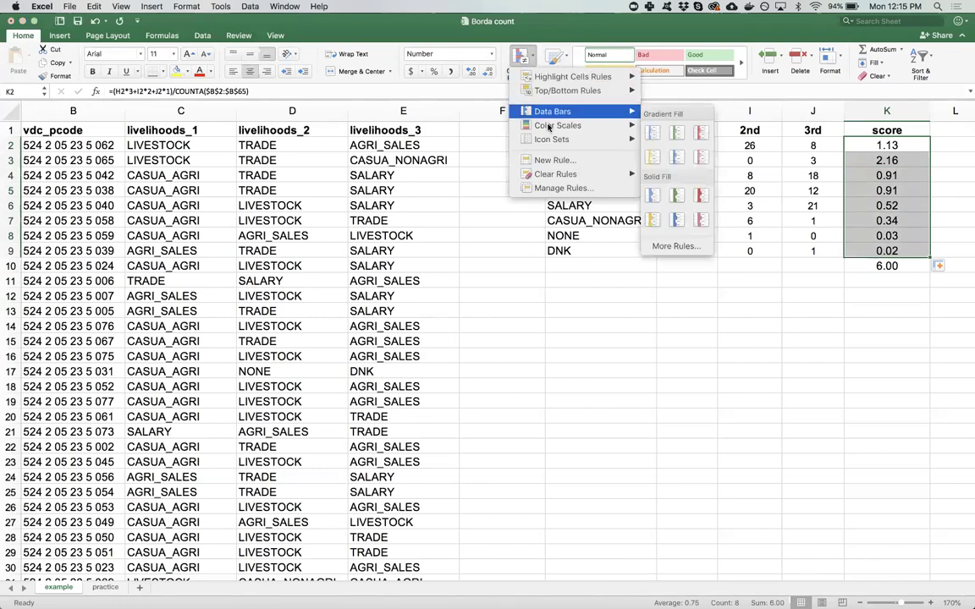
mouse_move(555, 126)
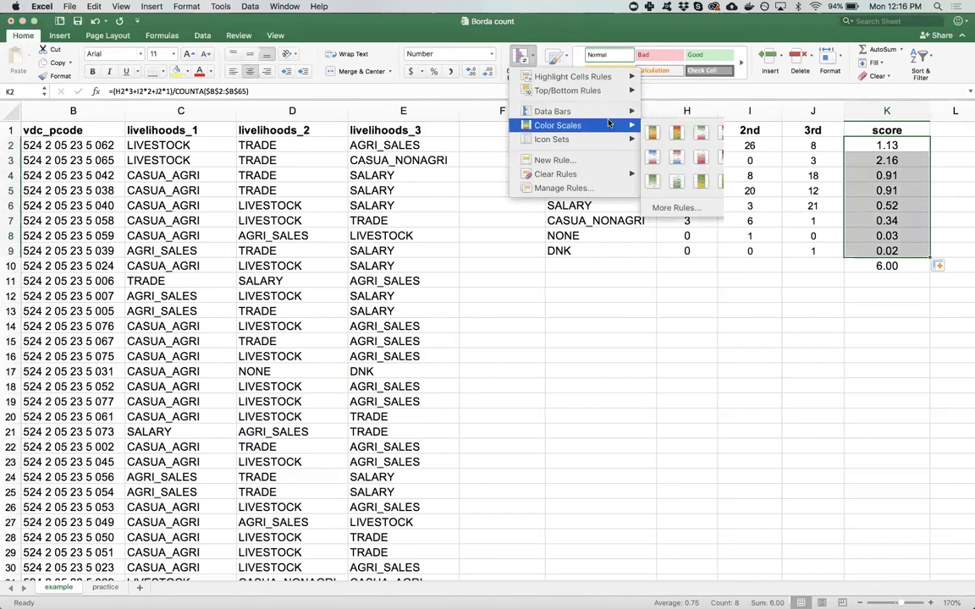
left_click(728, 159)
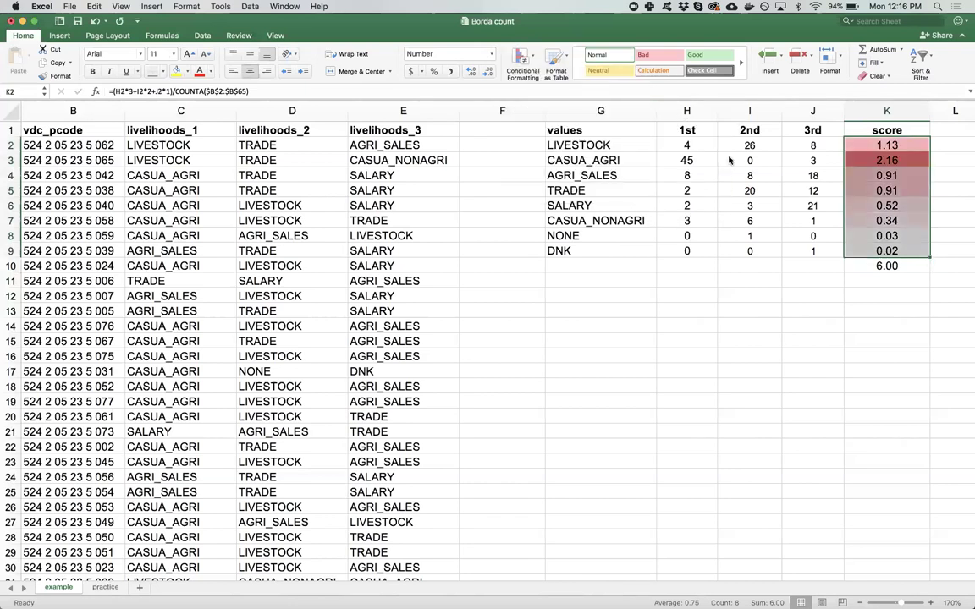
Check the shading of the highest and lowest scores in K3 and K9 and view the options for clearing conditional formatting rules.
left_click(792, 309)
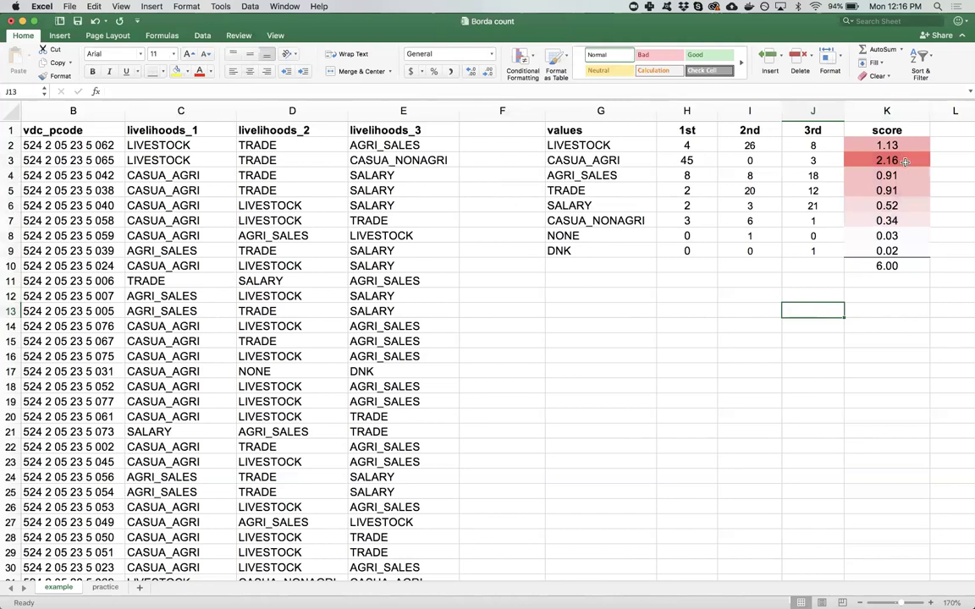
left_click(904, 161)
left_click(882, 251)
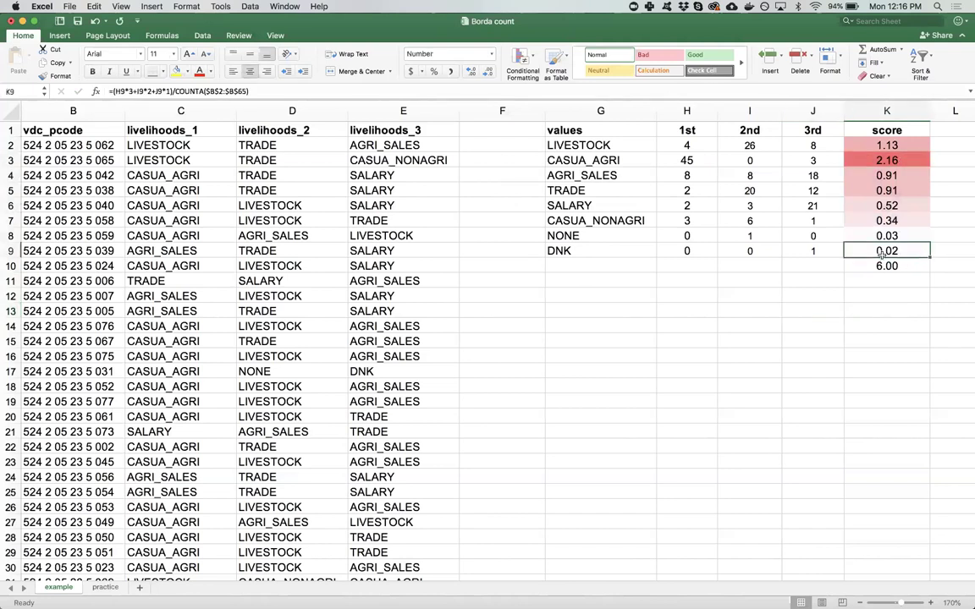
left_click(533, 68)
mouse_move(569, 173)
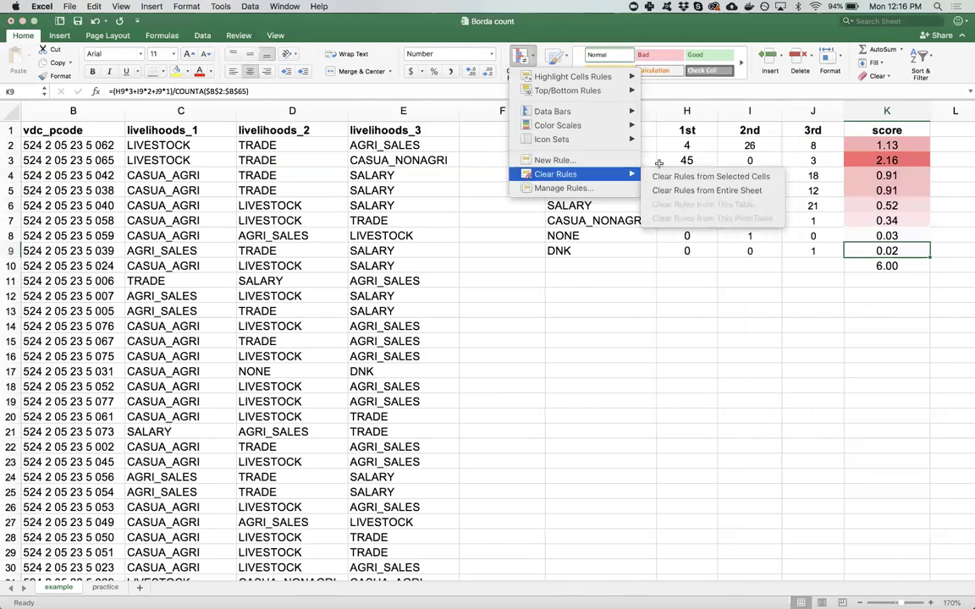
left_click(886, 128)
Try a custom 2-Color Scale on the scores in K2 to K9, with orange for the lowest value and yellow for the highest.
left_click_drag(886, 145, 885, 248)
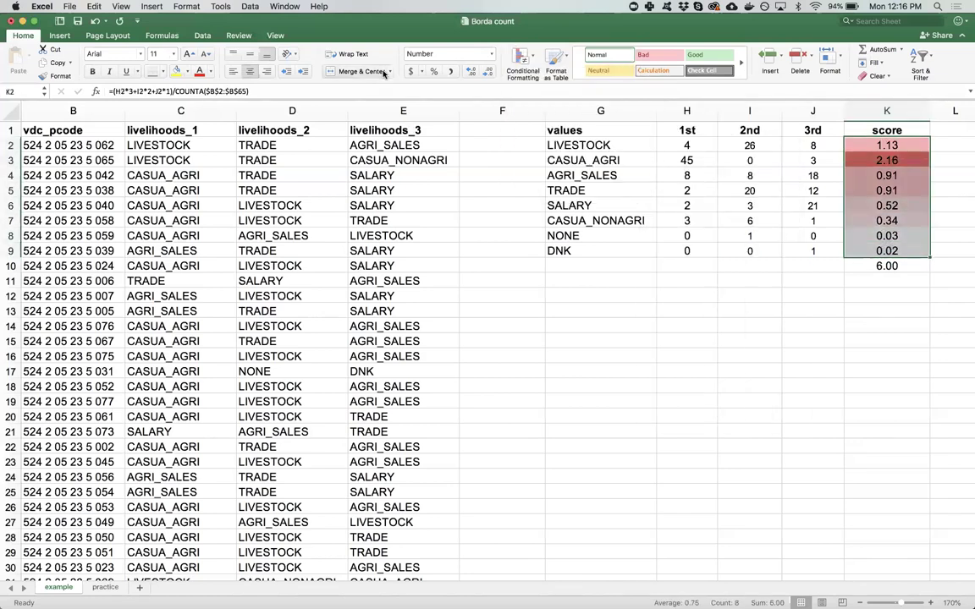
left_click(522, 58)
mouse_move(592, 125)
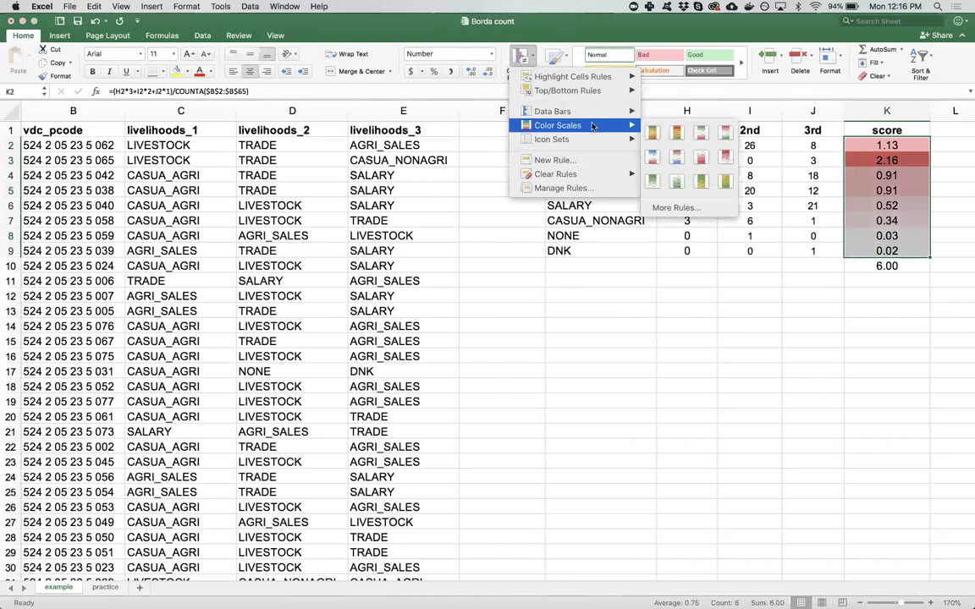
left_click(673, 207)
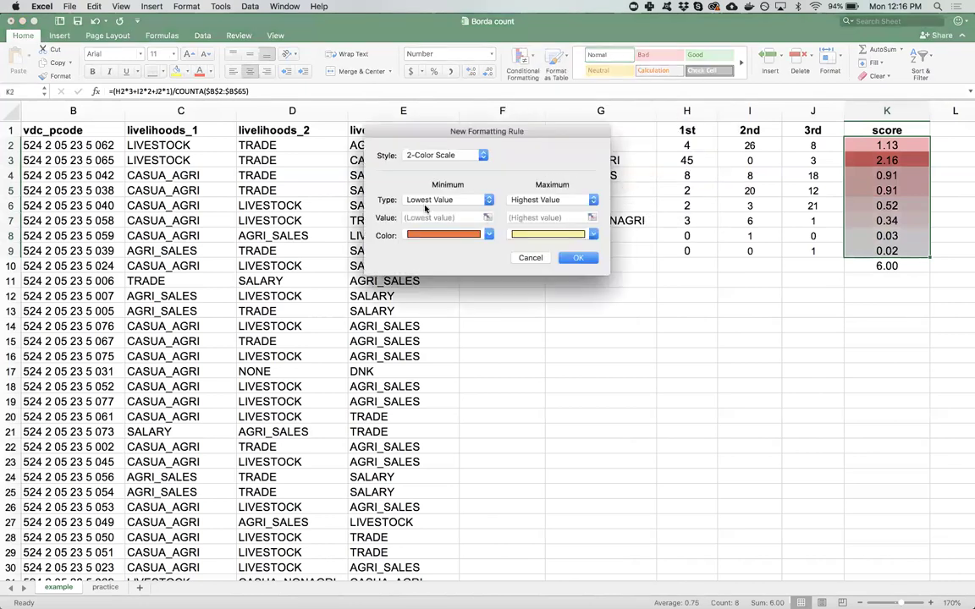
left_click(481, 156)
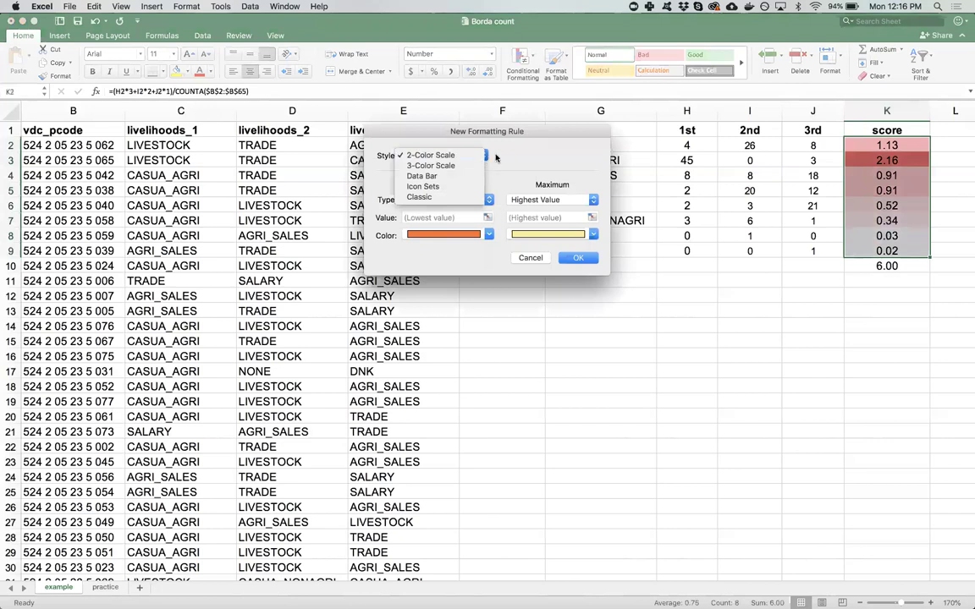
left_click(496, 159)
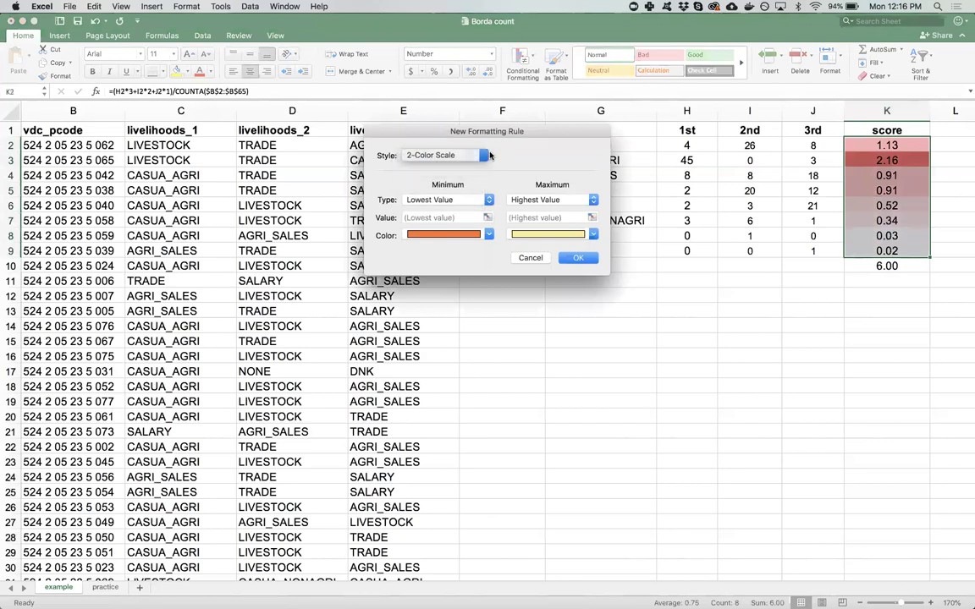
left_click(578, 258)
left_click(855, 273)
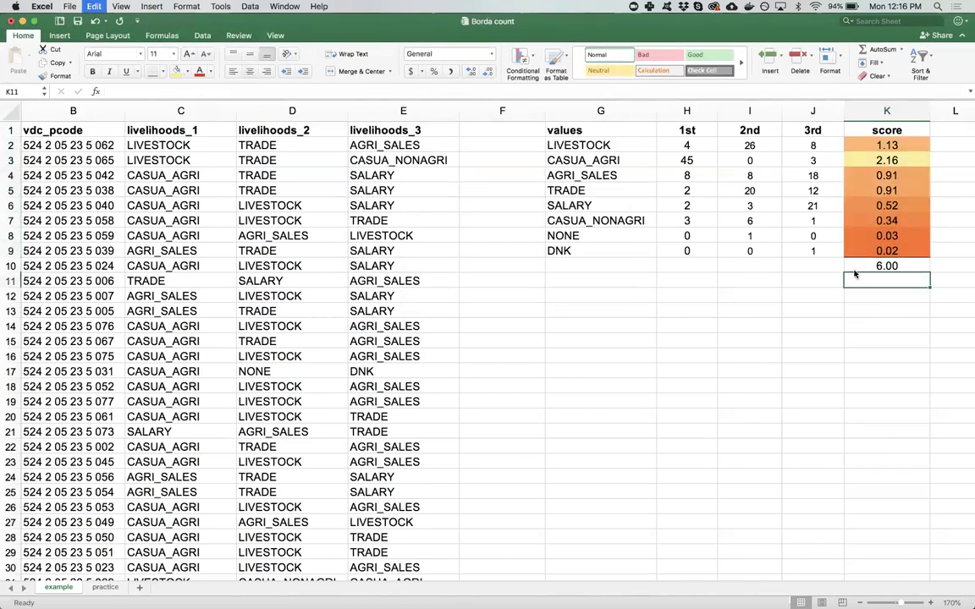
left_click(812, 266)
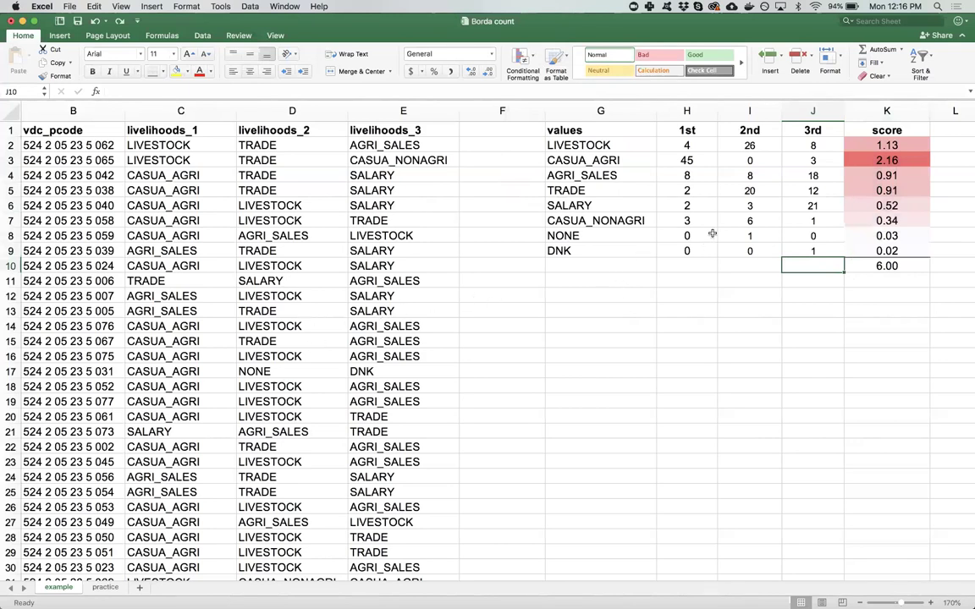
Switch to Chrome and review the RANK explanation and Further reading section near the end of the Borda count document.
key("ctrl+Left")
key("ctrl+Right")
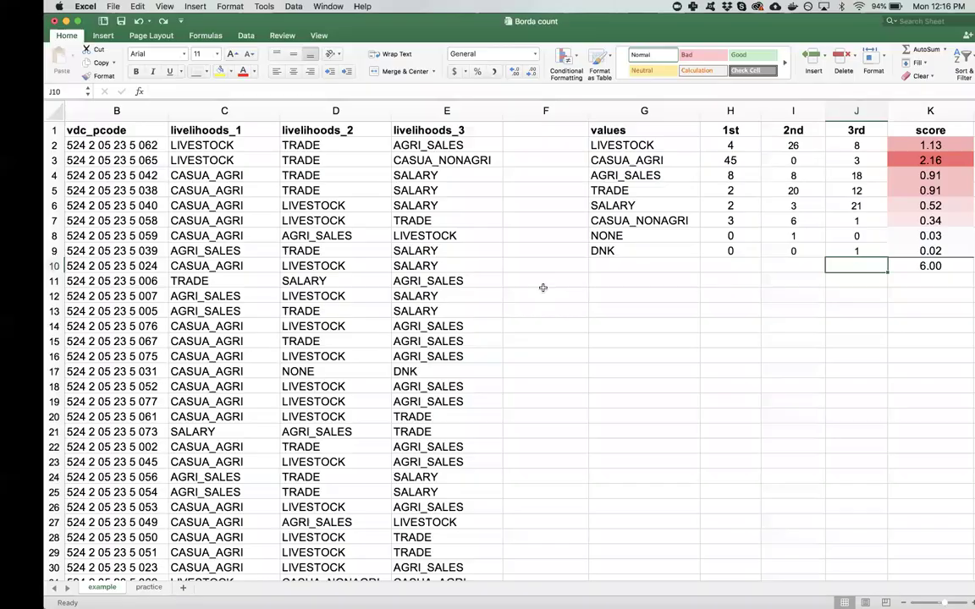
key("ctrl+Up")
left_click(675, 376)
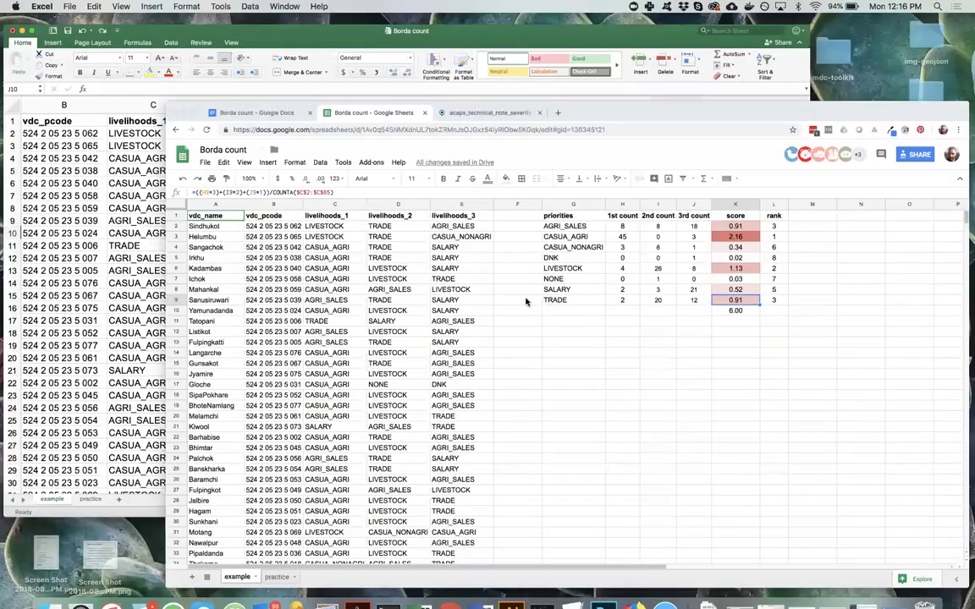
left_click(79, 31)
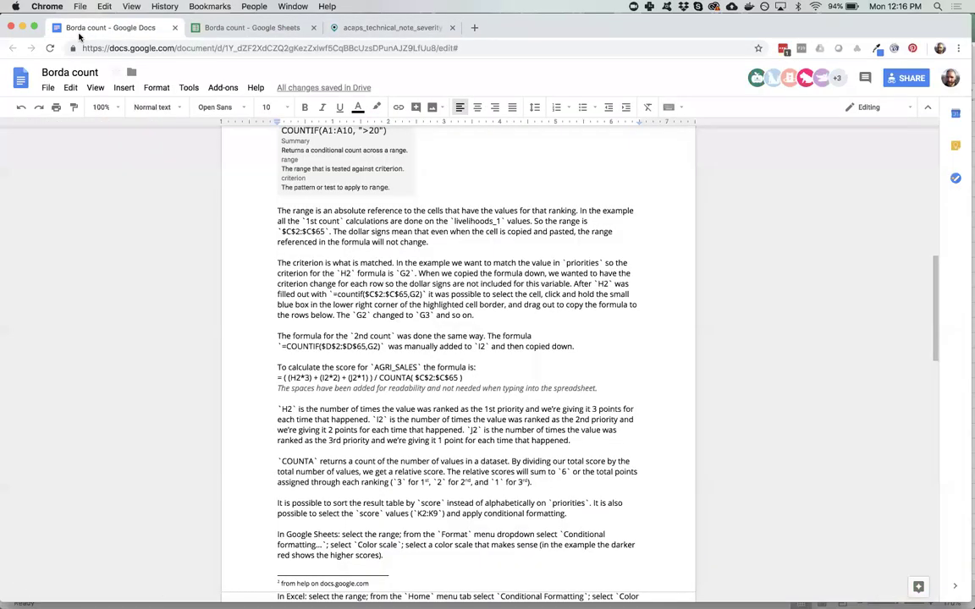
scroll(376, 293, "down", 15)
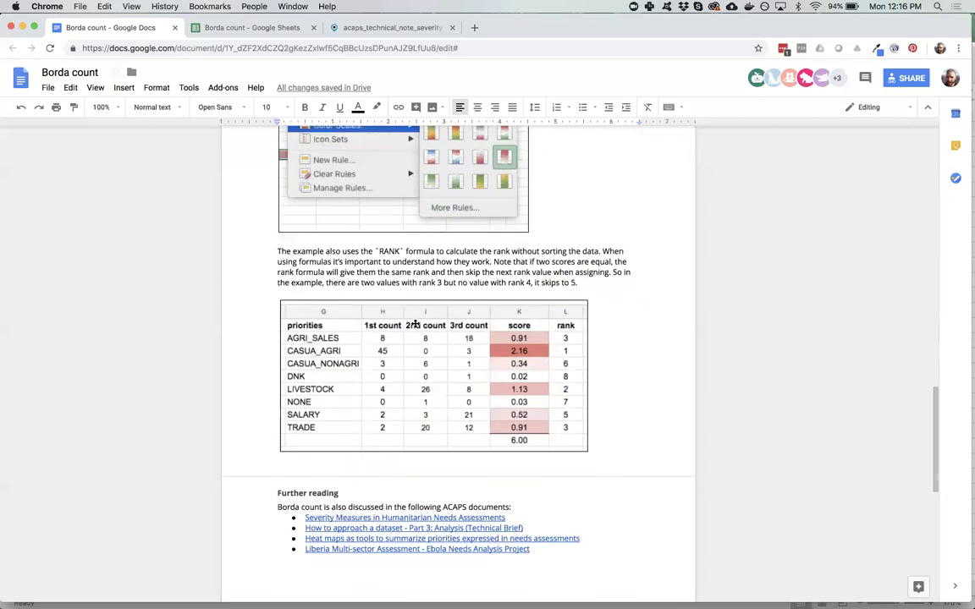
Open the Borda count spreadsheet in Google Sheets and insert an empty column before the score column on the example sheet.
left_click(250, 28)
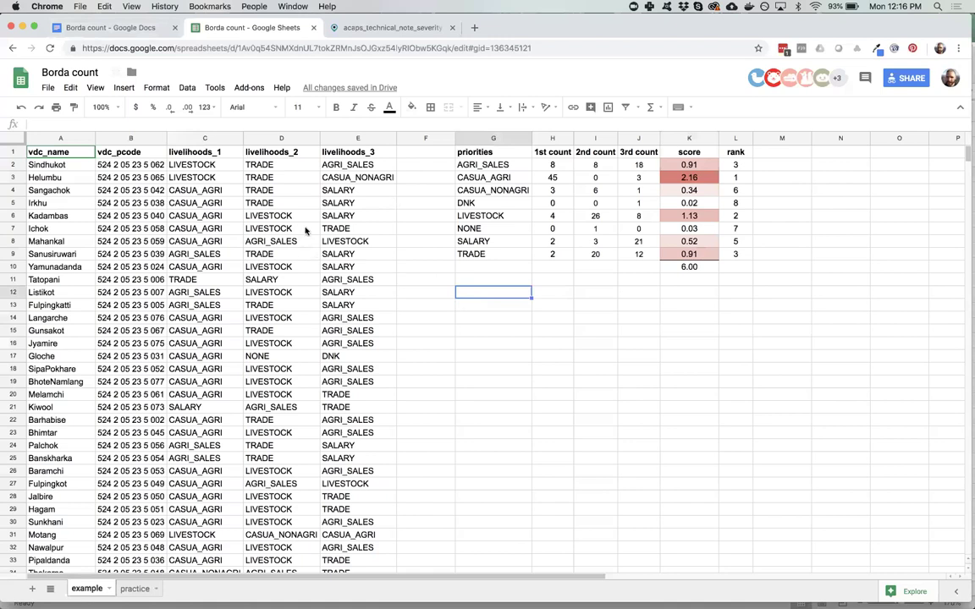
mouse_move(153, 602)
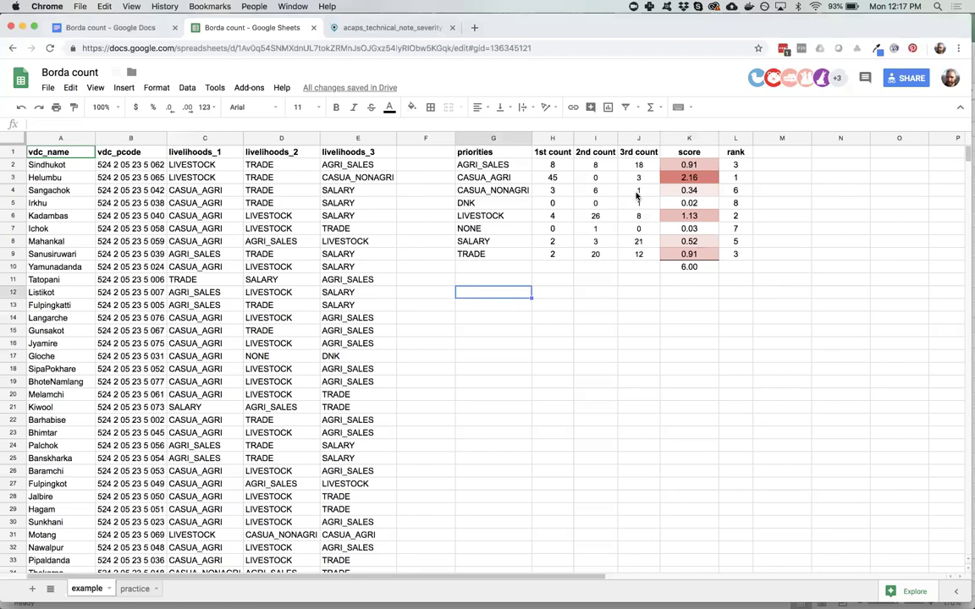
left_click(681, 138)
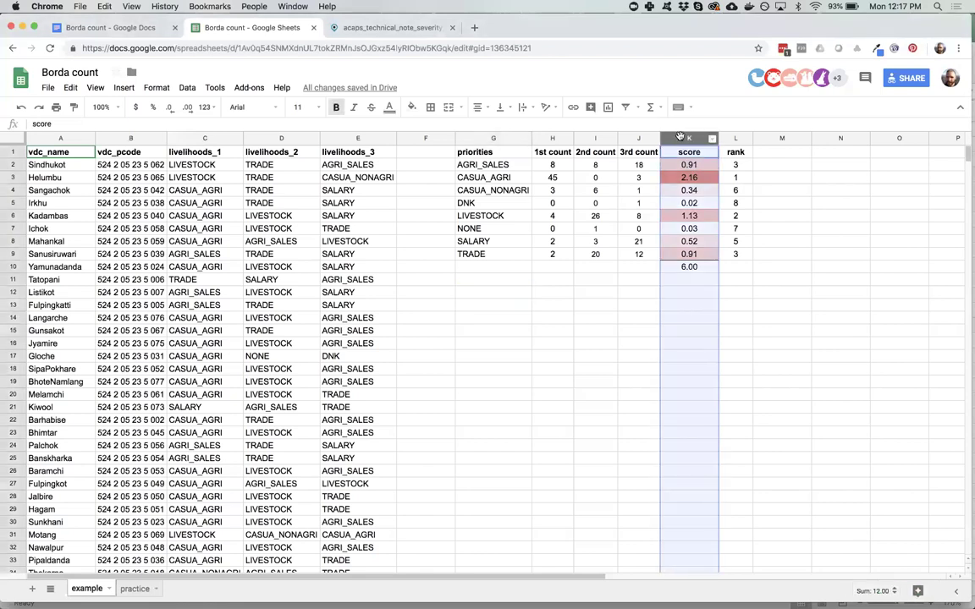
right_click(681, 139)
left_click(683, 224)
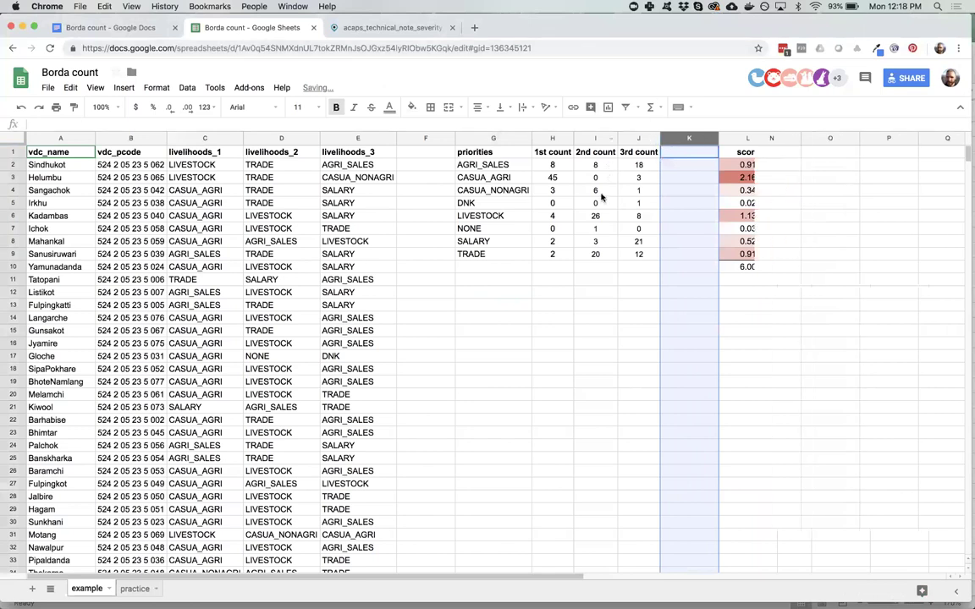
scroll(537, 178, "right", 3)
Enter the unnormalized weighted score formula =H2*3+I2*2+J2*1 in K2 of the new column.
left_click(531, 166)
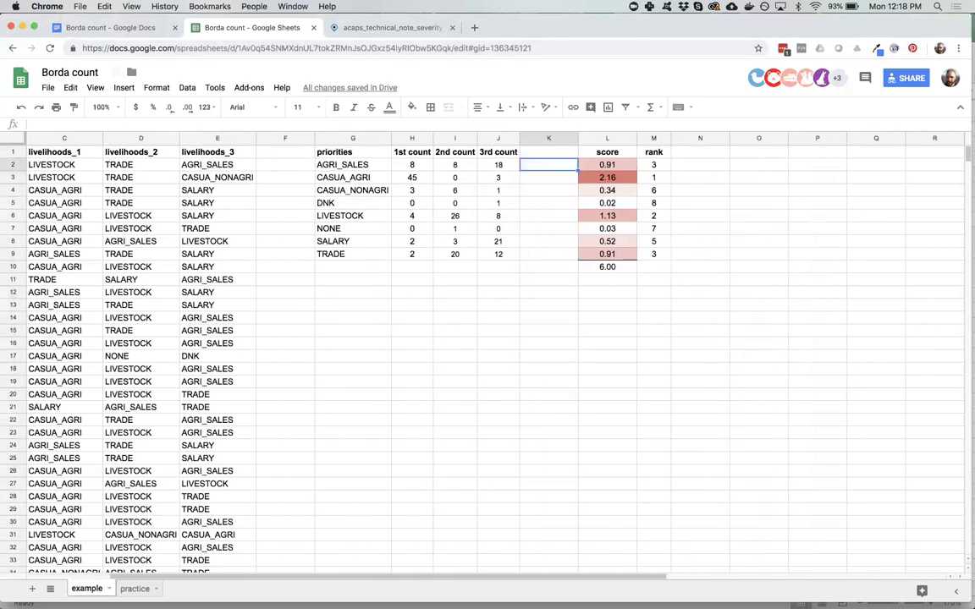
type("=")
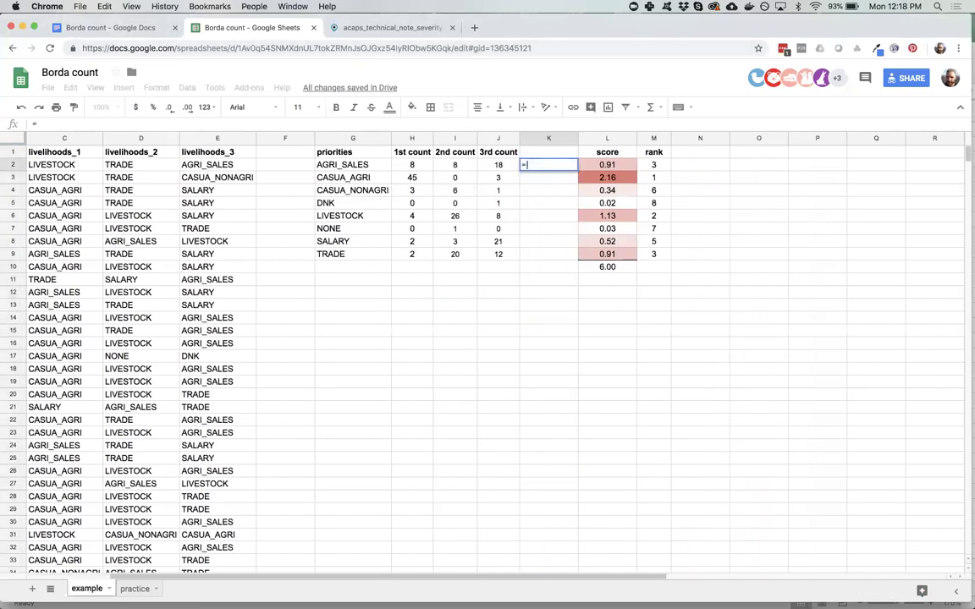
left_click(422, 167)
type("*3+")
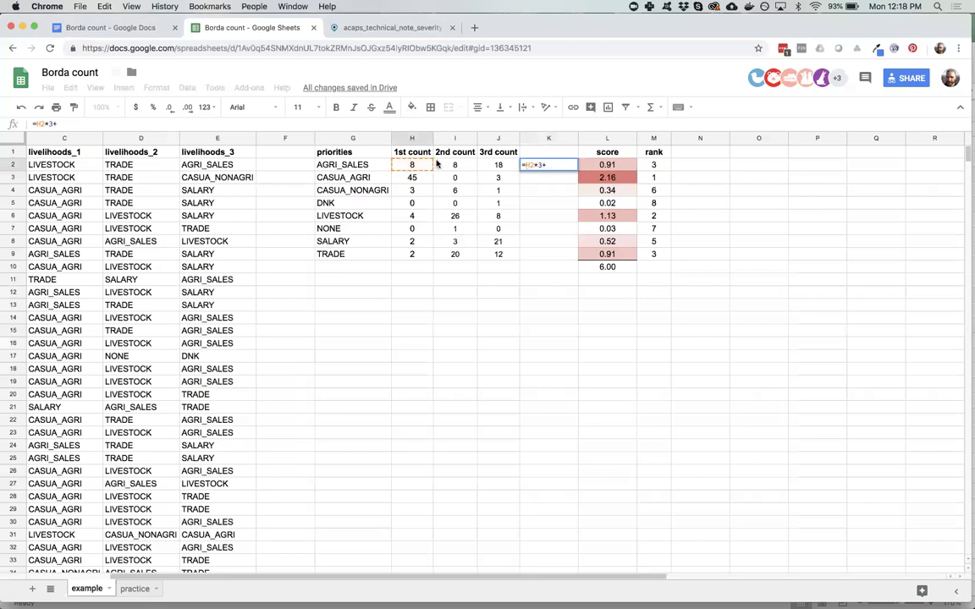
left_click(449, 165)
type("*2")
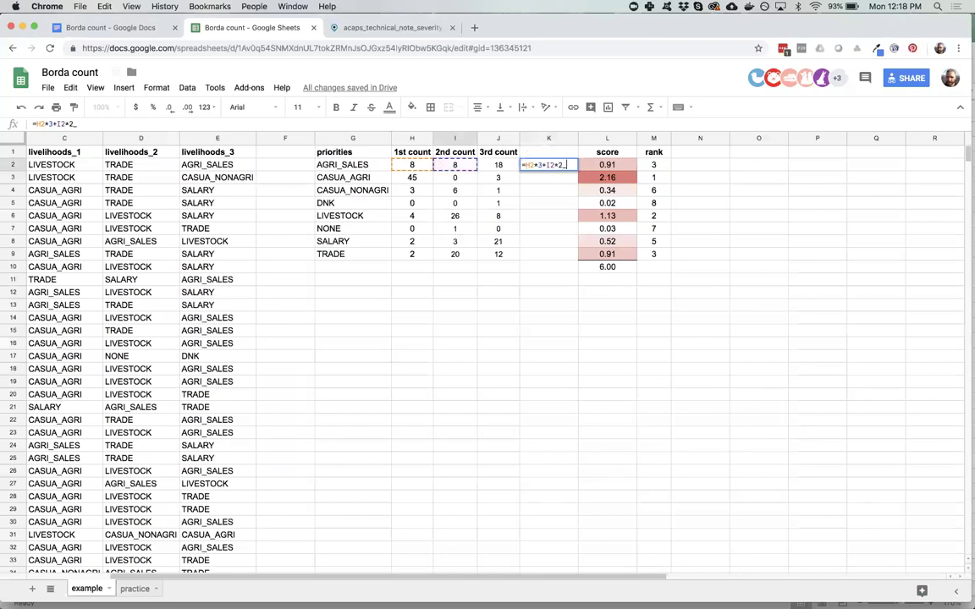
type("+")
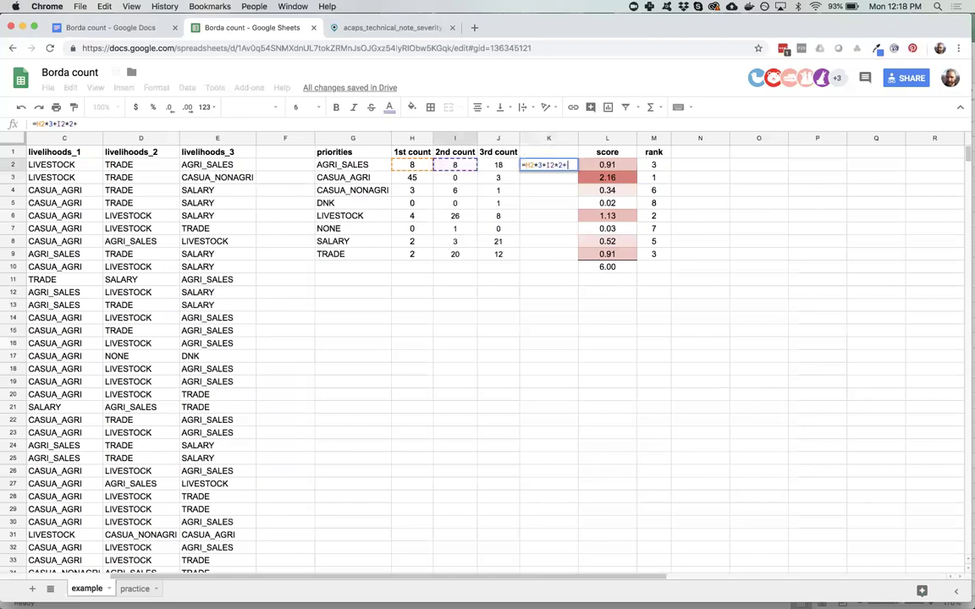
left_click(486, 164)
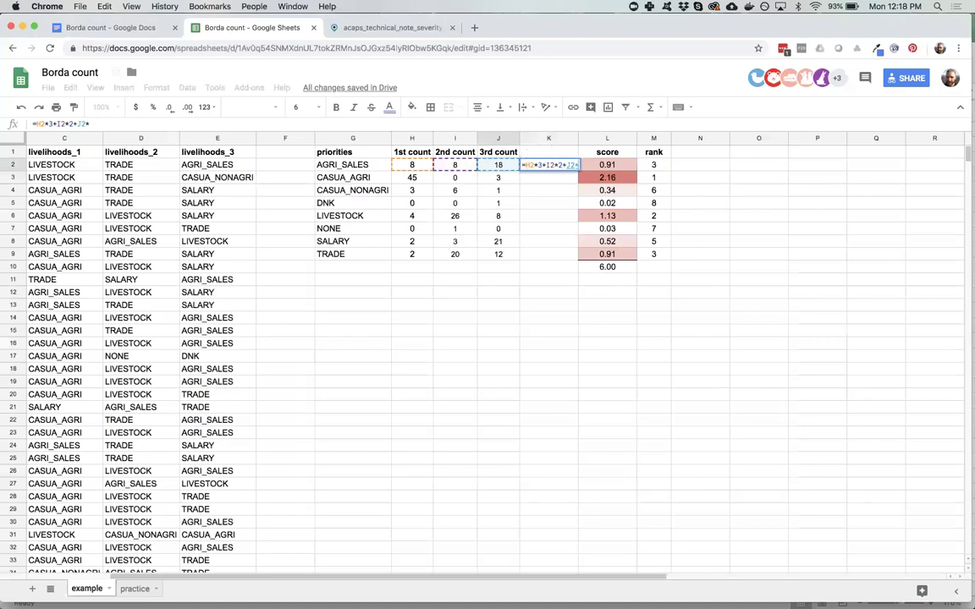
key("Return")
Fill the weighted score formula from K2 down to K9.
left_click_drag(566, 166, 569, 259)
key("super+d")
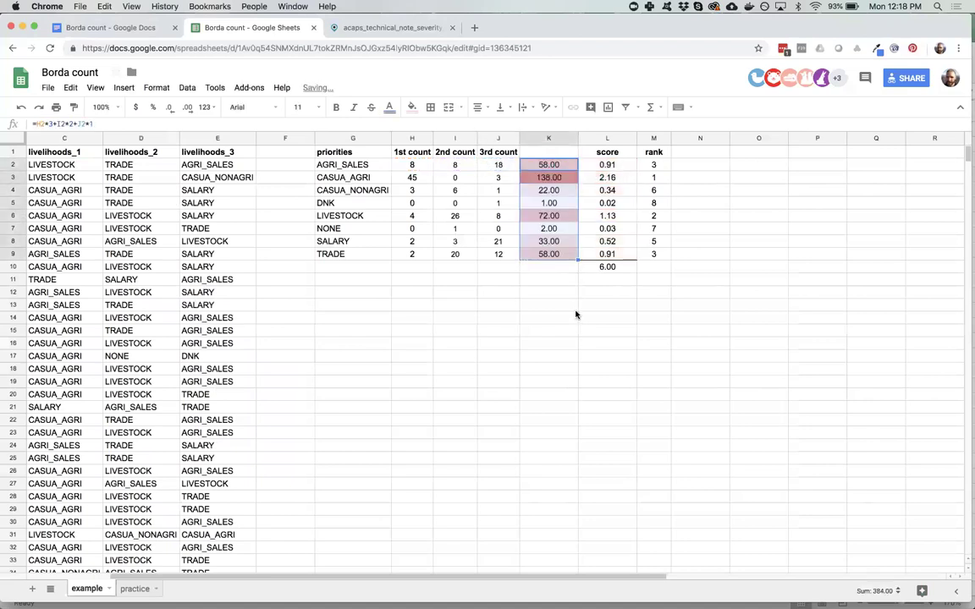
left_click(572, 306)
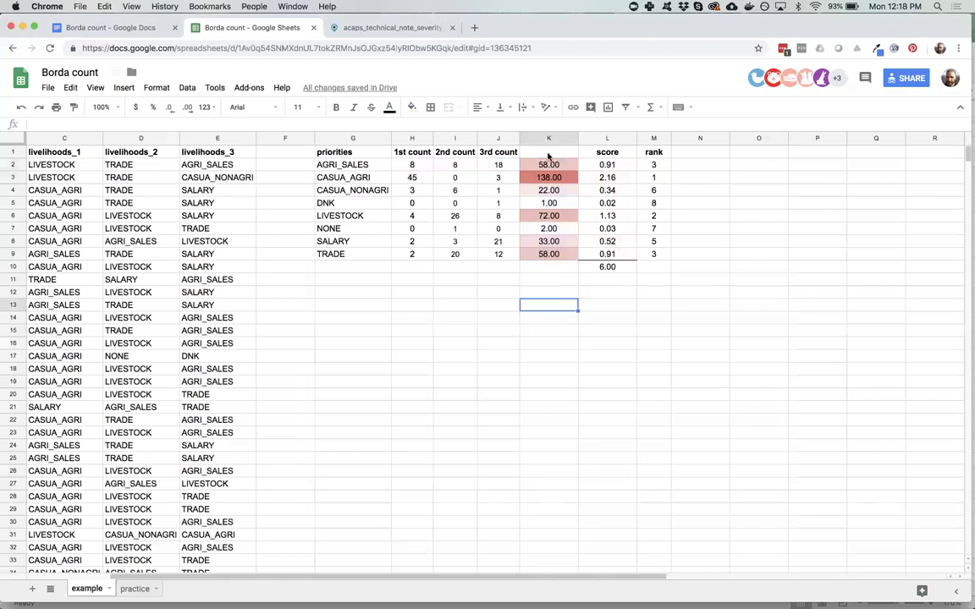
Examine the weighted score formulas in K2 and K3 against the CASUA_AGRI priority and the COUNTIF formulas in the 1st and 2nd count columns.
left_click(560, 166)
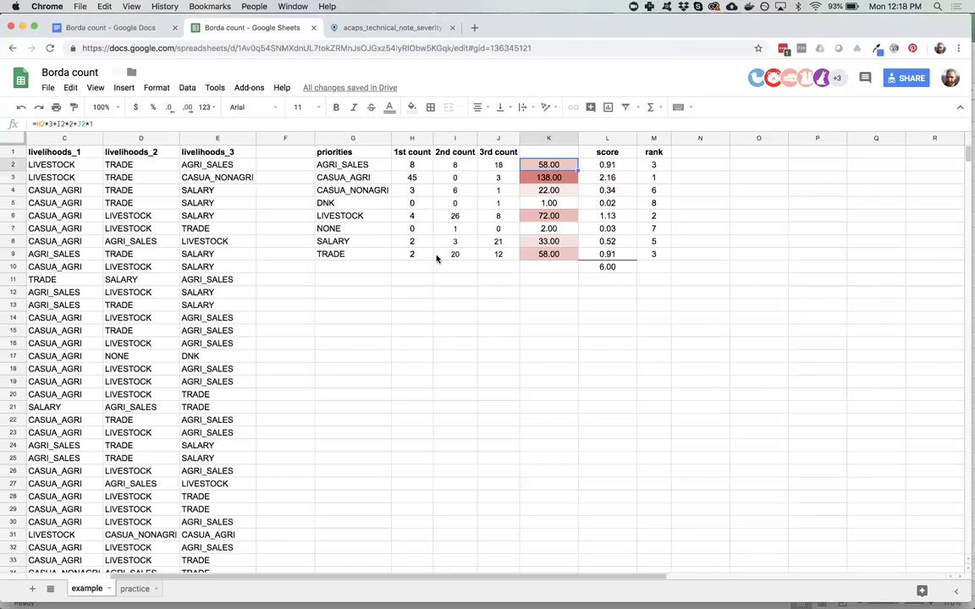
left_click(418, 180)
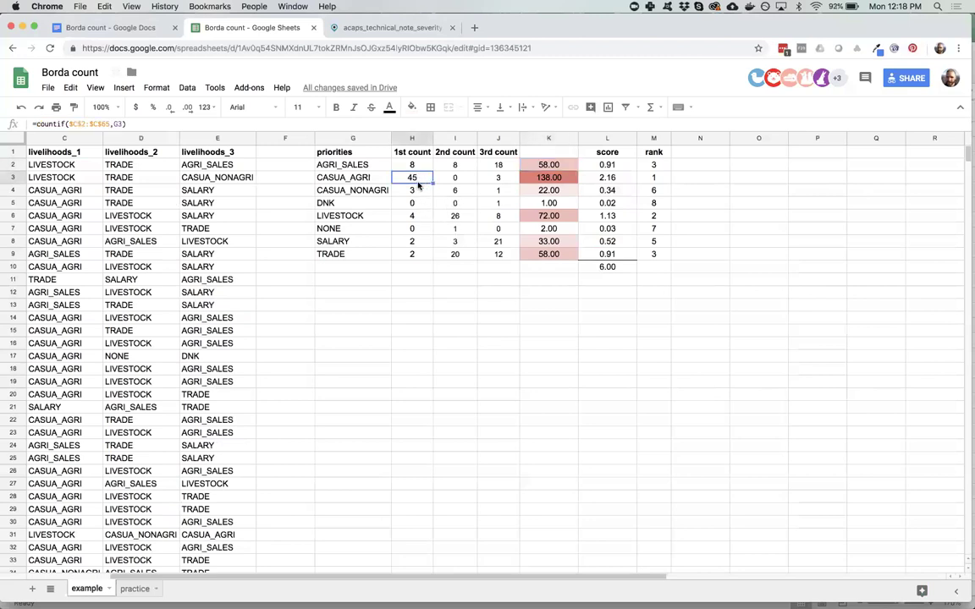
left_click(353, 181)
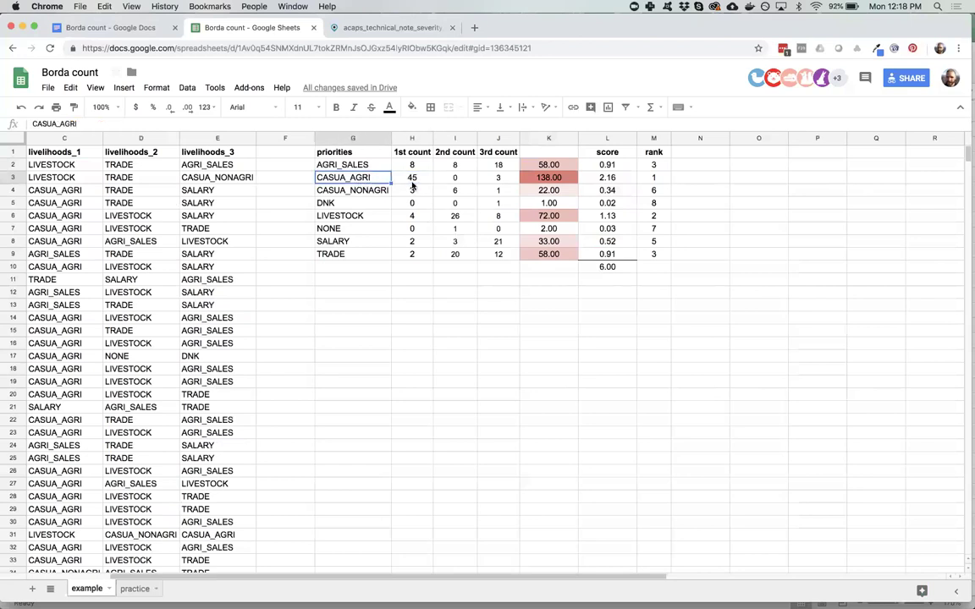
left_click(549, 179)
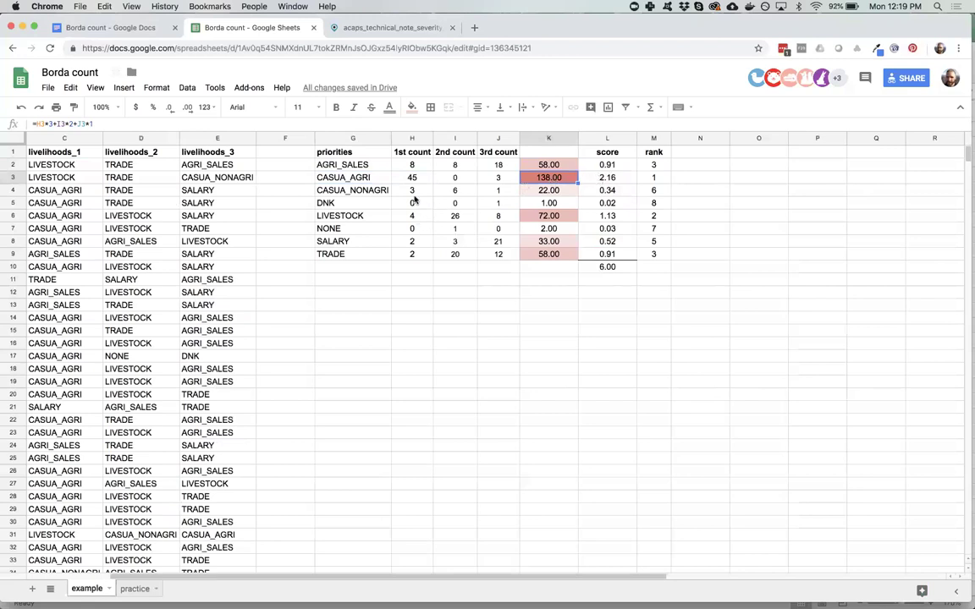
left_click(417, 166)
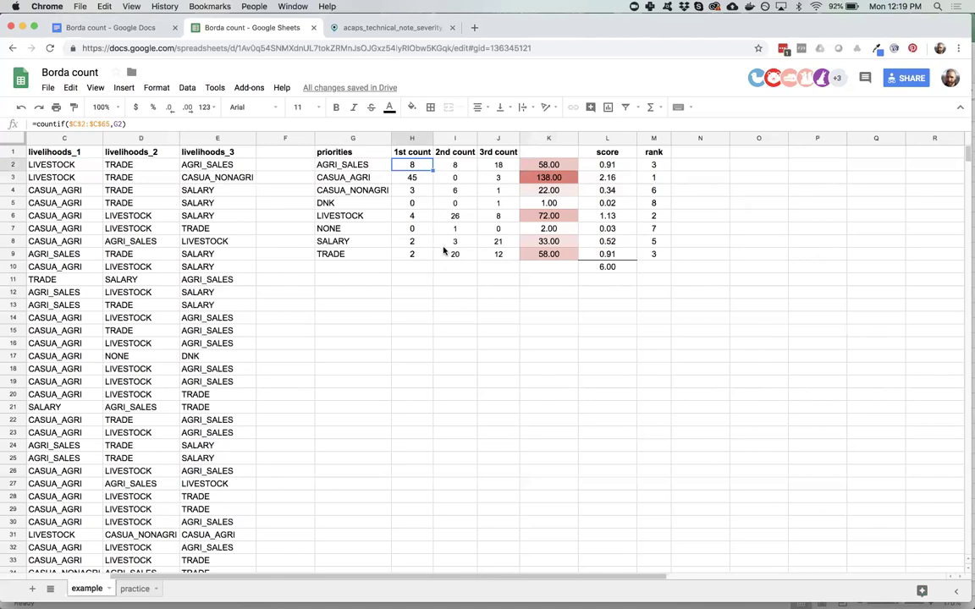
left_click(411, 241)
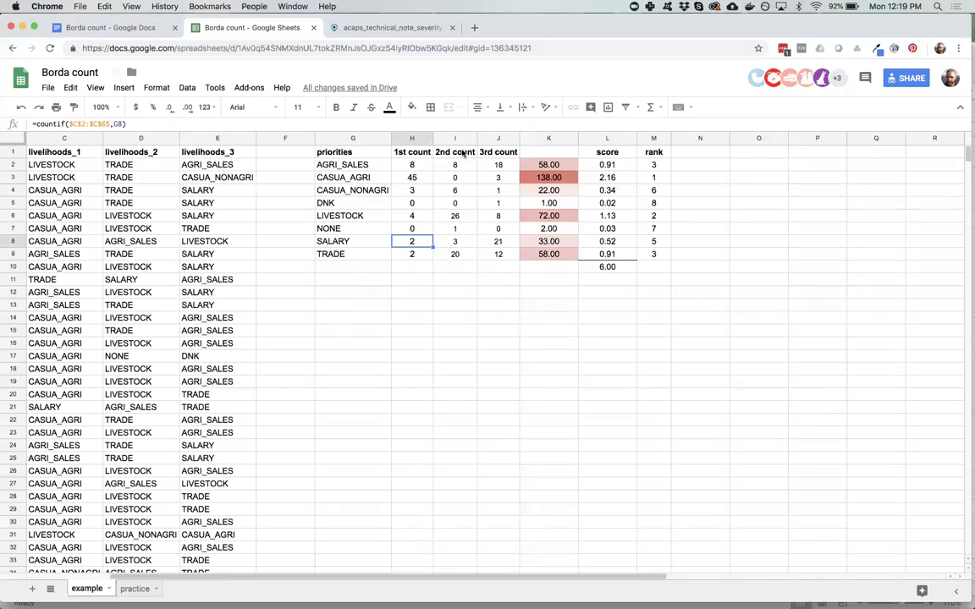
left_click(464, 151)
left_click(463, 178)
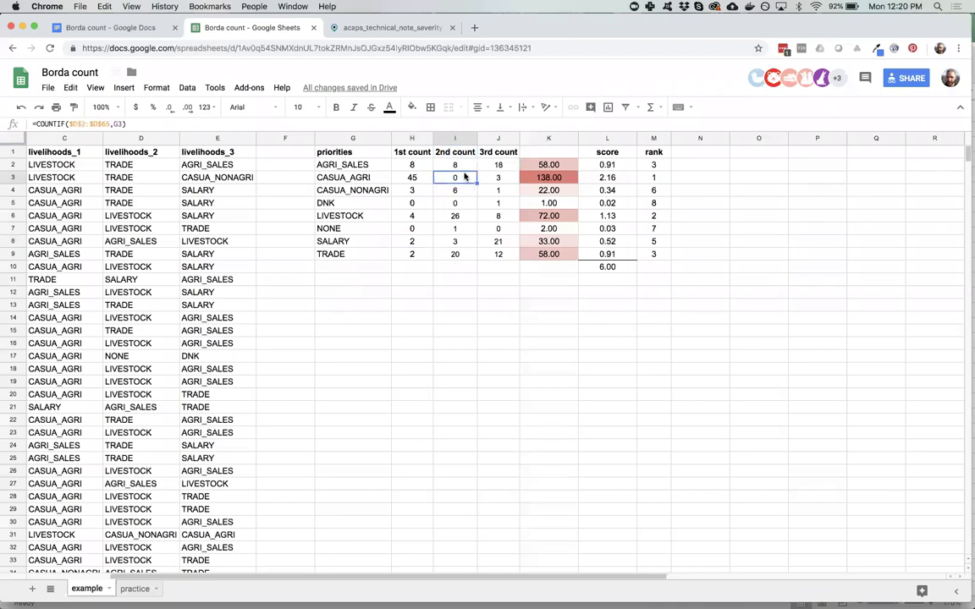
Compare K2's plain weighted score formula with the COUNTA-divided relative score formula in L2.
left_click(542, 165)
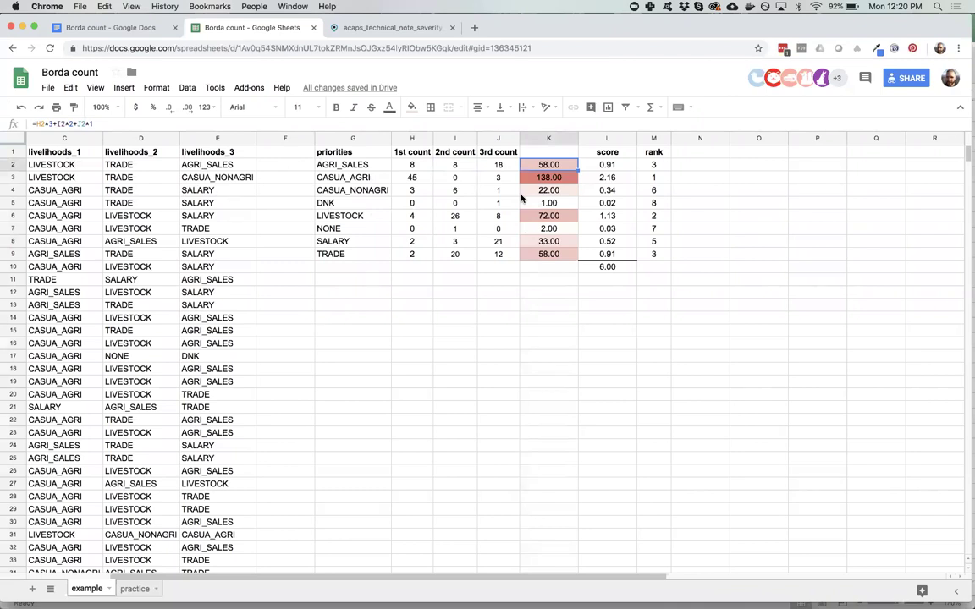
key("XF86AudioLowerVolume")
left_click(617, 164)
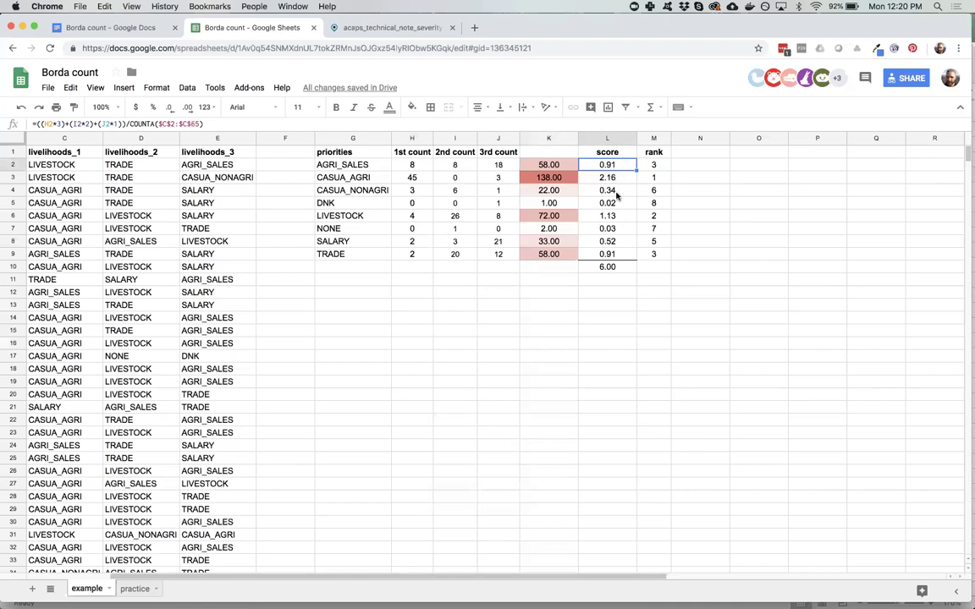
Compare the plain weighted scores in K2:K9 with the COUNTA-divided relative scores in L5 and L2.
left_click(548, 164)
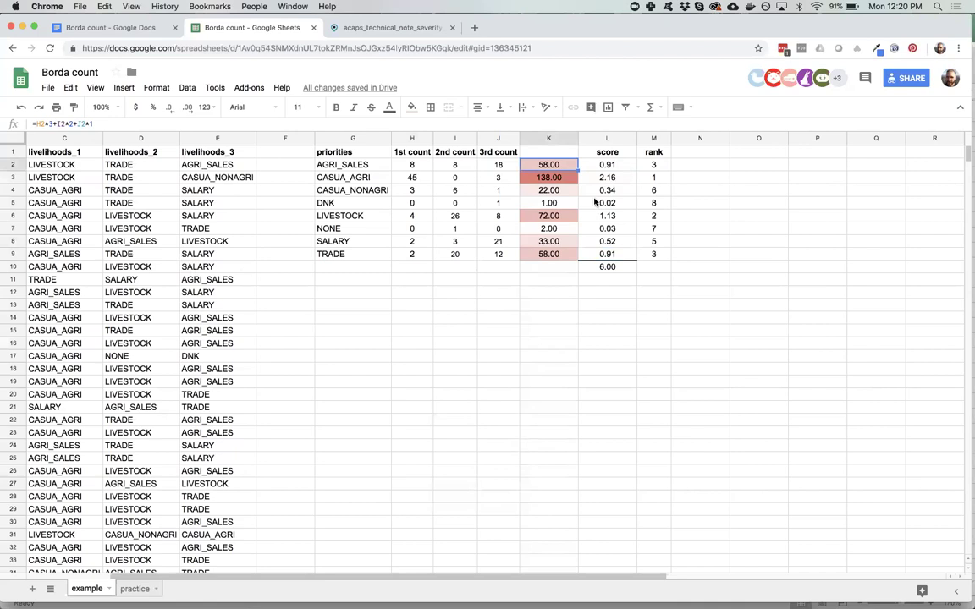
left_click(550, 180)
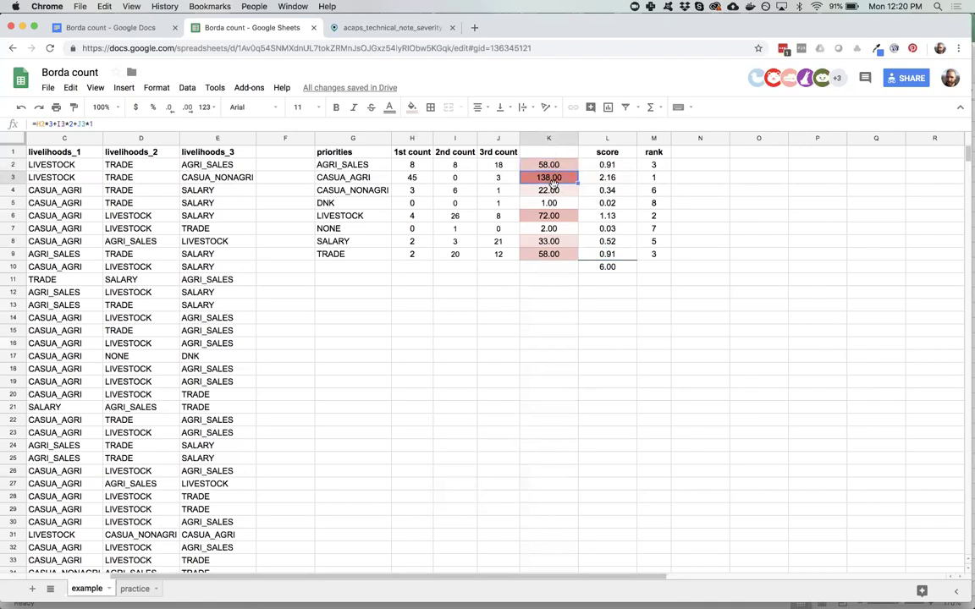
left_click(560, 205)
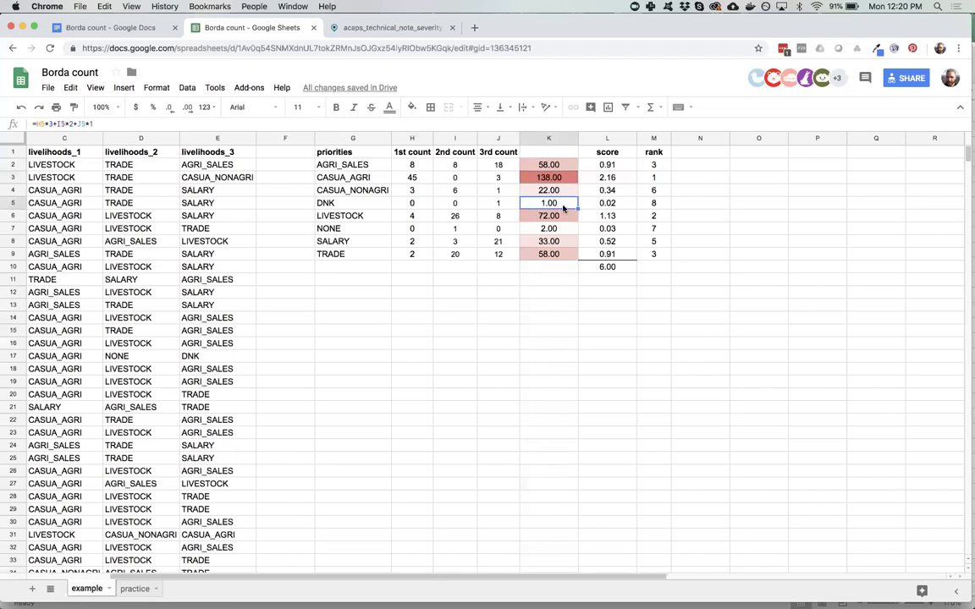
left_click_drag(554, 256, 550, 172)
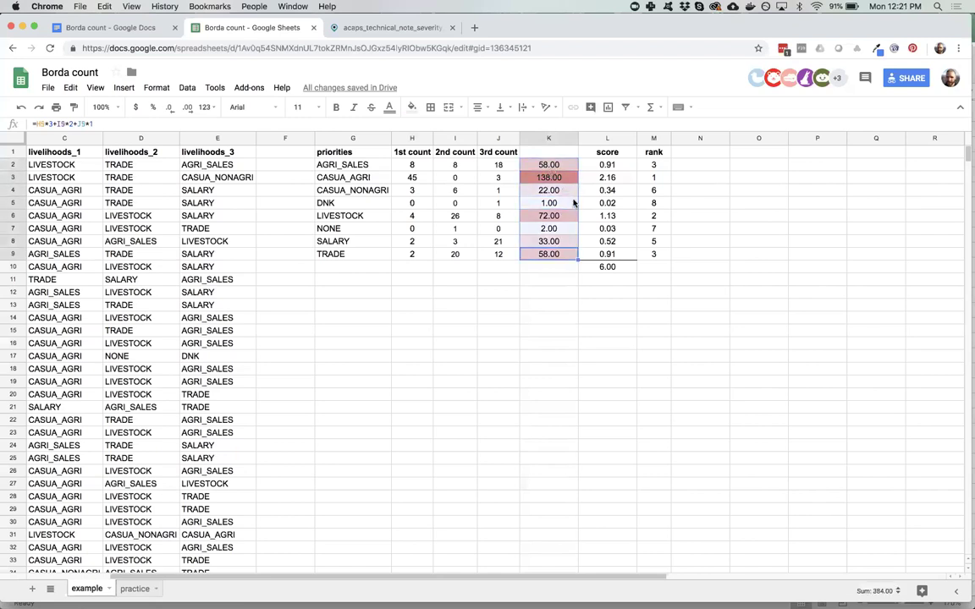
left_click(554, 203)
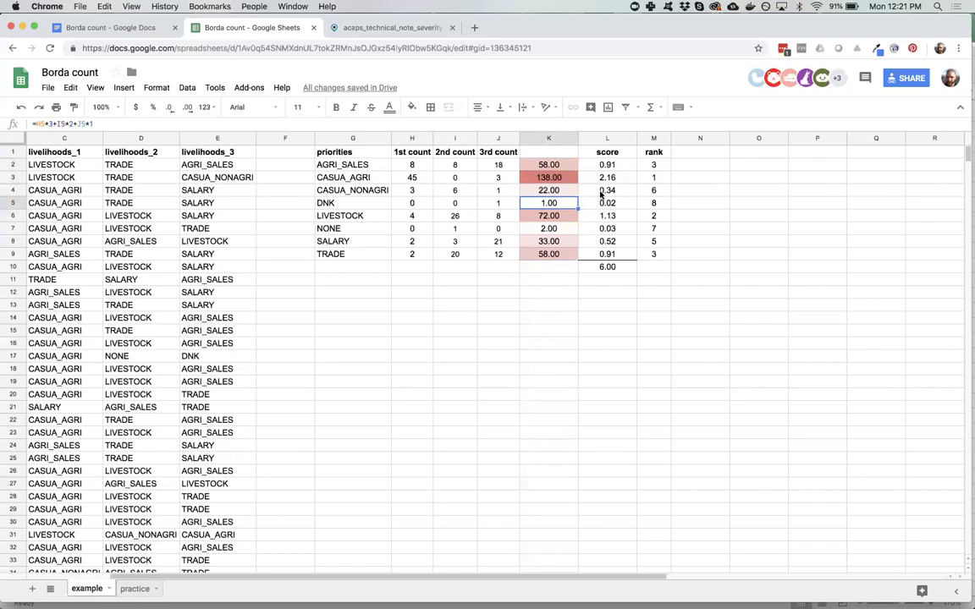
left_click(611, 203)
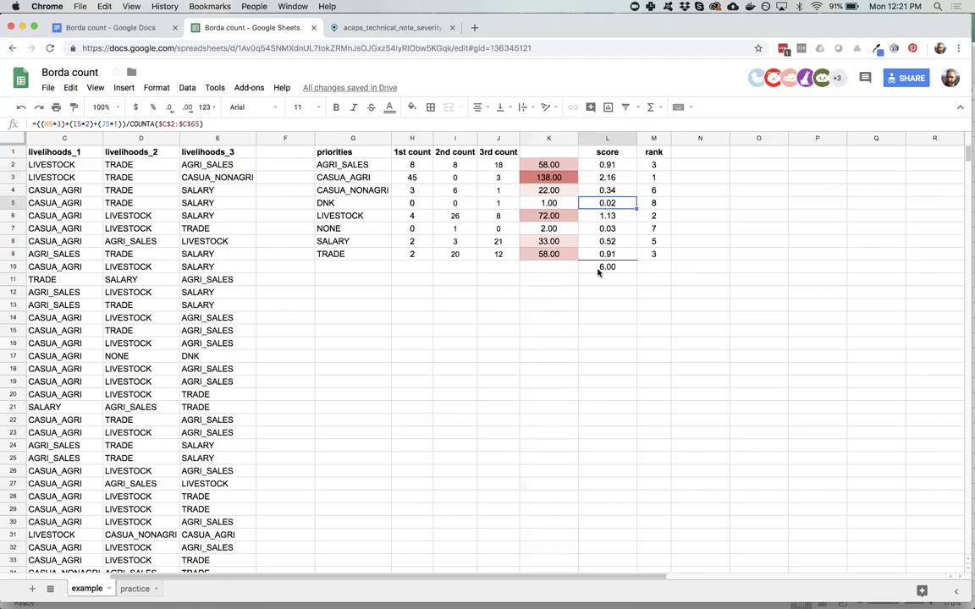
left_click(623, 165)
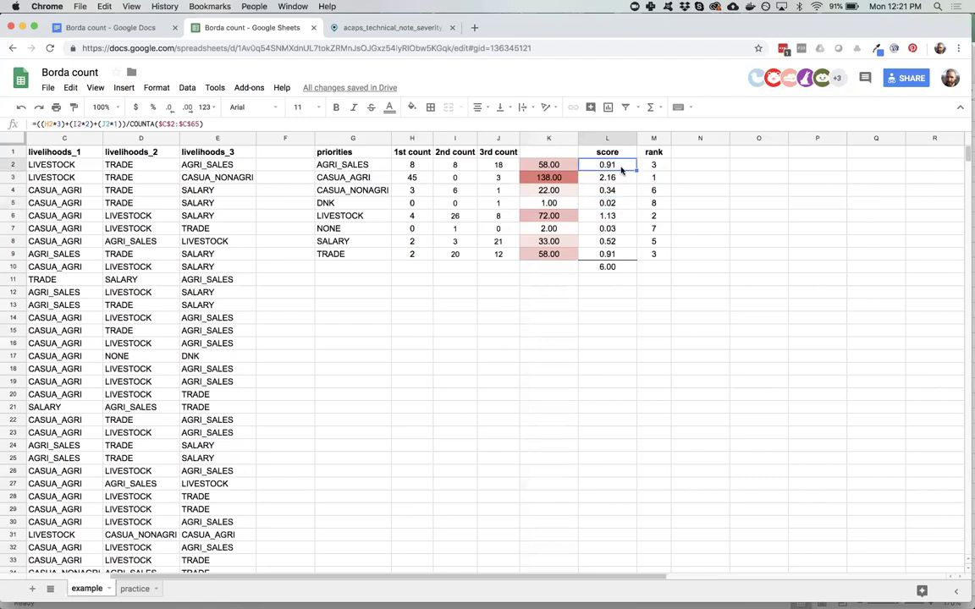
Examine the RANK formula in M2 against the CASUA_AGRI, LIVESTOCK, AGRI_SALES and TRADE priorities and the plain scores in column K.
left_click(646, 167)
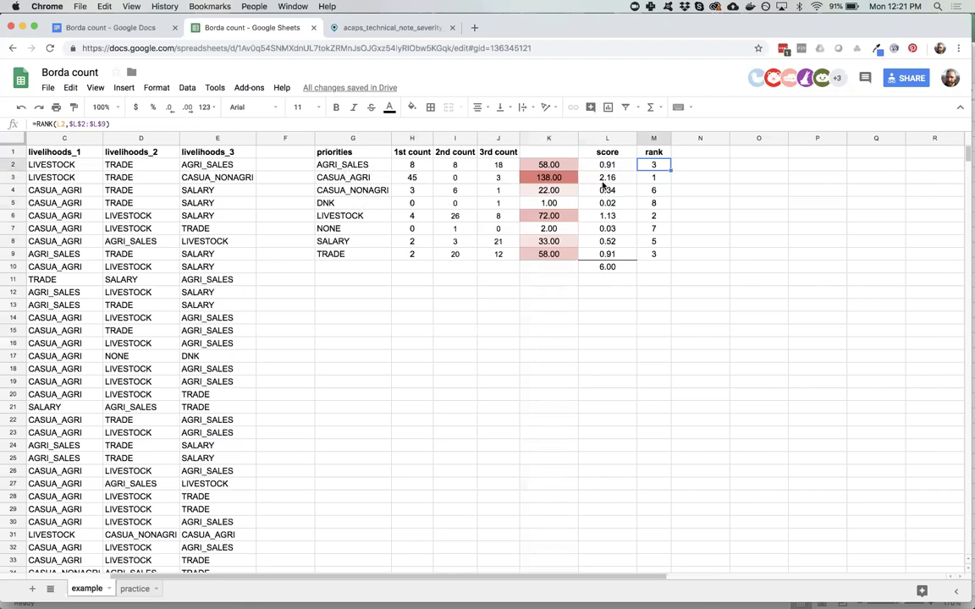
left_click(346, 179)
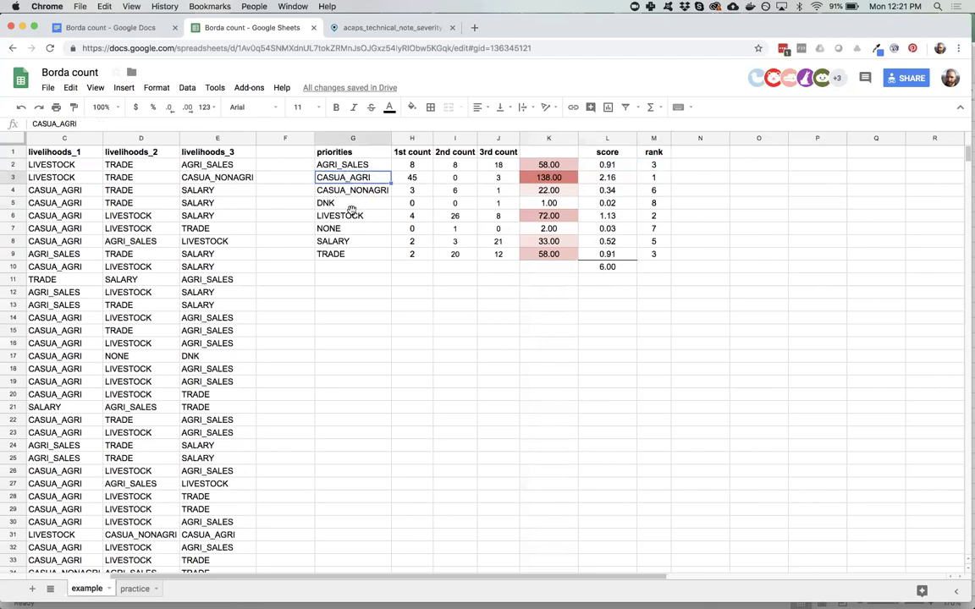
key("Down")
key("Down")
key("Down")
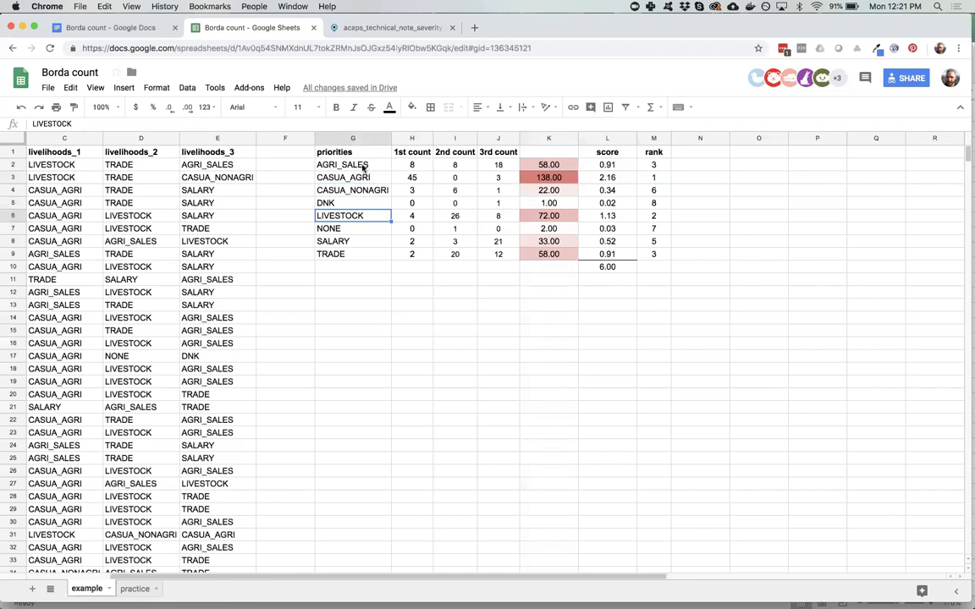
key("Up")
key("Up")
key("Up")
key("Up")
left_click(348, 255)
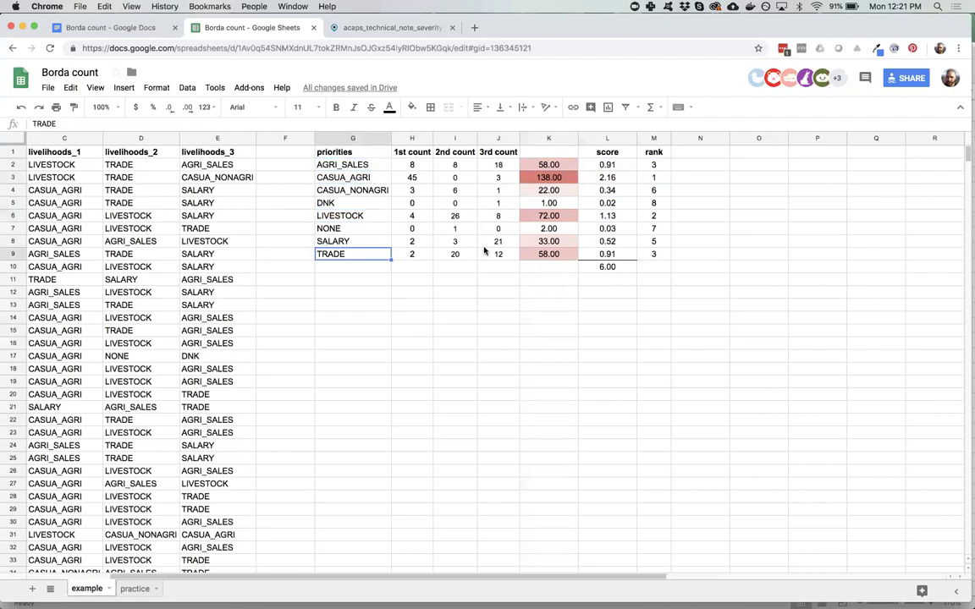
left_click(544, 139)
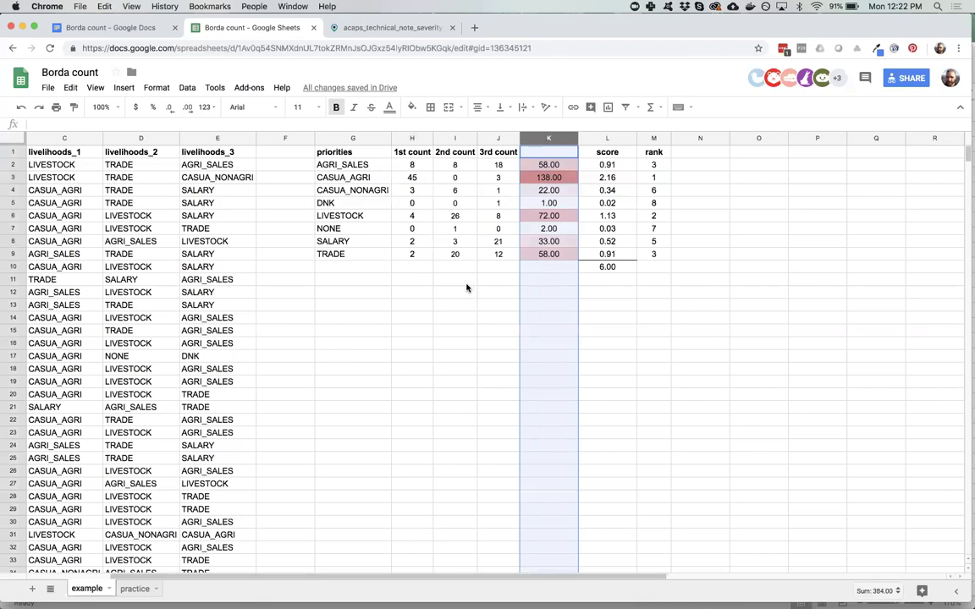
left_click(658, 165)
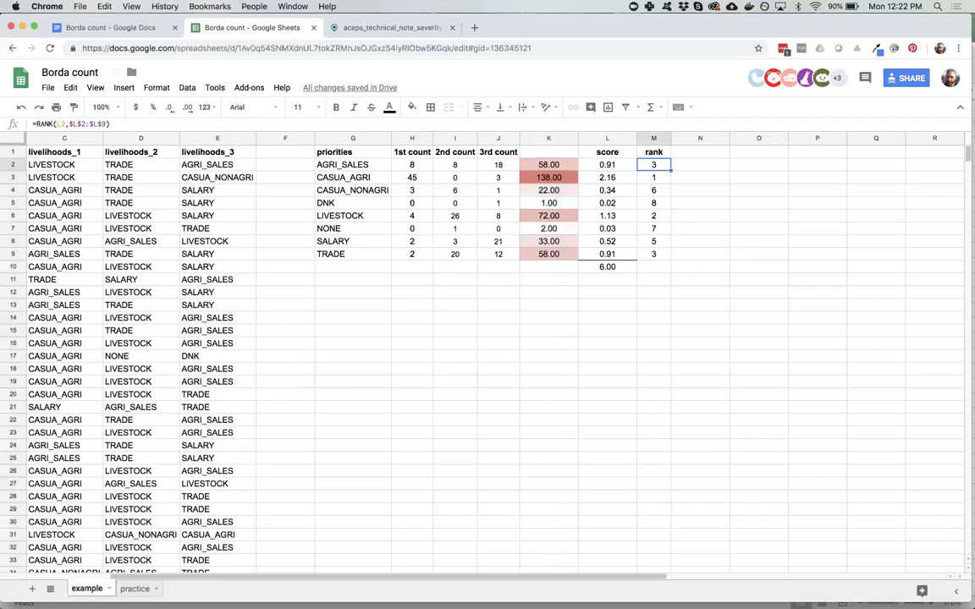
Switch to the Borda count workbook in Excel and start a RANK formula in L2 beside the score column.
mouse_move(418, 605)
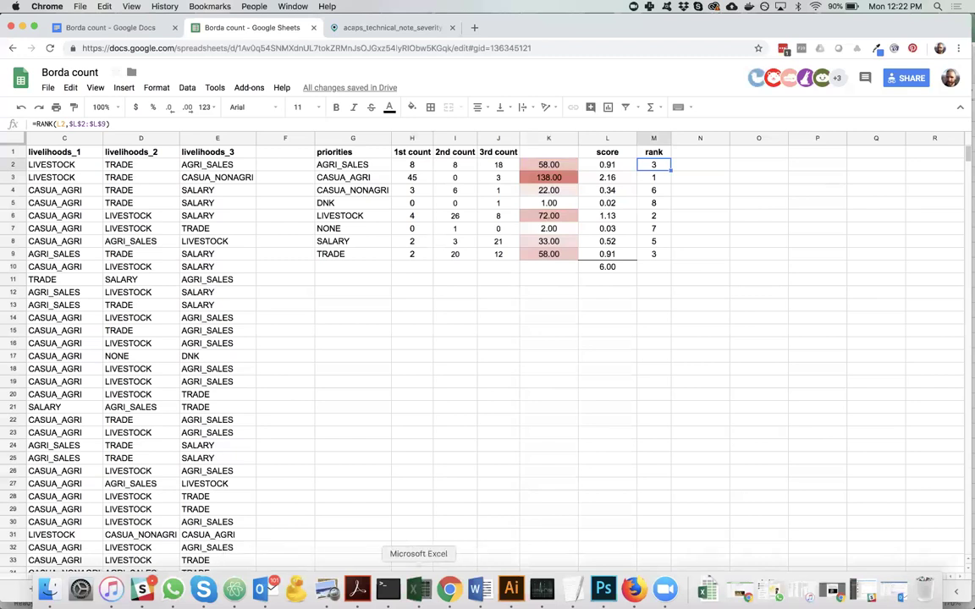
left_click(418, 590)
scroll(464, 304, "right", 2)
scroll(465, 304, "right", 8)
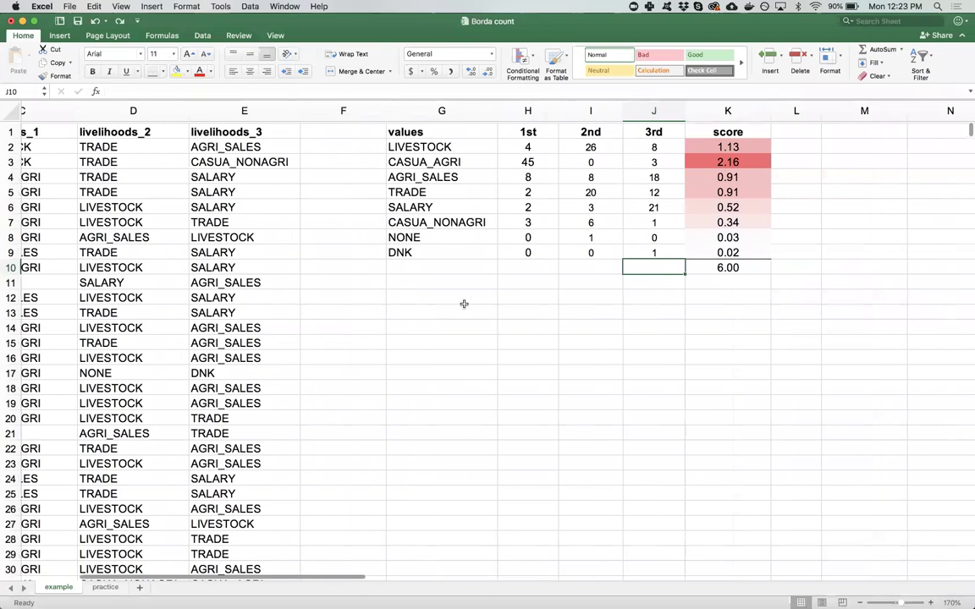
left_click(539, 143)
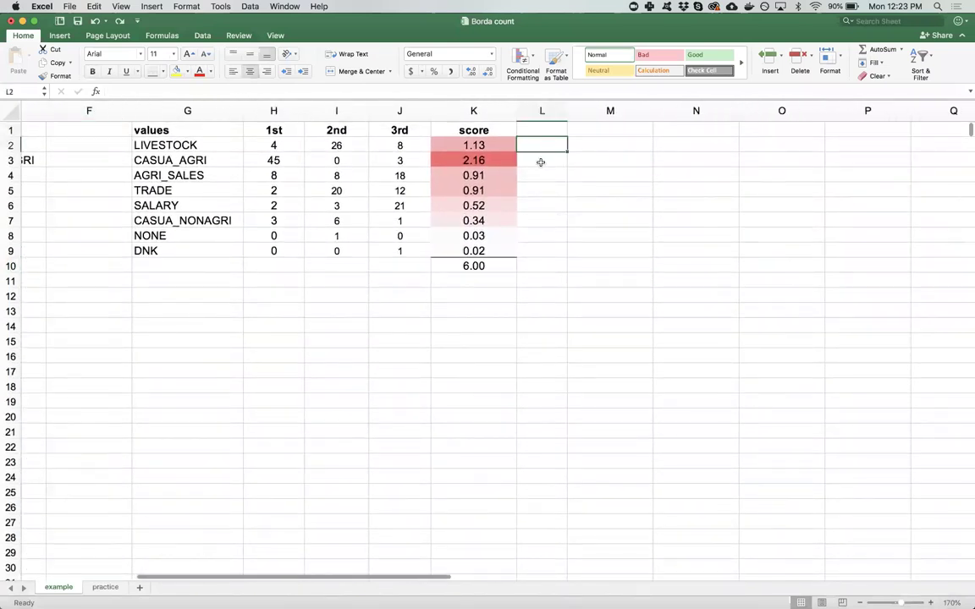
type("=RANK")
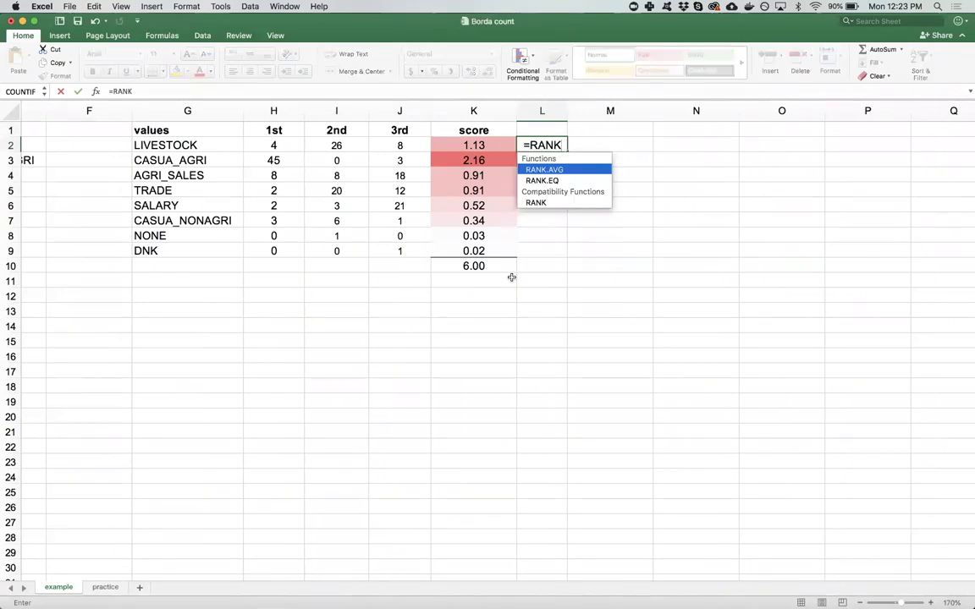
type("(")
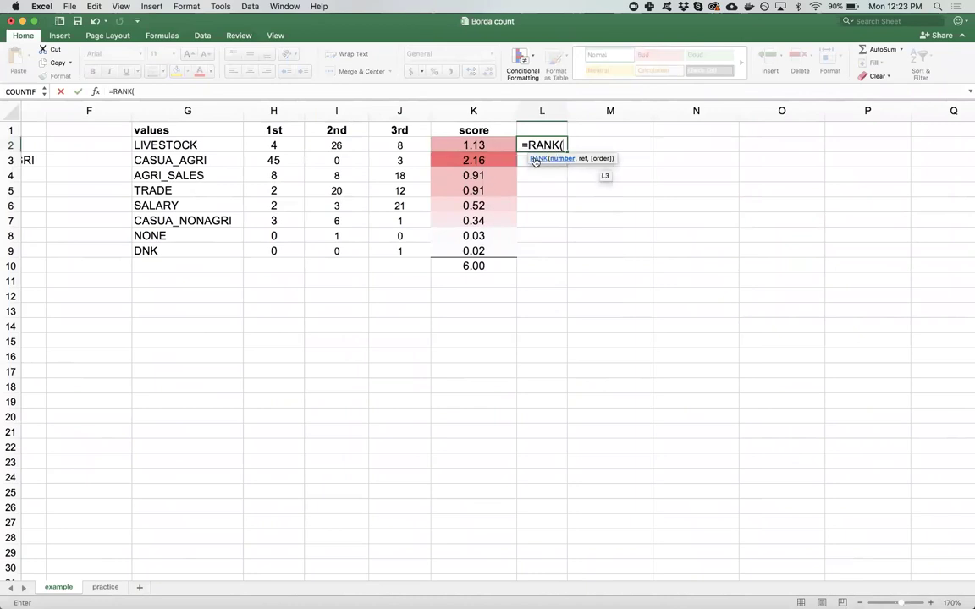
Read the help article on the RANK function's number, ref and order arguments, and close it.
left_click(564, 161)
scroll(251, 282, "down", 5)
scroll(253, 282, "down", 10)
scroll(252, 283, "up", 4)
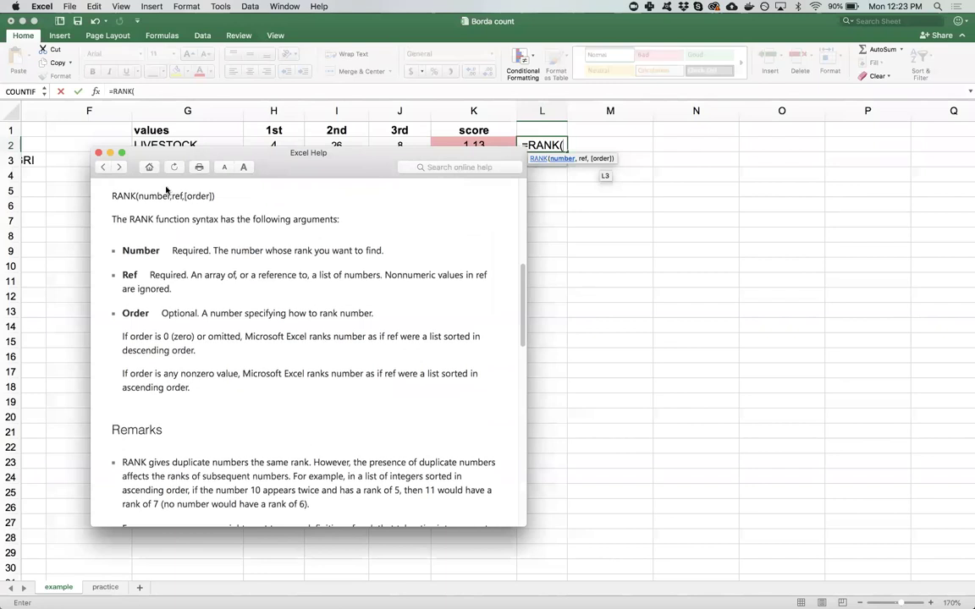
left_click(99, 153)
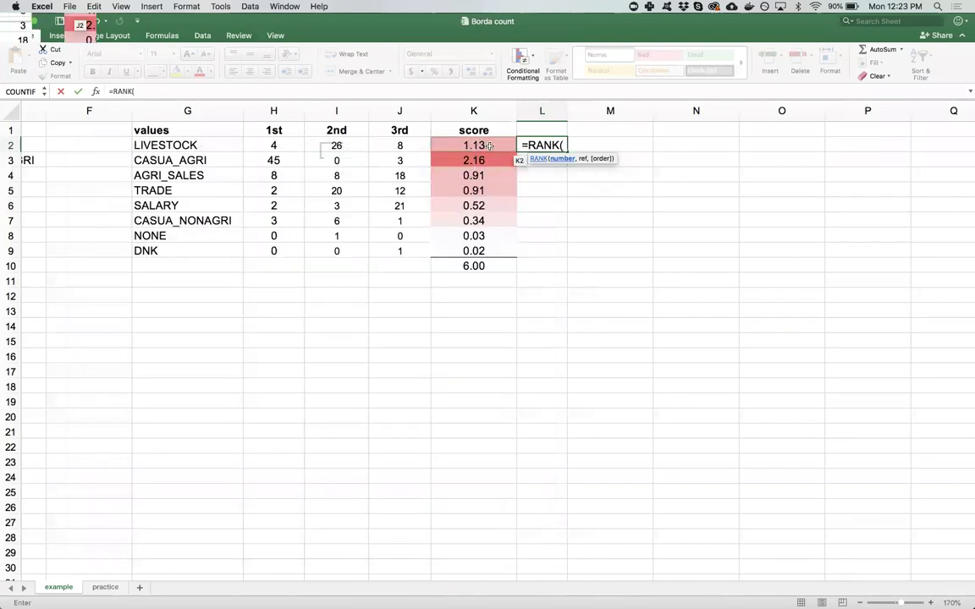
Complete the rank formula in L2 as =RANK(K2,$K$2:$K$9) with an absolute score range.
left_click(489, 145)
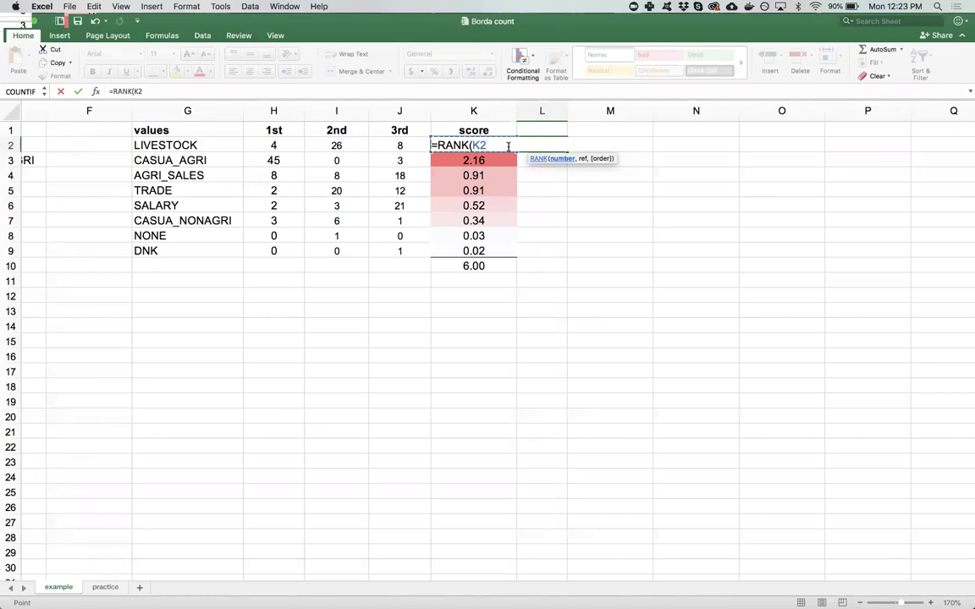
type(",")
left_click(473, 248)
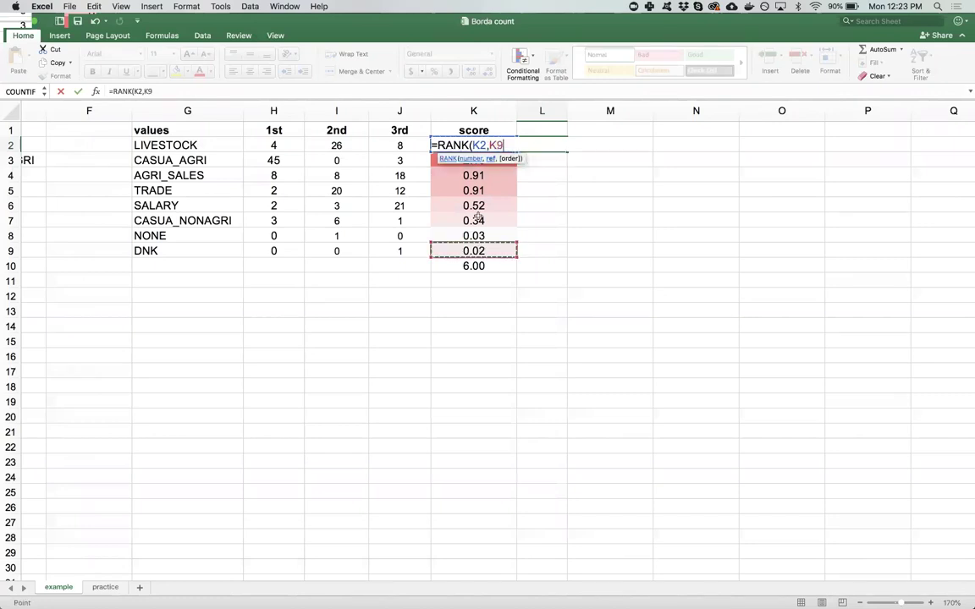
left_click_drag(478, 217, 474, 147)
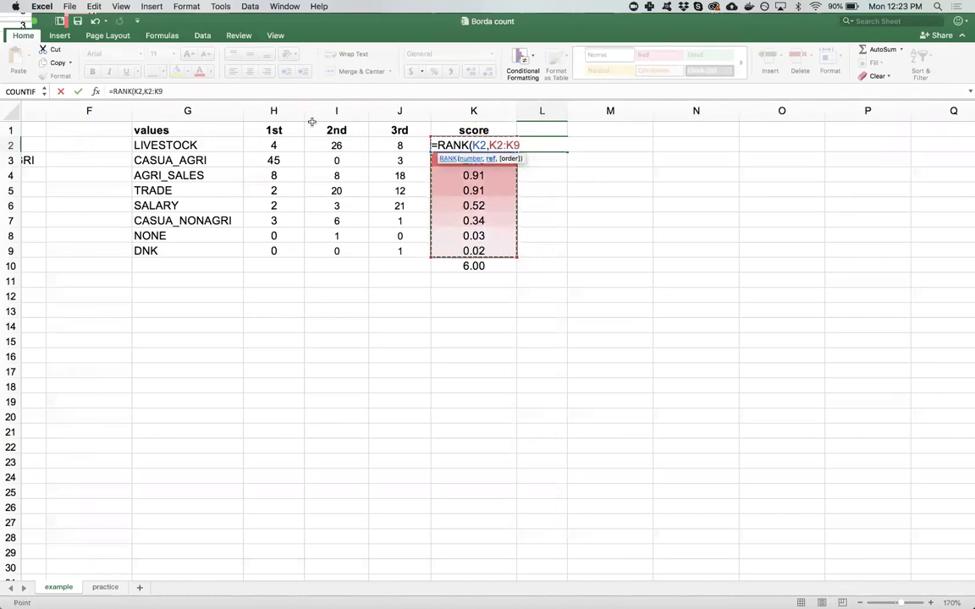
left_click(490, 146)
type("$")
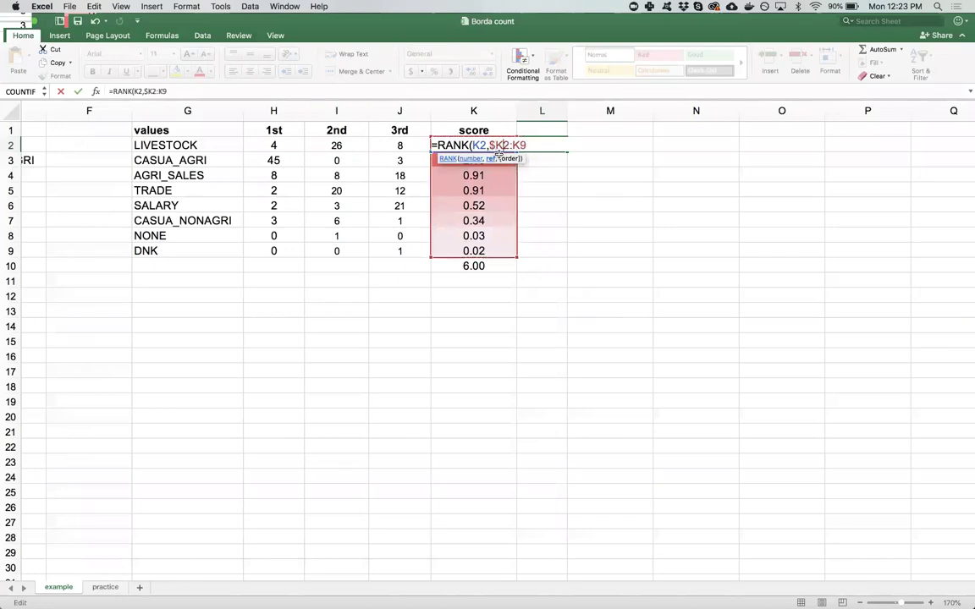
left_click(498, 146)
type("$")
key("Right")
key("Right")
type("$")
key("Right")
type("$)")
key("Return")
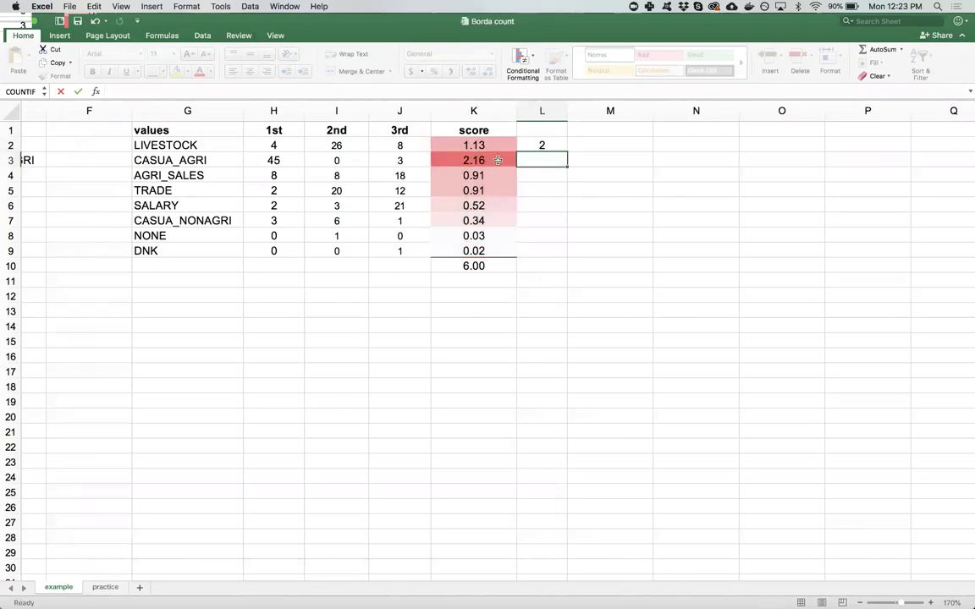
Fill the rank formula from L2 down to L9.
left_click(547, 144)
left_click_drag(567, 152, 559, 252)
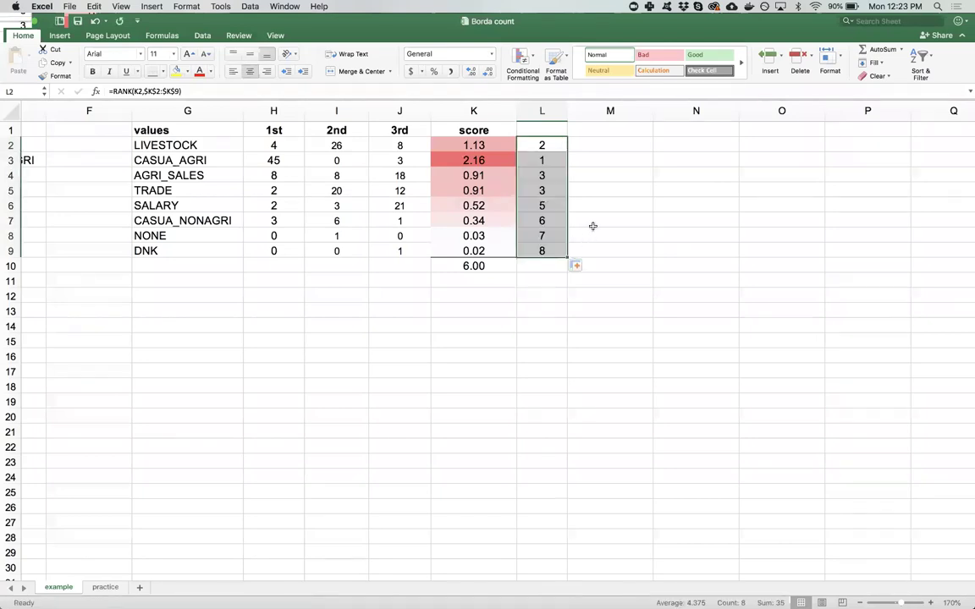
left_click(592, 220)
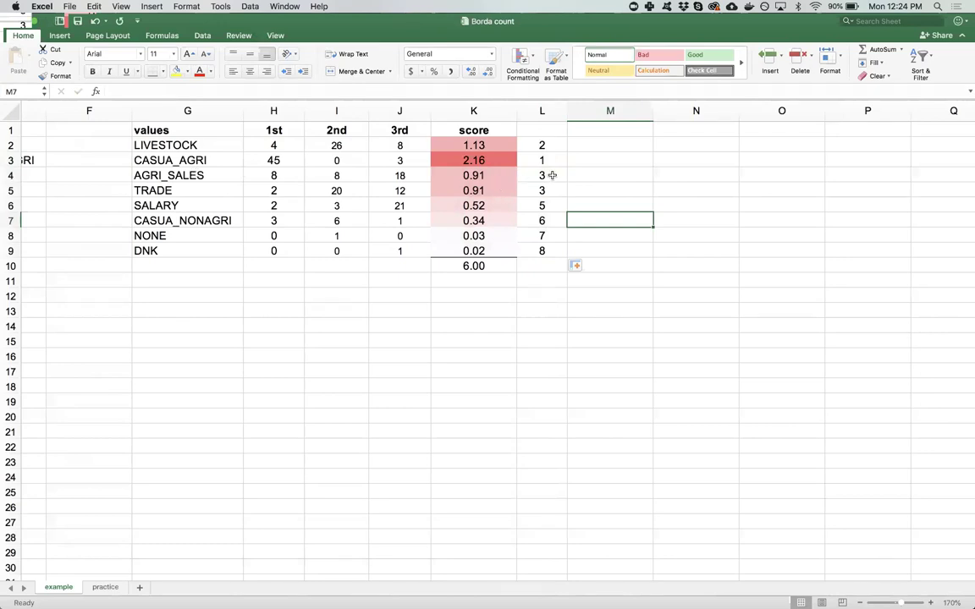
Examine the ranks in column L, comparing the tied ranks in L4:L5 with those in L2, L3, L6 and L9.
left_click_drag(555, 178, 557, 190)
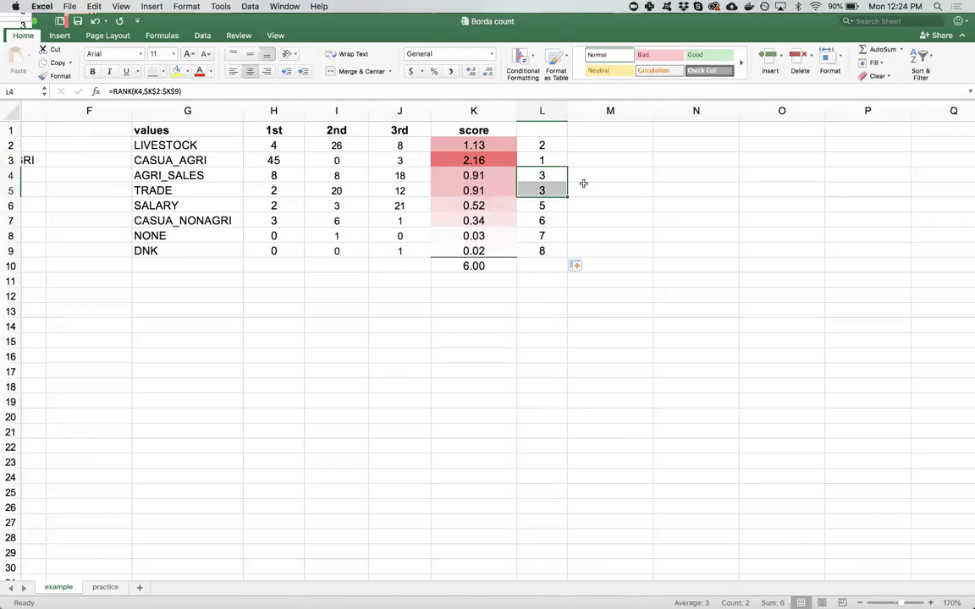
left_click(557, 158)
left_click(549, 147)
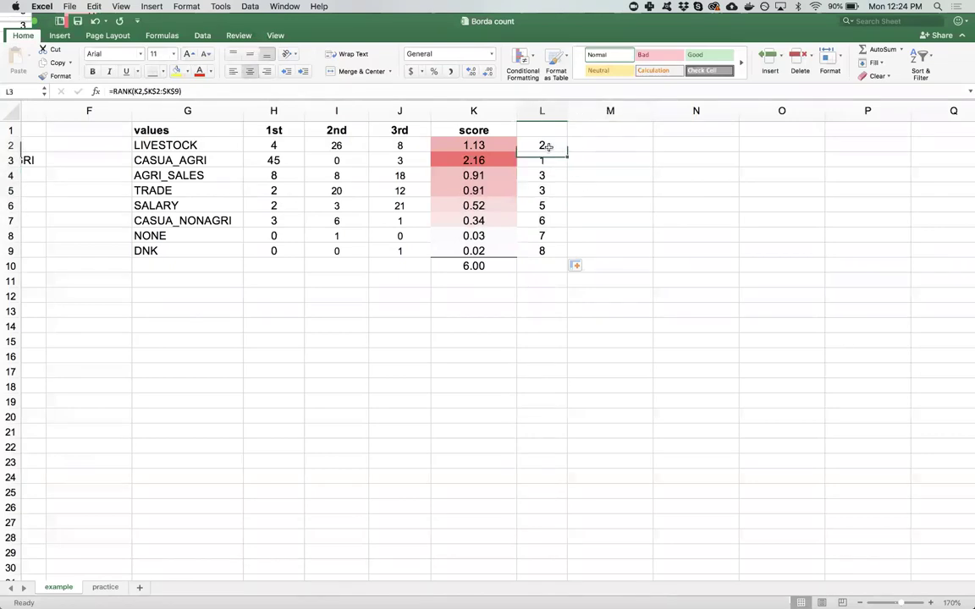
left_click_drag(548, 177, 560, 191)
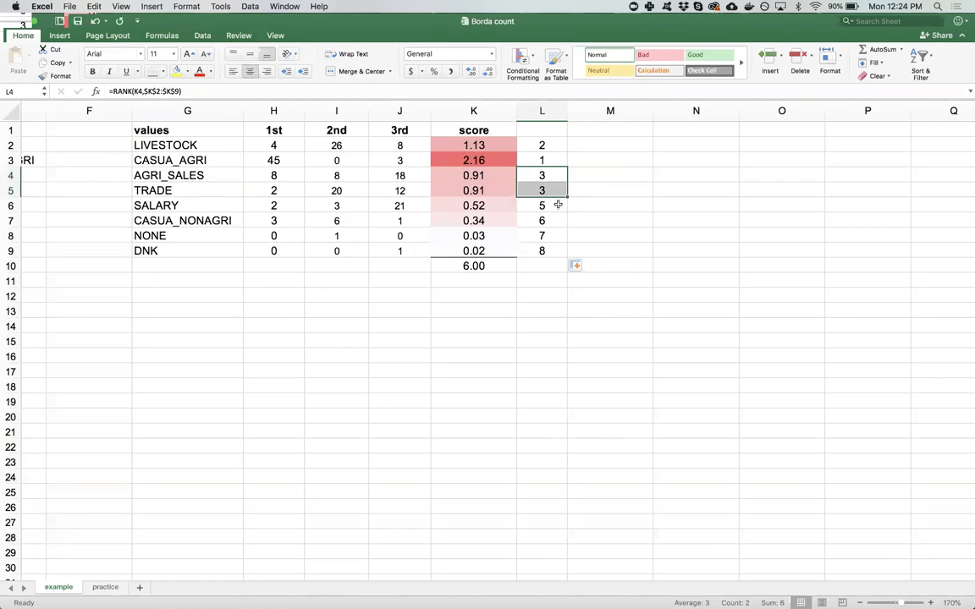
left_click(564, 209)
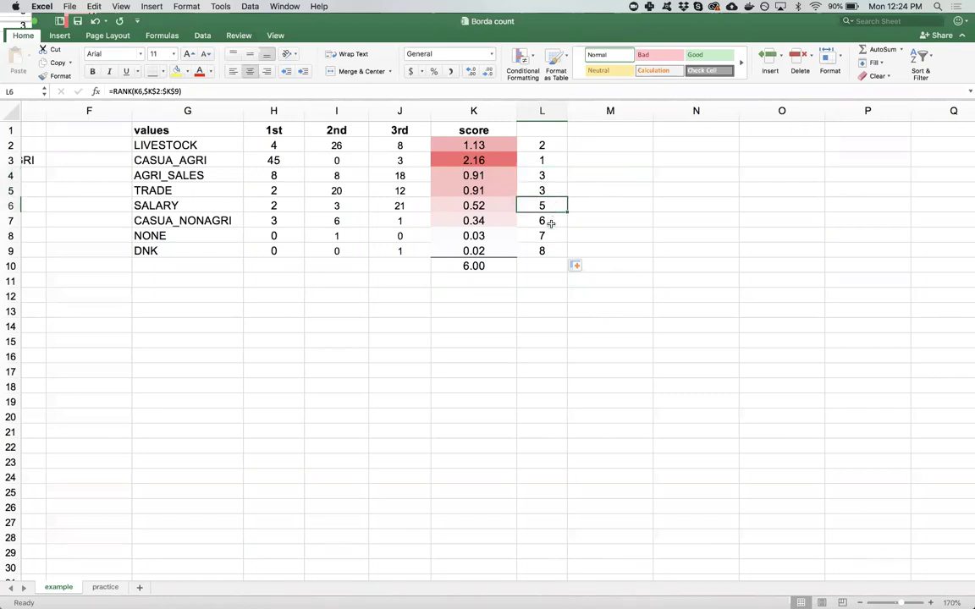
left_click(551, 251)
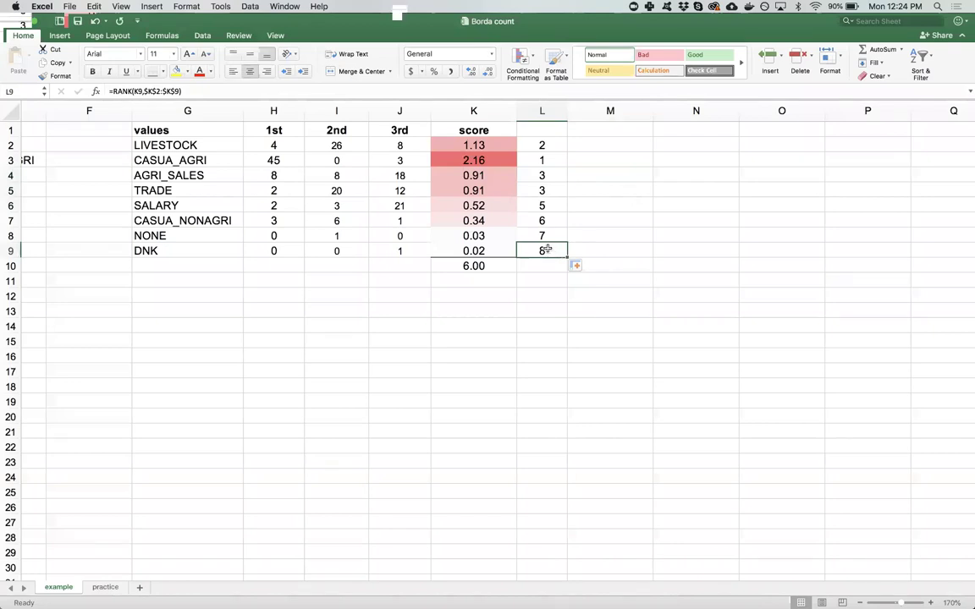
Review the DNK value and the tied AGRI_SALES and TRADE values in the values column.
left_click(173, 252)
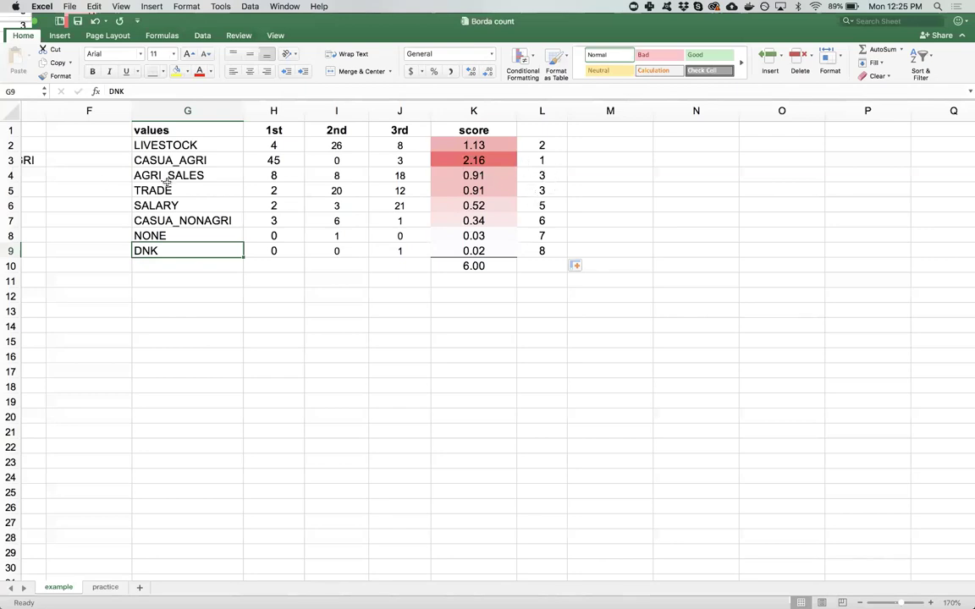
left_click_drag(168, 177, 193, 191)
left_click(194, 189)
left_click(195, 191)
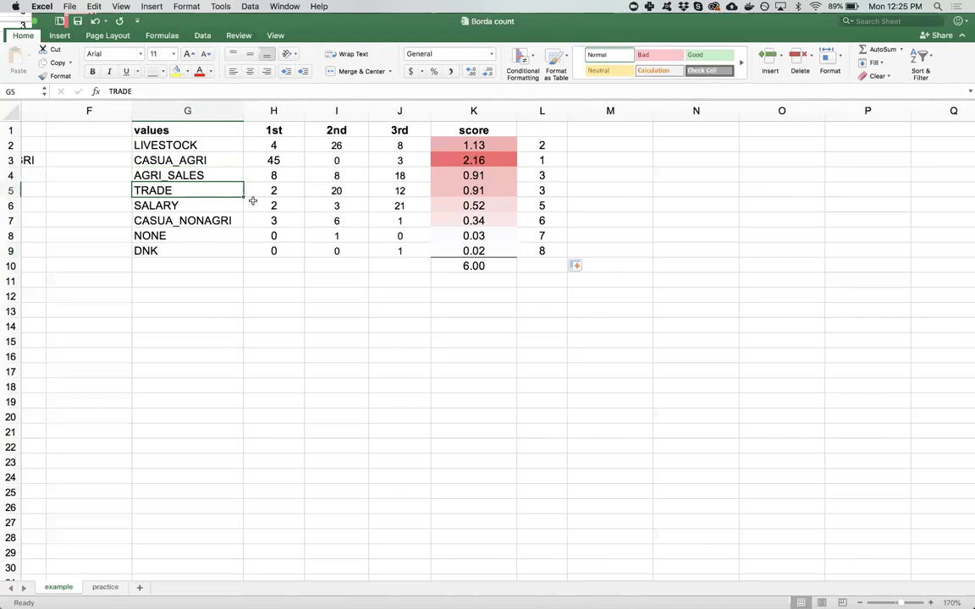
left_click_drag(199, 175, 199, 192)
left_click(195, 192)
left_click_drag(213, 175, 224, 191)
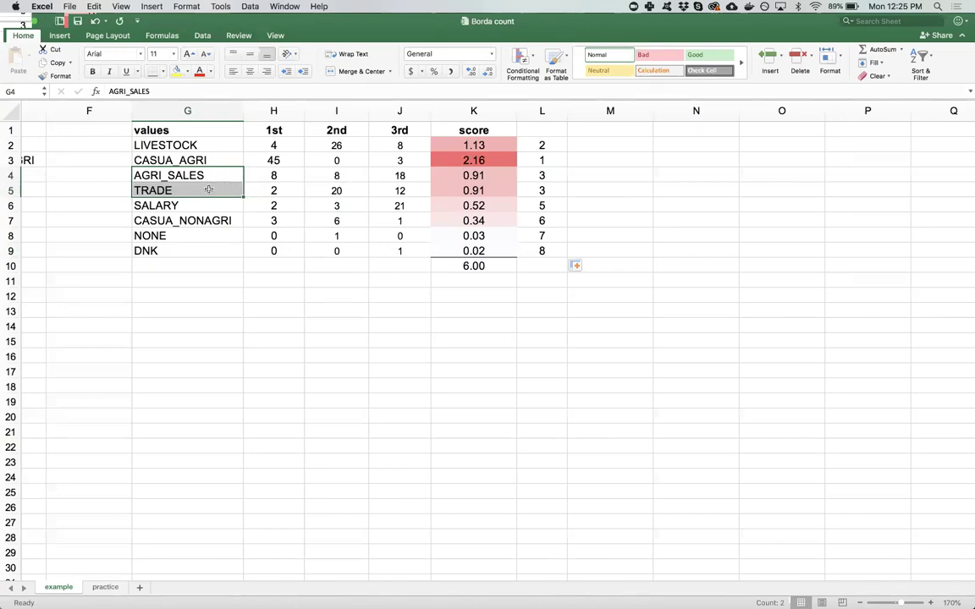
Compare the tied livelihoods AGRI_SALES and TRADE in cells G4 and G5.
left_click(208, 190)
left_click(178, 172)
left_click(196, 186)
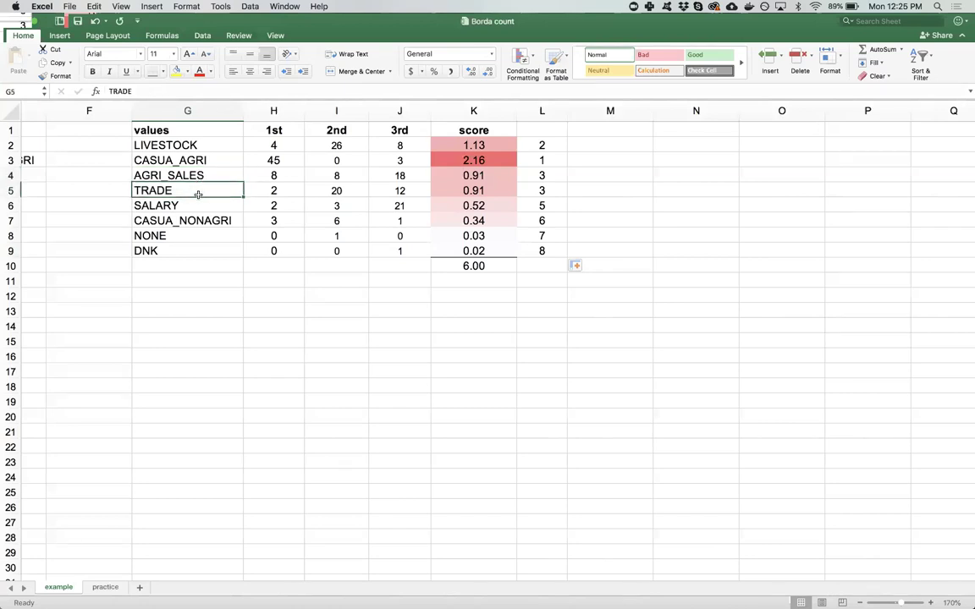
left_click_drag(194, 192, 194, 176)
left_click(203, 194)
left_click_drag(201, 179, 203, 193)
left_click(203, 193)
left_click(114, 176)
left_click(195, 185)
Switch to Google Chrome and open the "Mini-session: Borda Count" project at kobo.humanitarianresponse.info in a new tab.
mouse_move(450, 608)
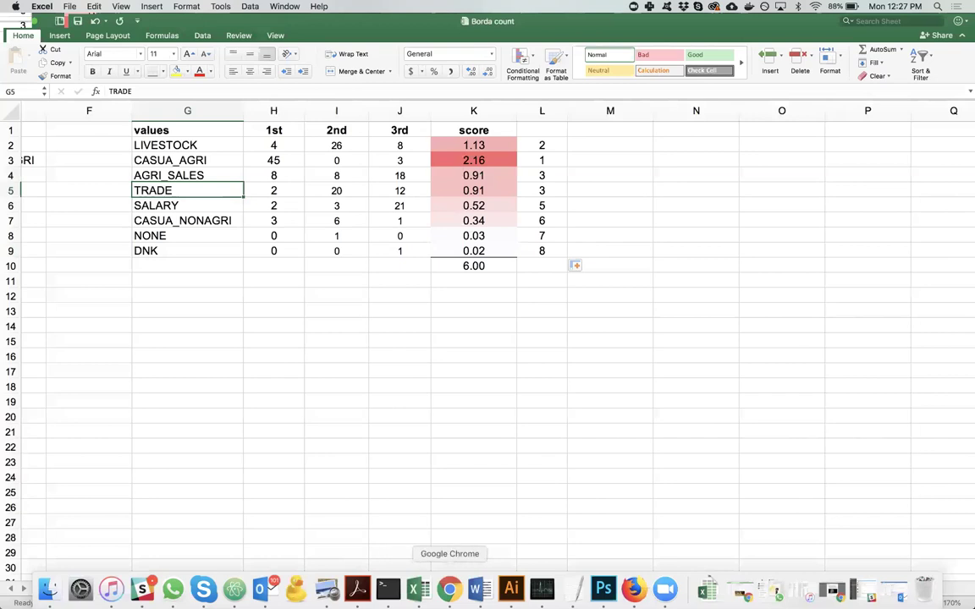
left_click(450, 590)
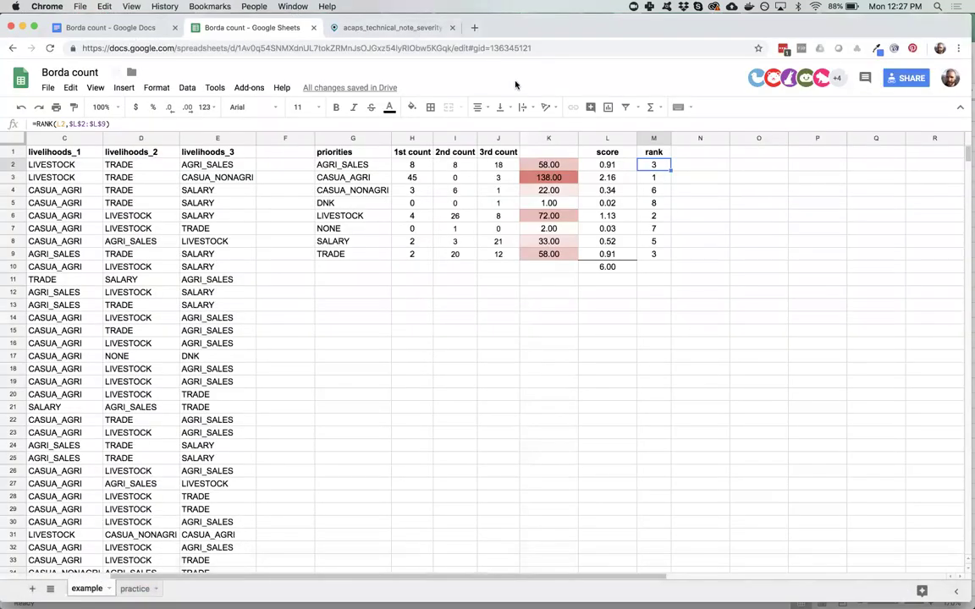
left_click_drag(190, 15, 192, 98)
left_click(476, 111)
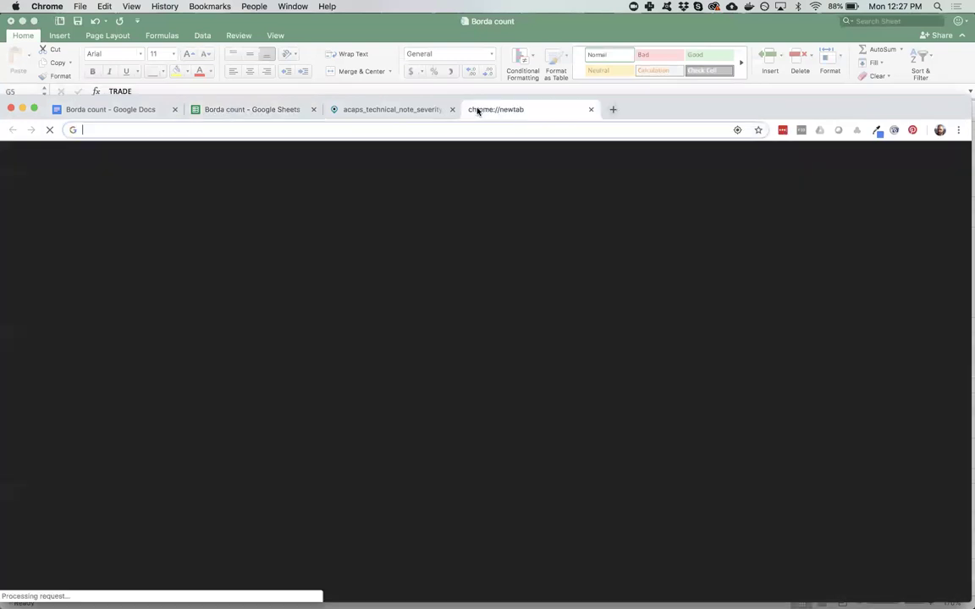
type("kobo.humanitarianresponse.info")
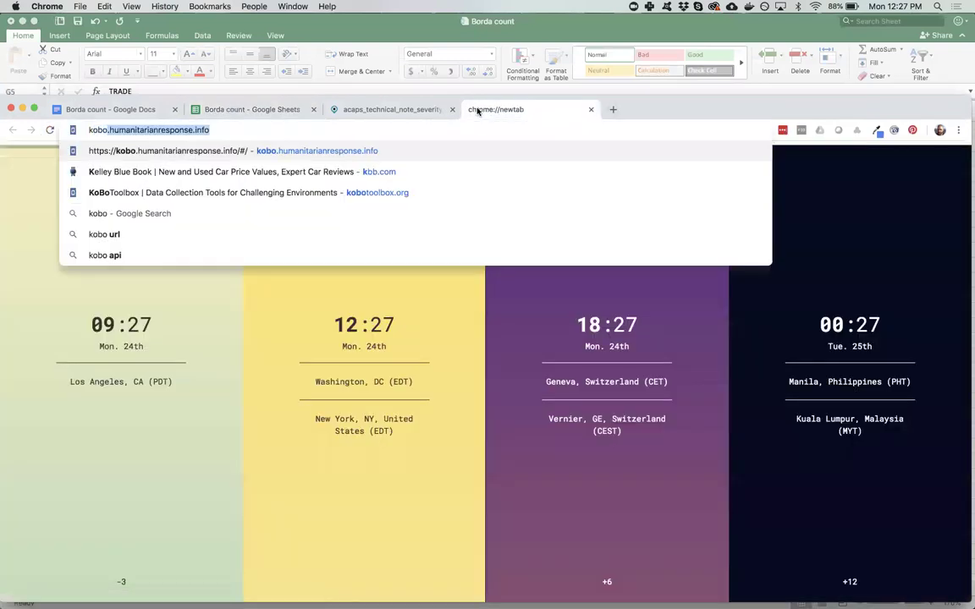
key("Return")
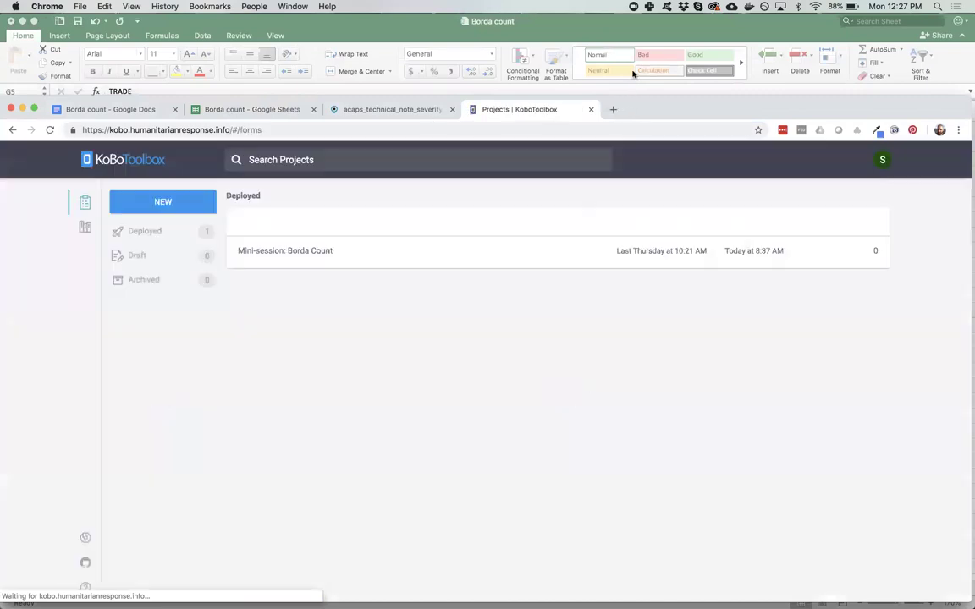
left_click_drag(632, 110, 632, 58)
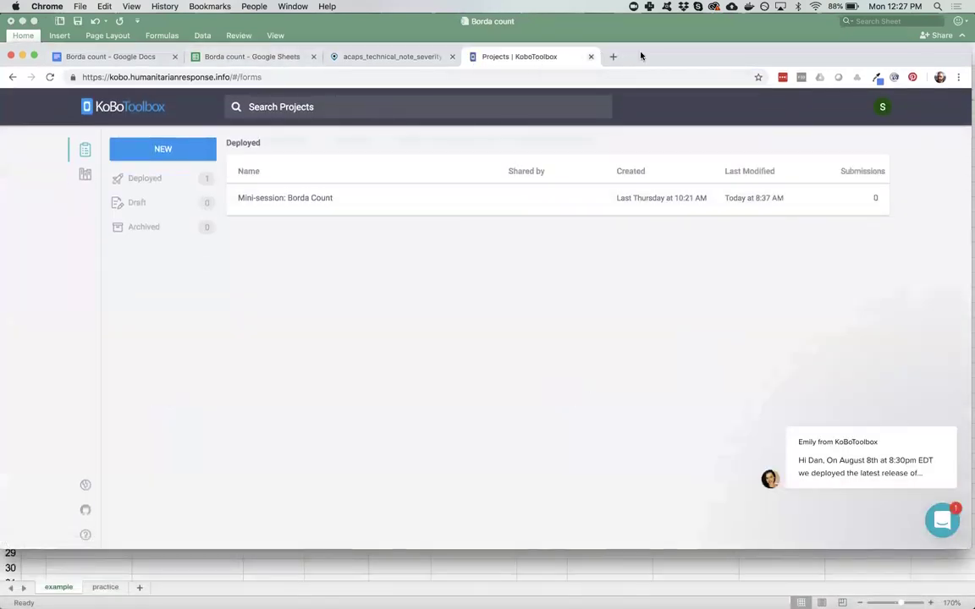
left_click(292, 198)
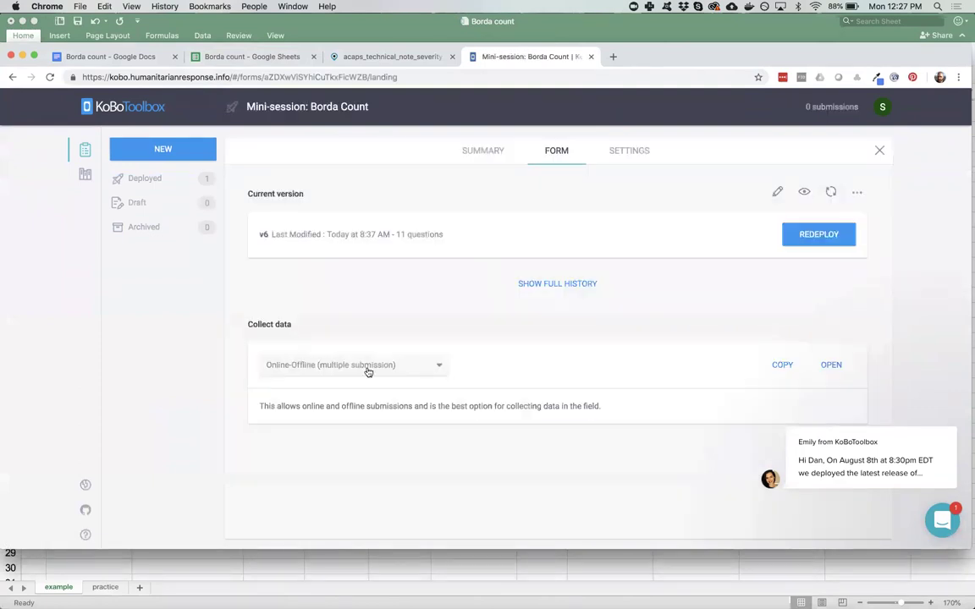
Shrink the browser window slightly and position it over the Excel workbook with the whole project page in view.
left_click_drag(652, 61, 444, 94)
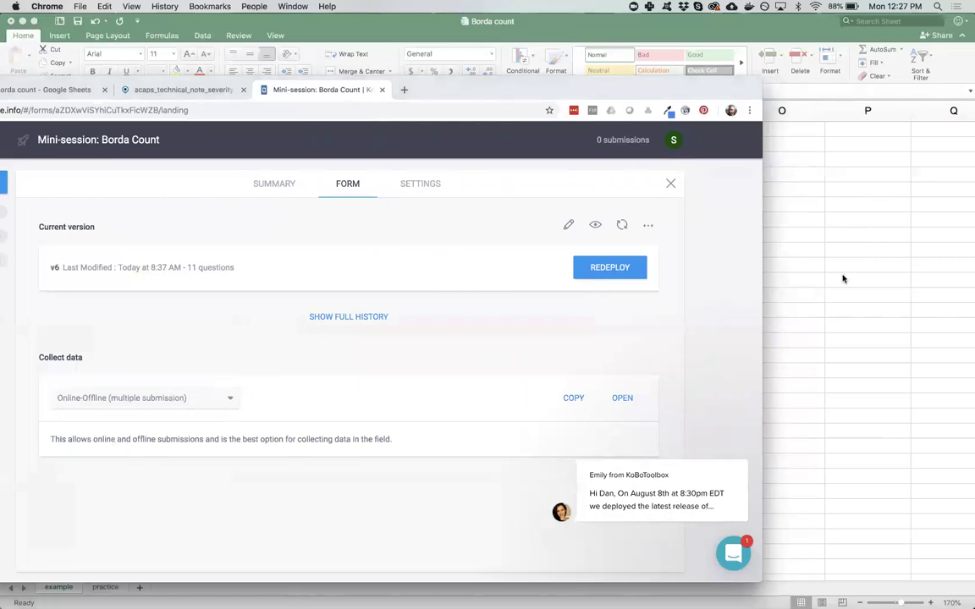
left_click_drag(429, 94, 642, 81)
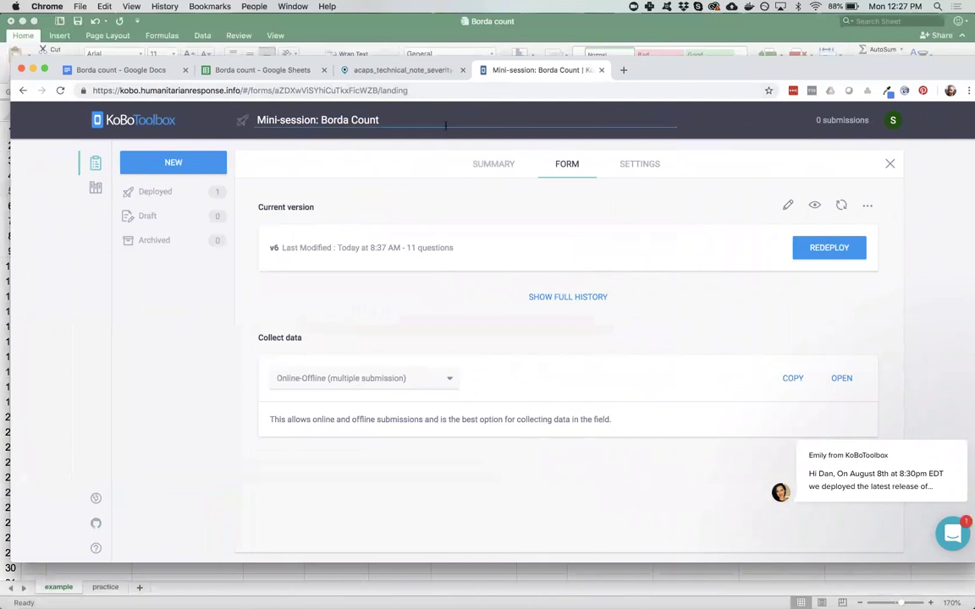
left_click_drag(644, 76, 642, 76)
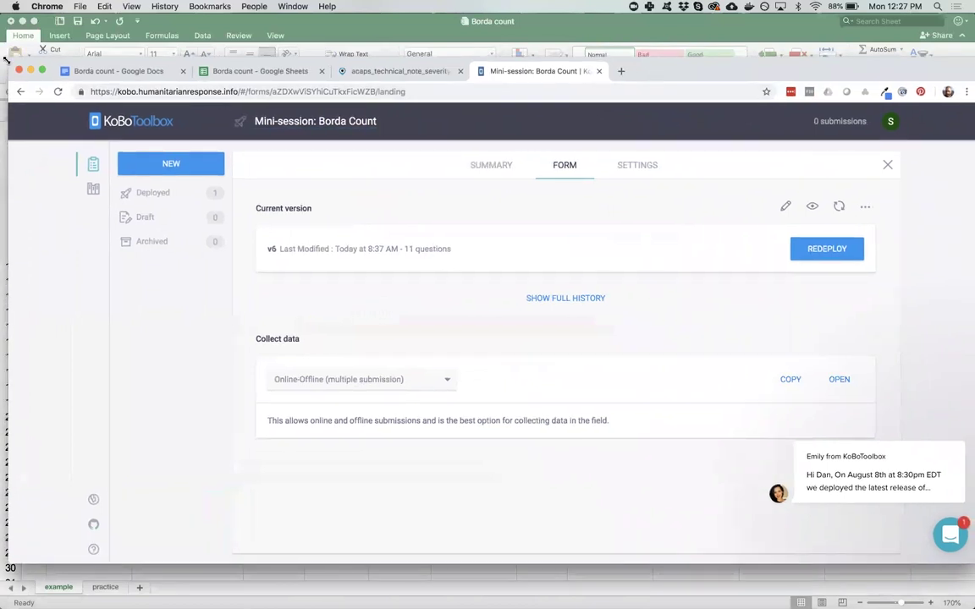
left_click_drag(17, 63, 85, 79)
left_click_drag(727, 80, 669, 62)
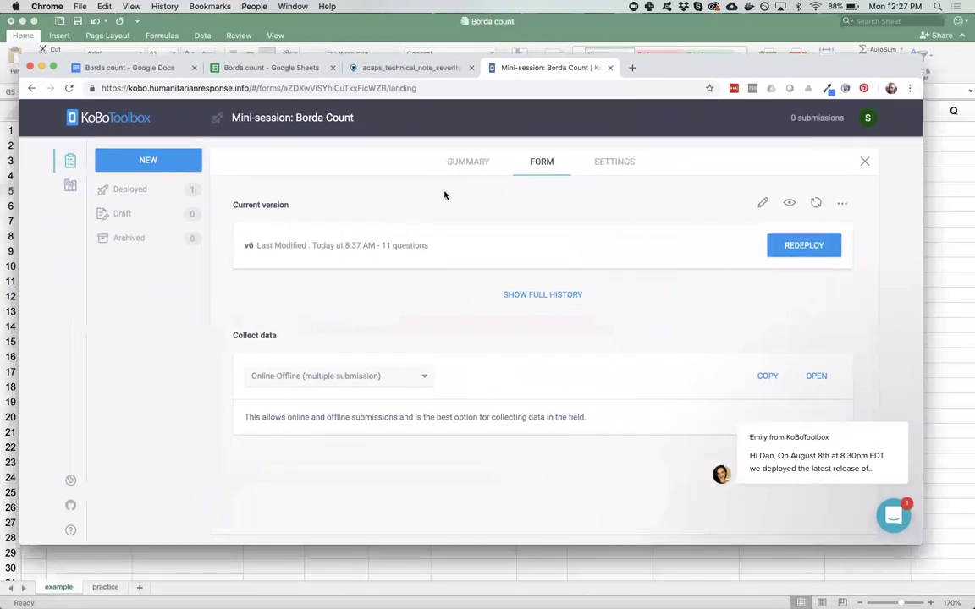